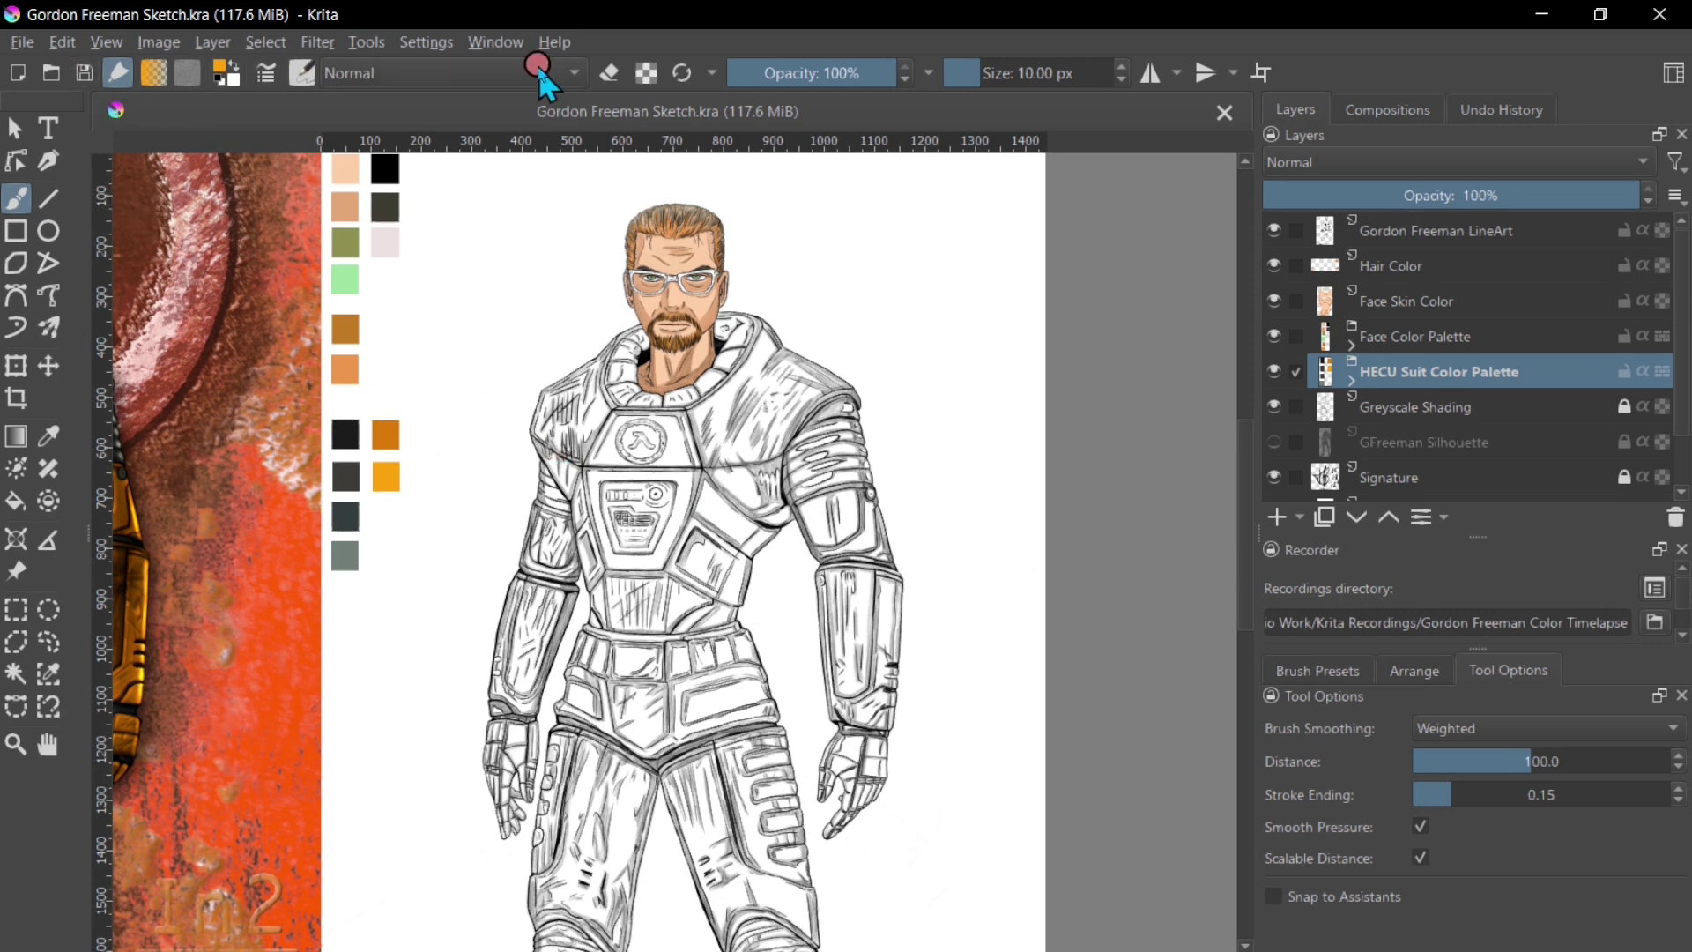
Step: View Krita's About window, then expand Face Color Palette to show its hair, glasses and eye swatches
{"action": "left_click", "coordinate": [554, 42]}
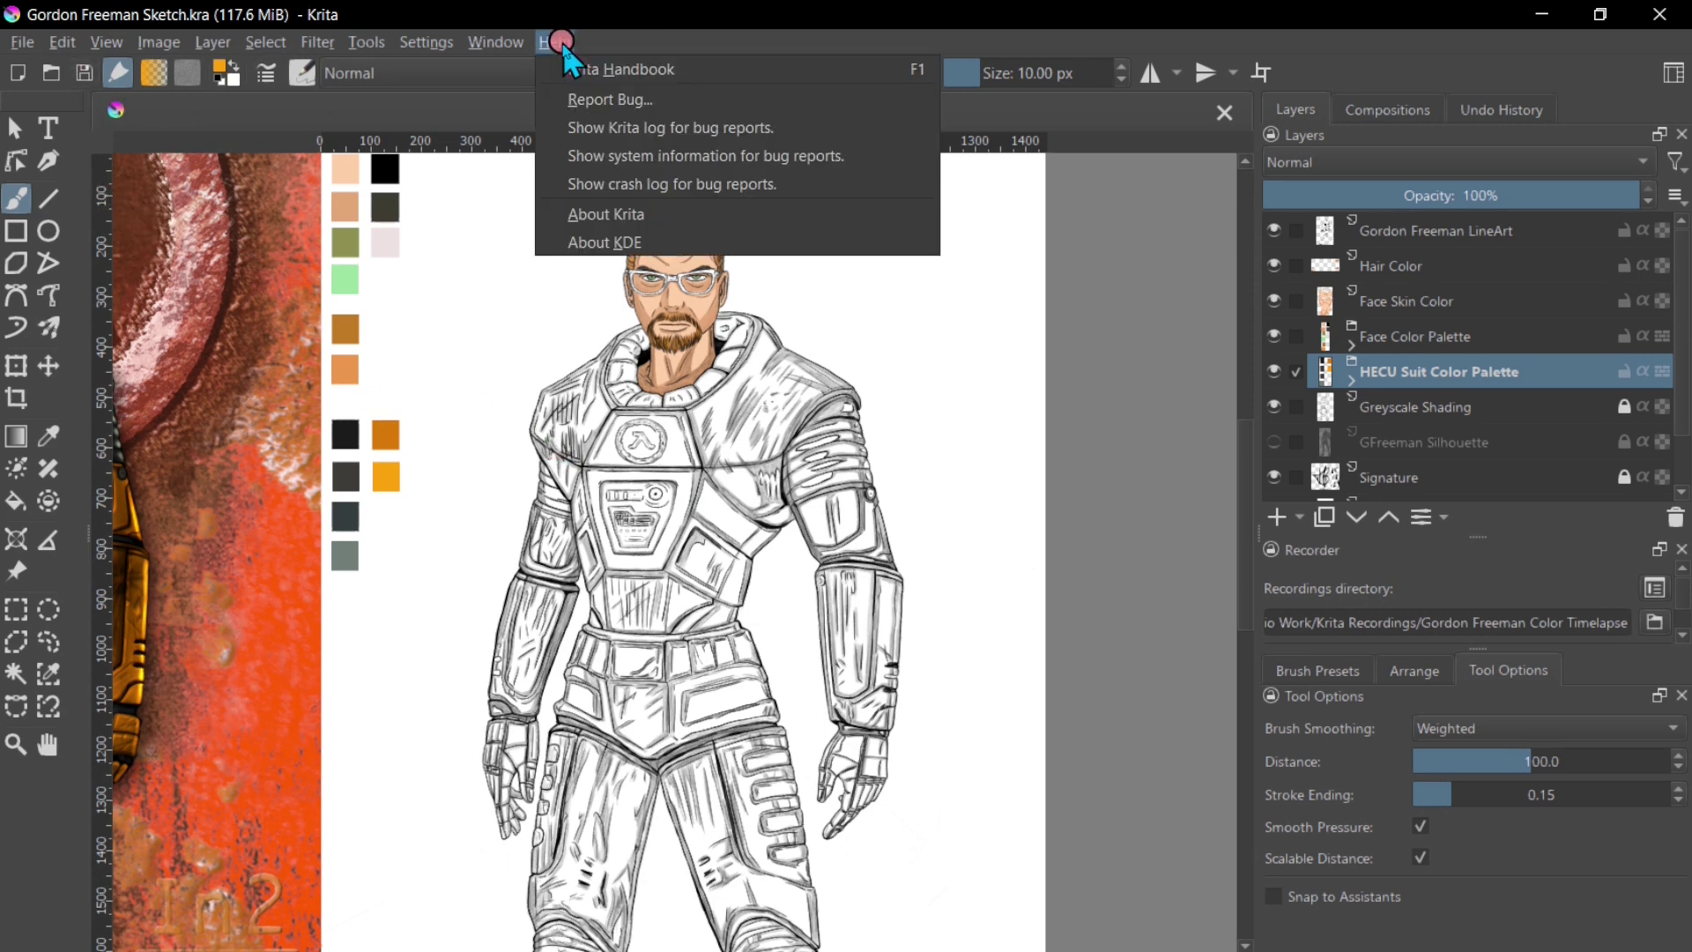
{"action": "left_click", "coordinate": [609, 218]}
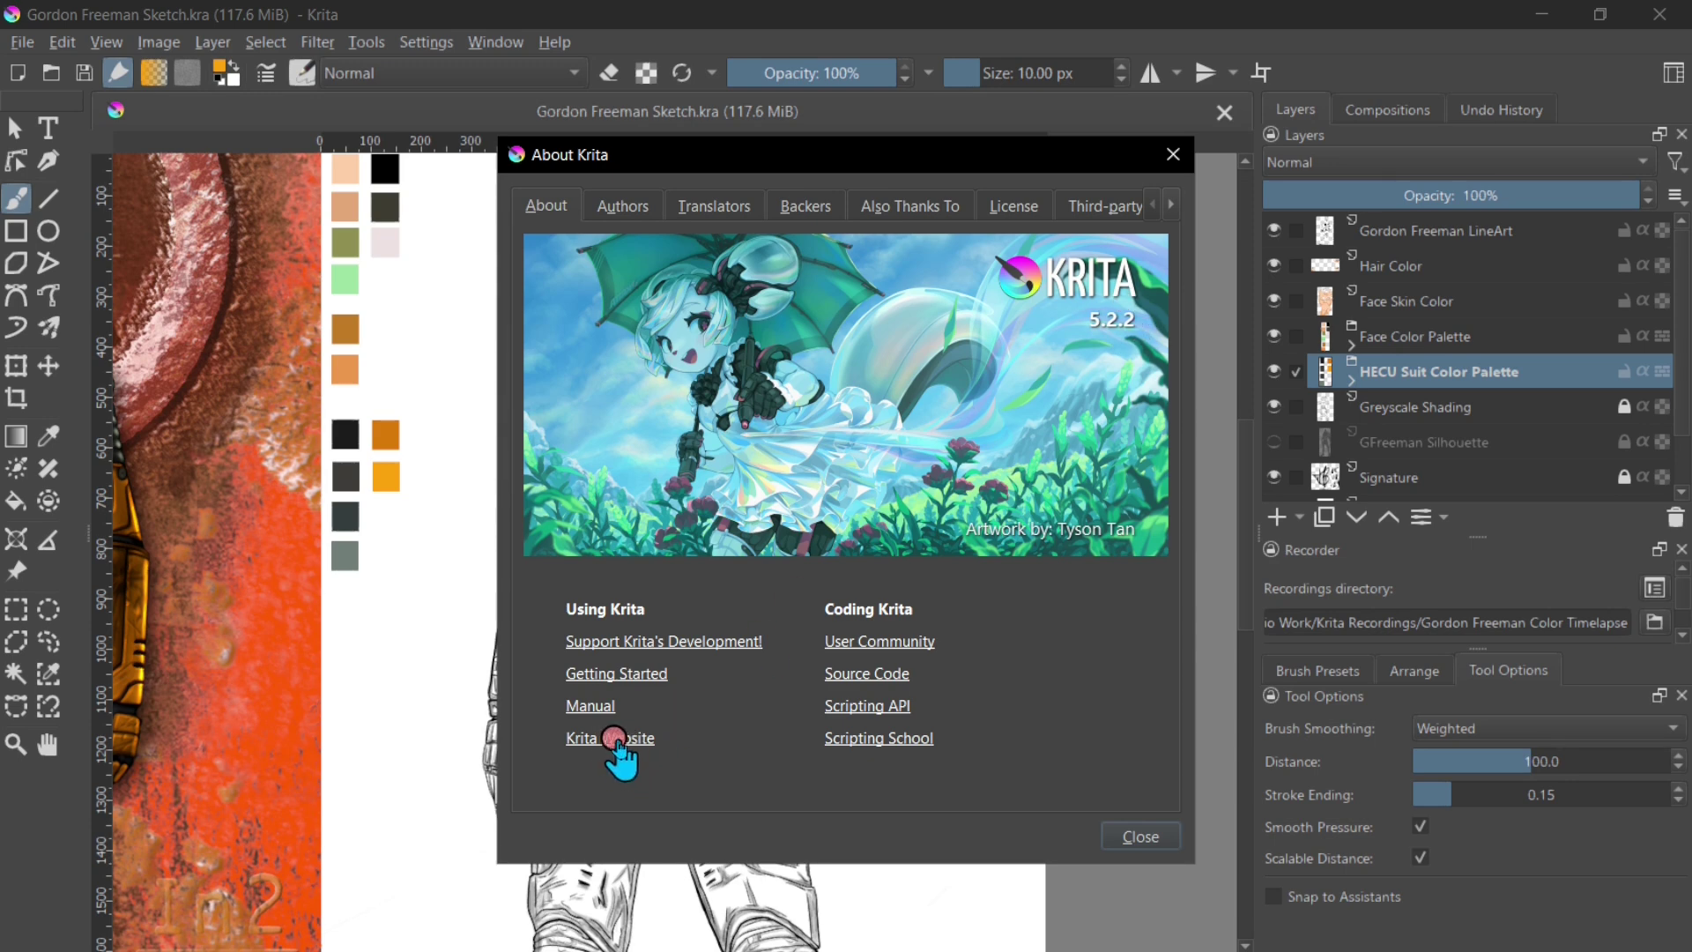
{"action": "left_click", "coordinate": [1154, 839]}
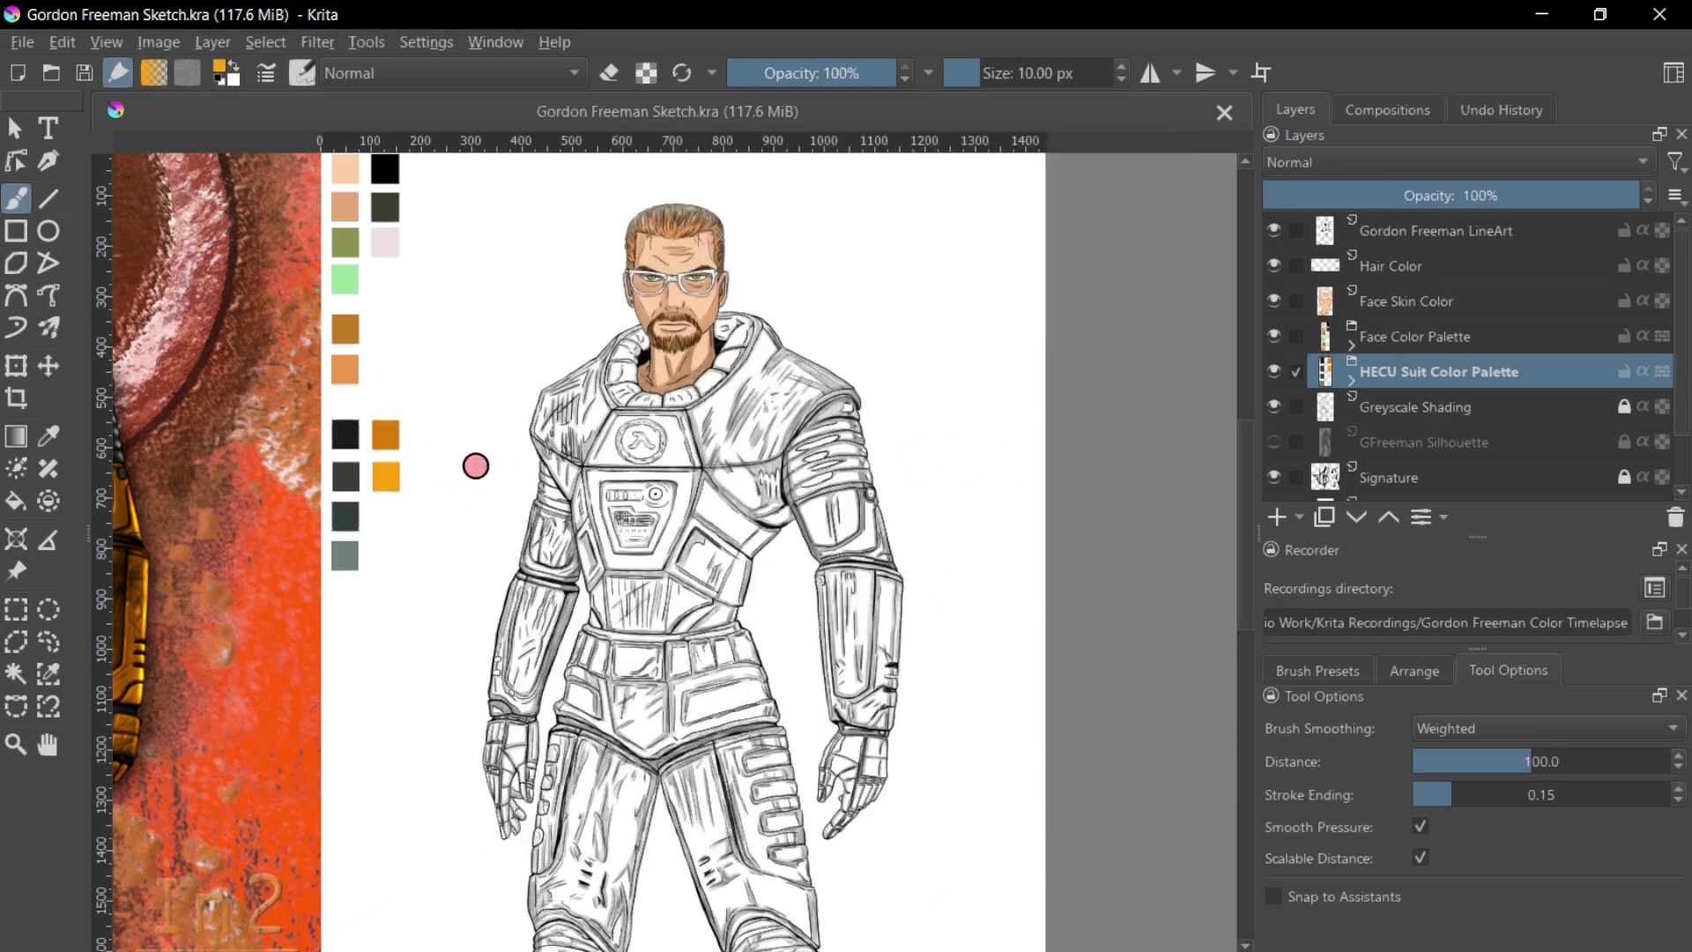
{"action": "scroll", "coordinate": [476, 464], "scroll_direction": "up", "scroll_amount": 1}
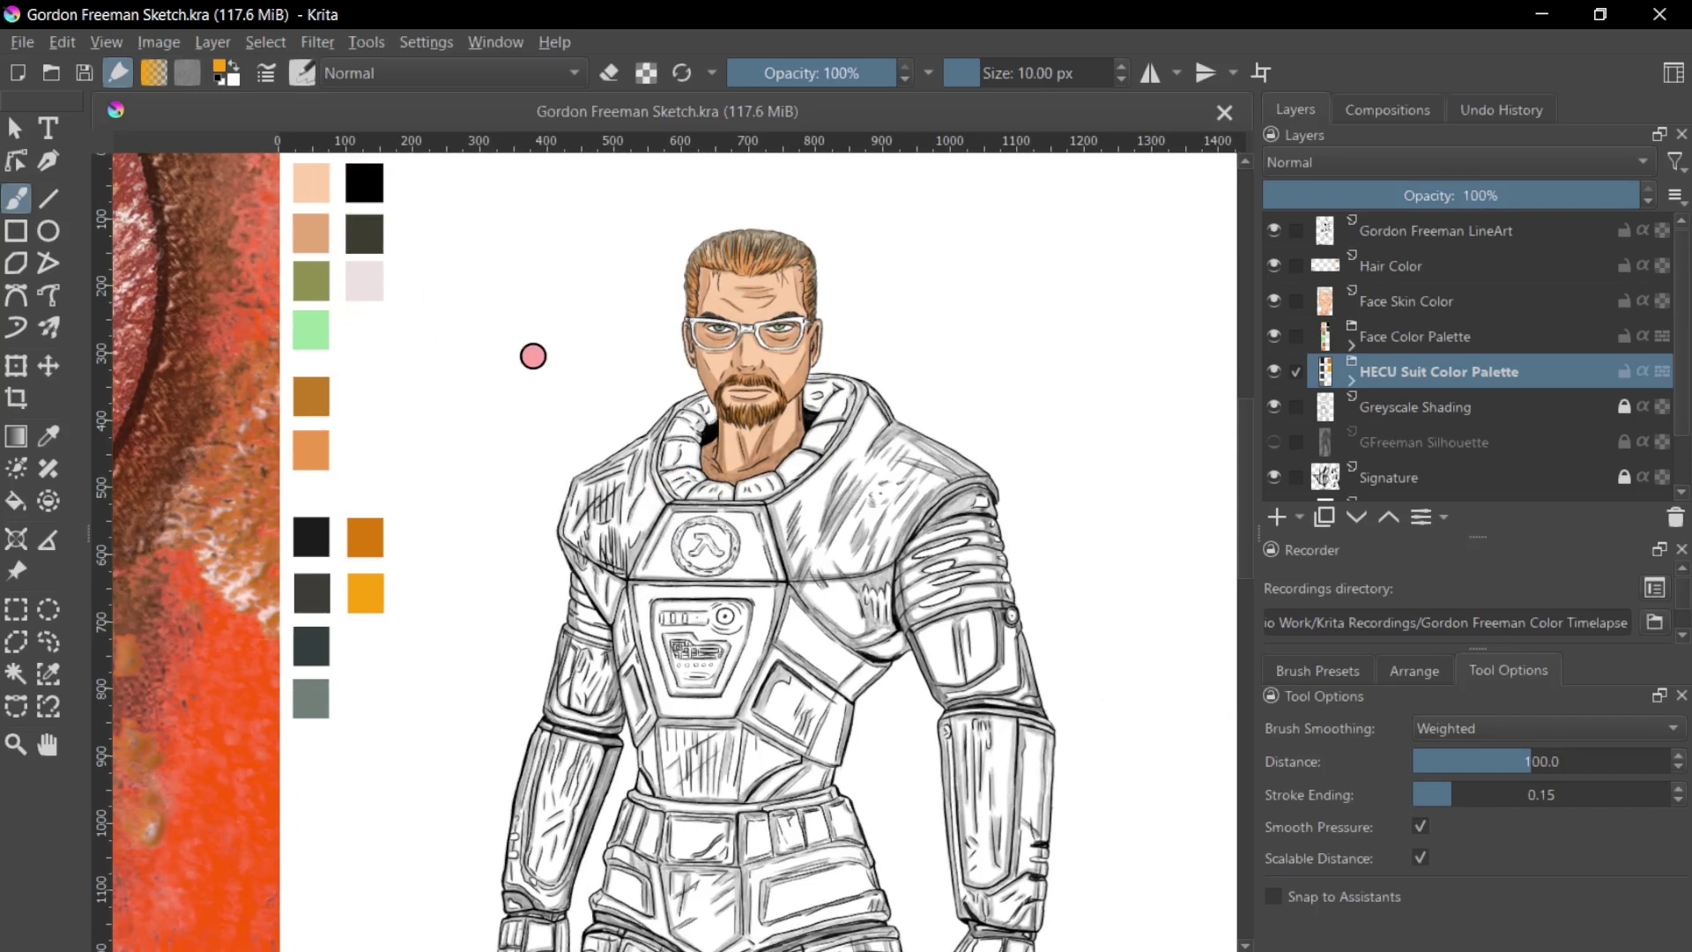
{"action": "left_click", "coordinate": [1379, 338]}
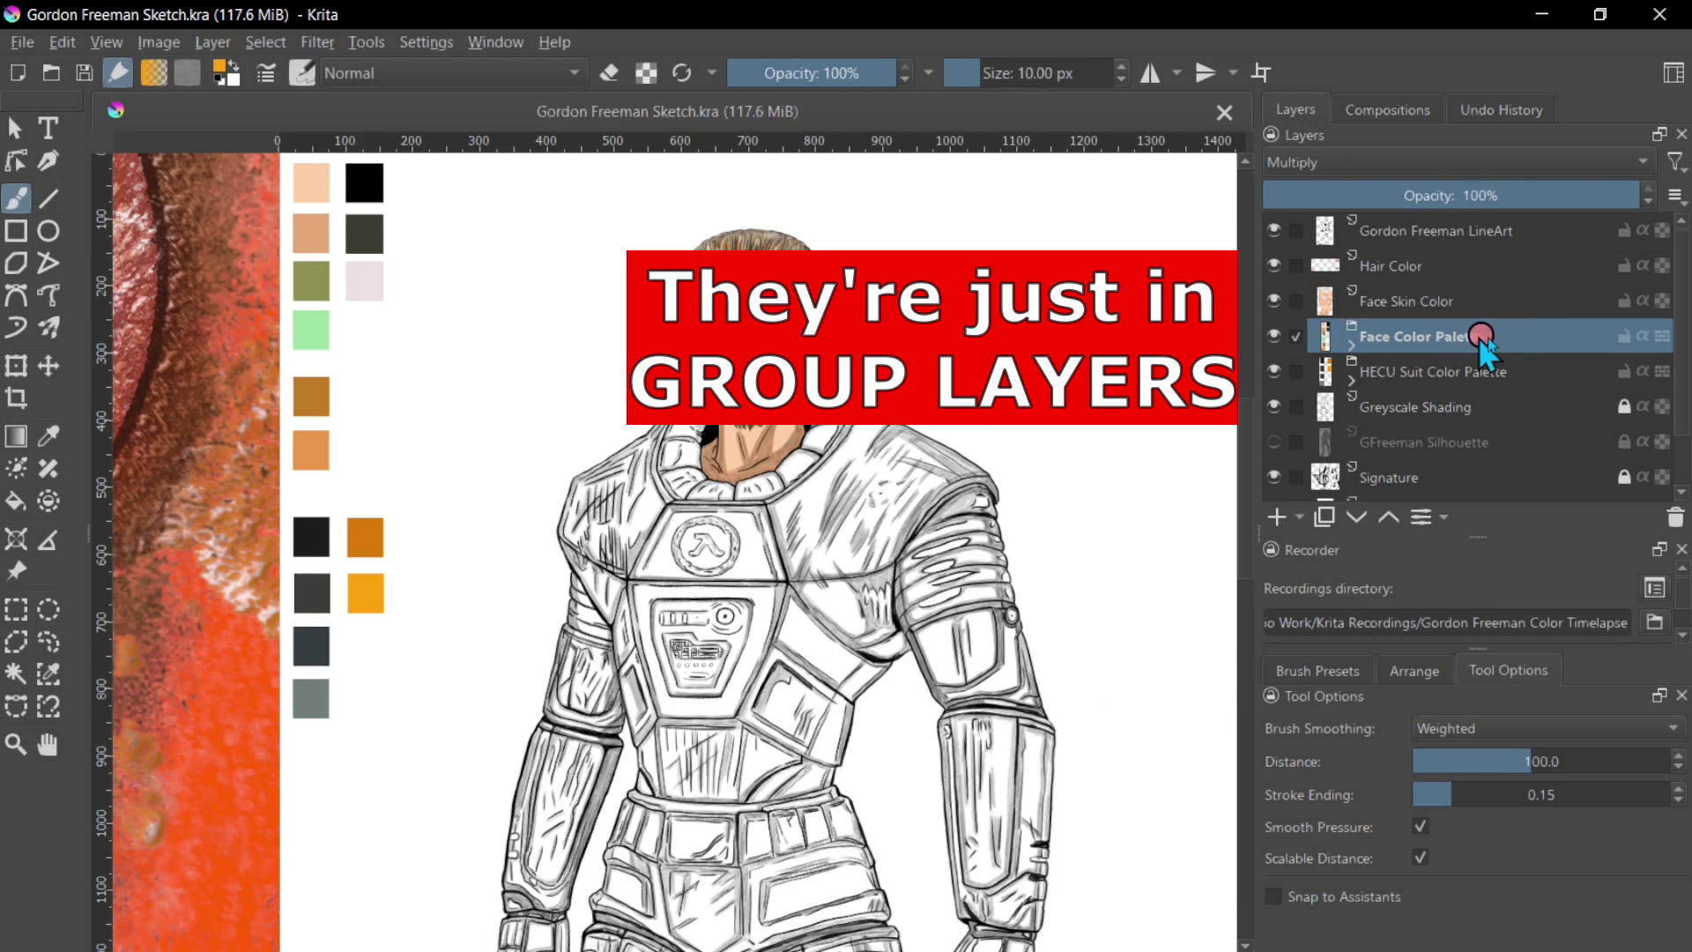
{"action": "left_click", "coordinate": [1349, 347]}
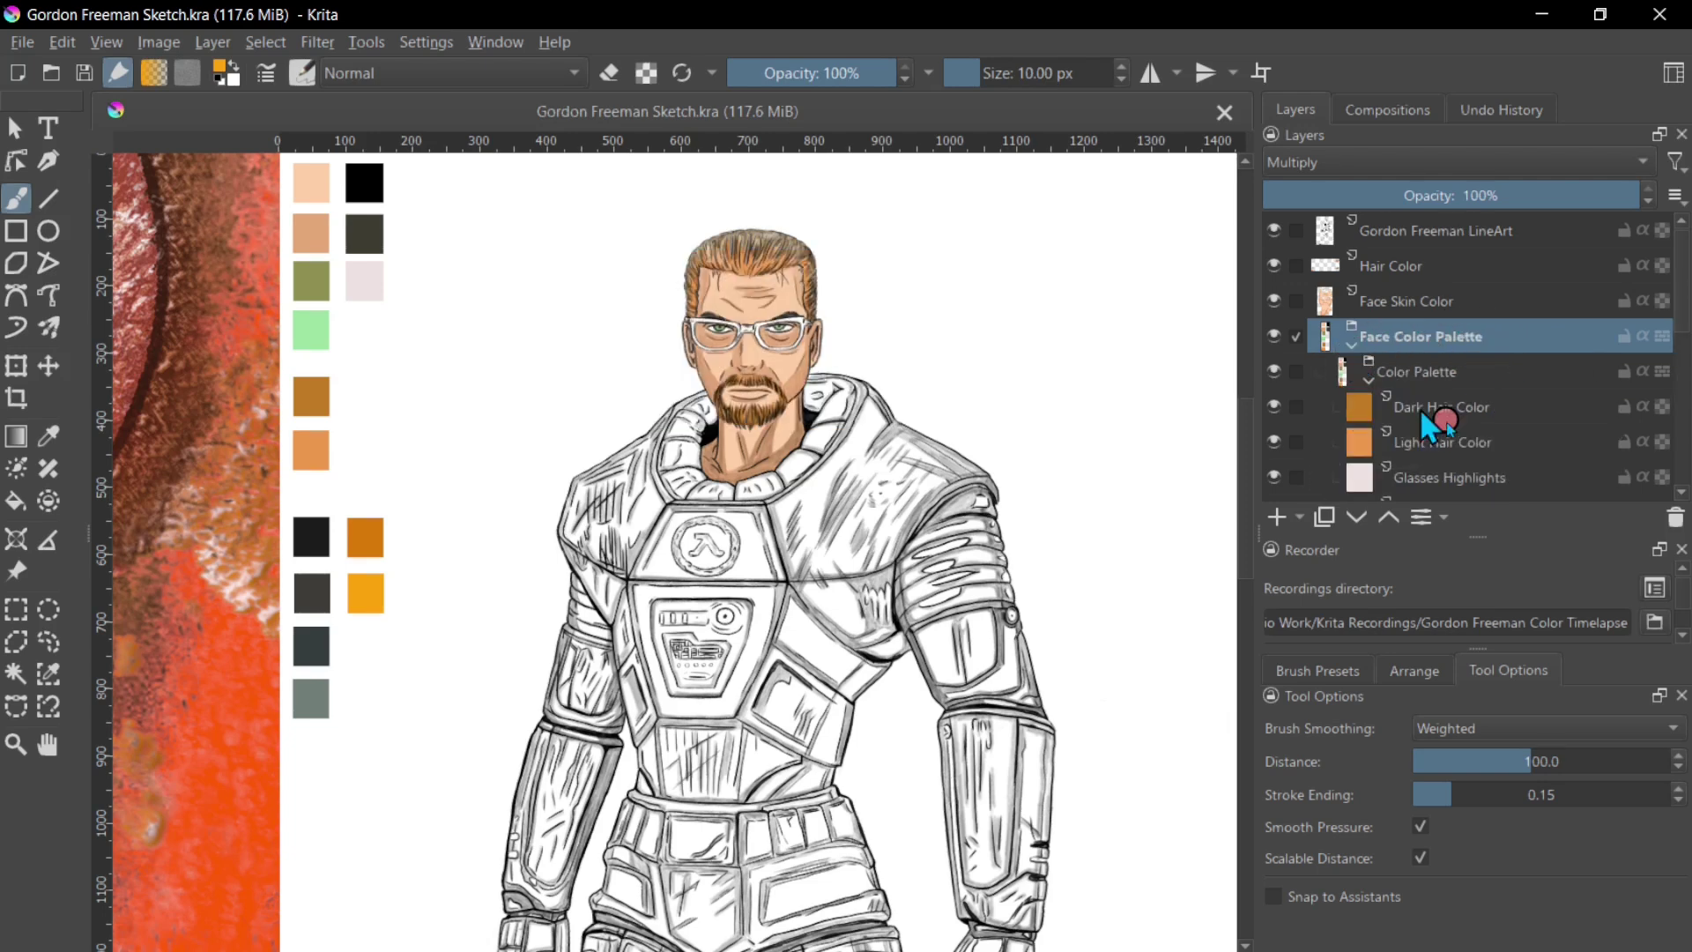
{"action": "scroll", "coordinate": [1456, 447], "scroll_direction": "down", "scroll_amount": 2}
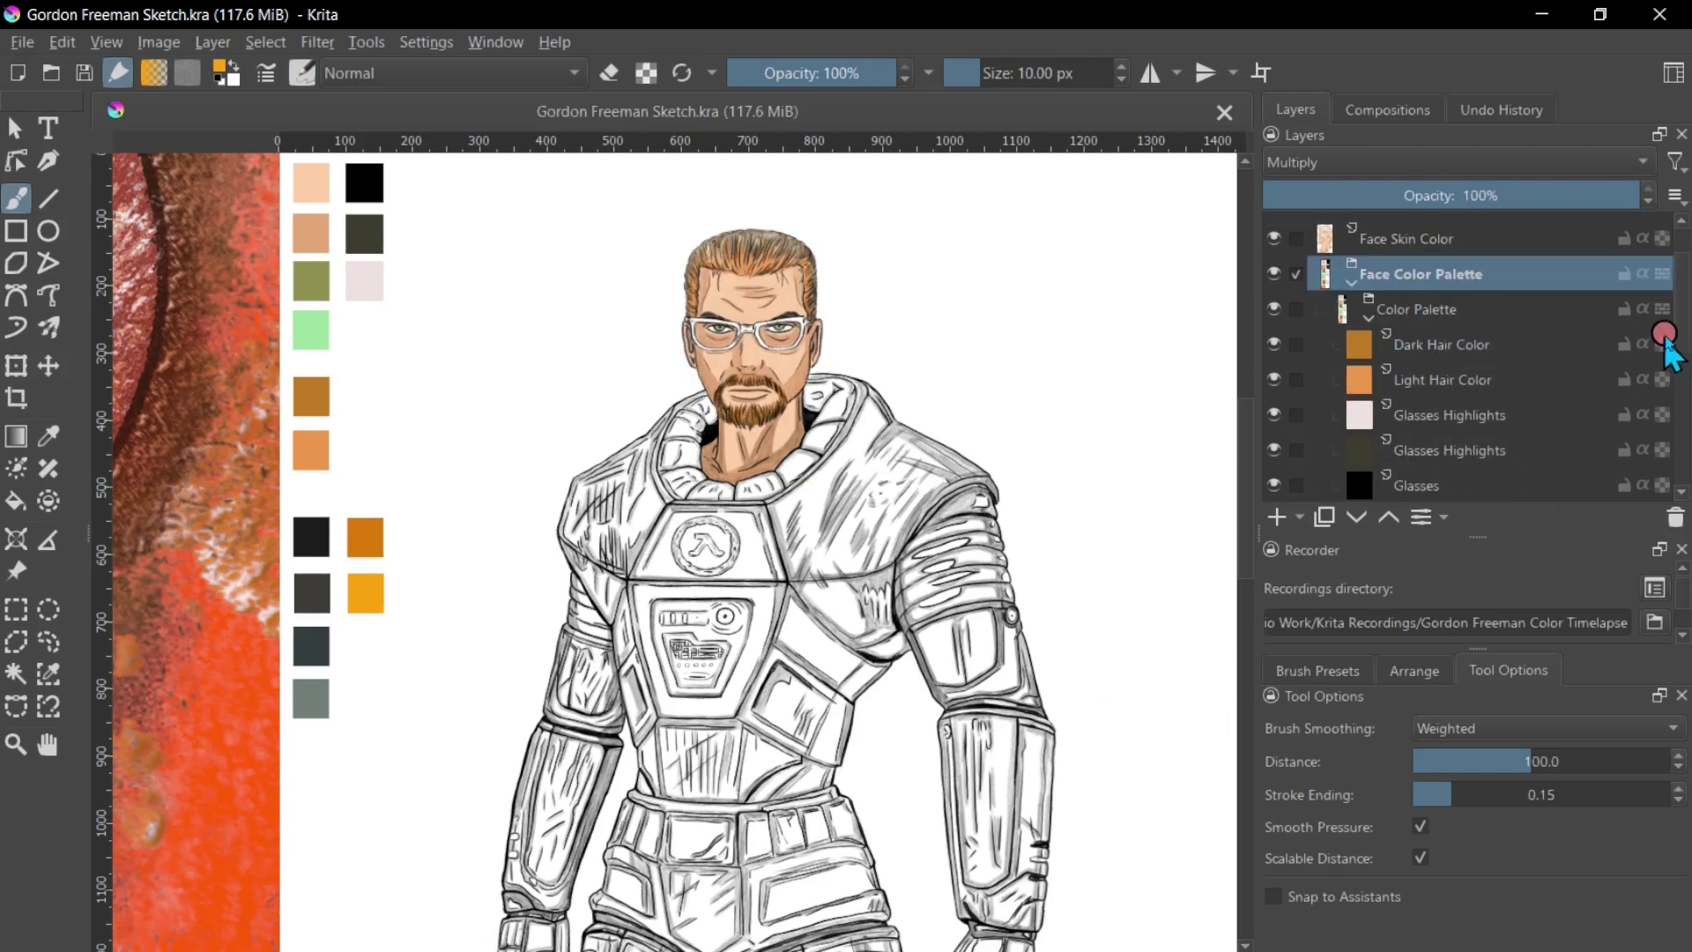
{"action": "scroll", "coordinate": [1686, 338], "scroll_direction": "down", "scroll_amount": 2}
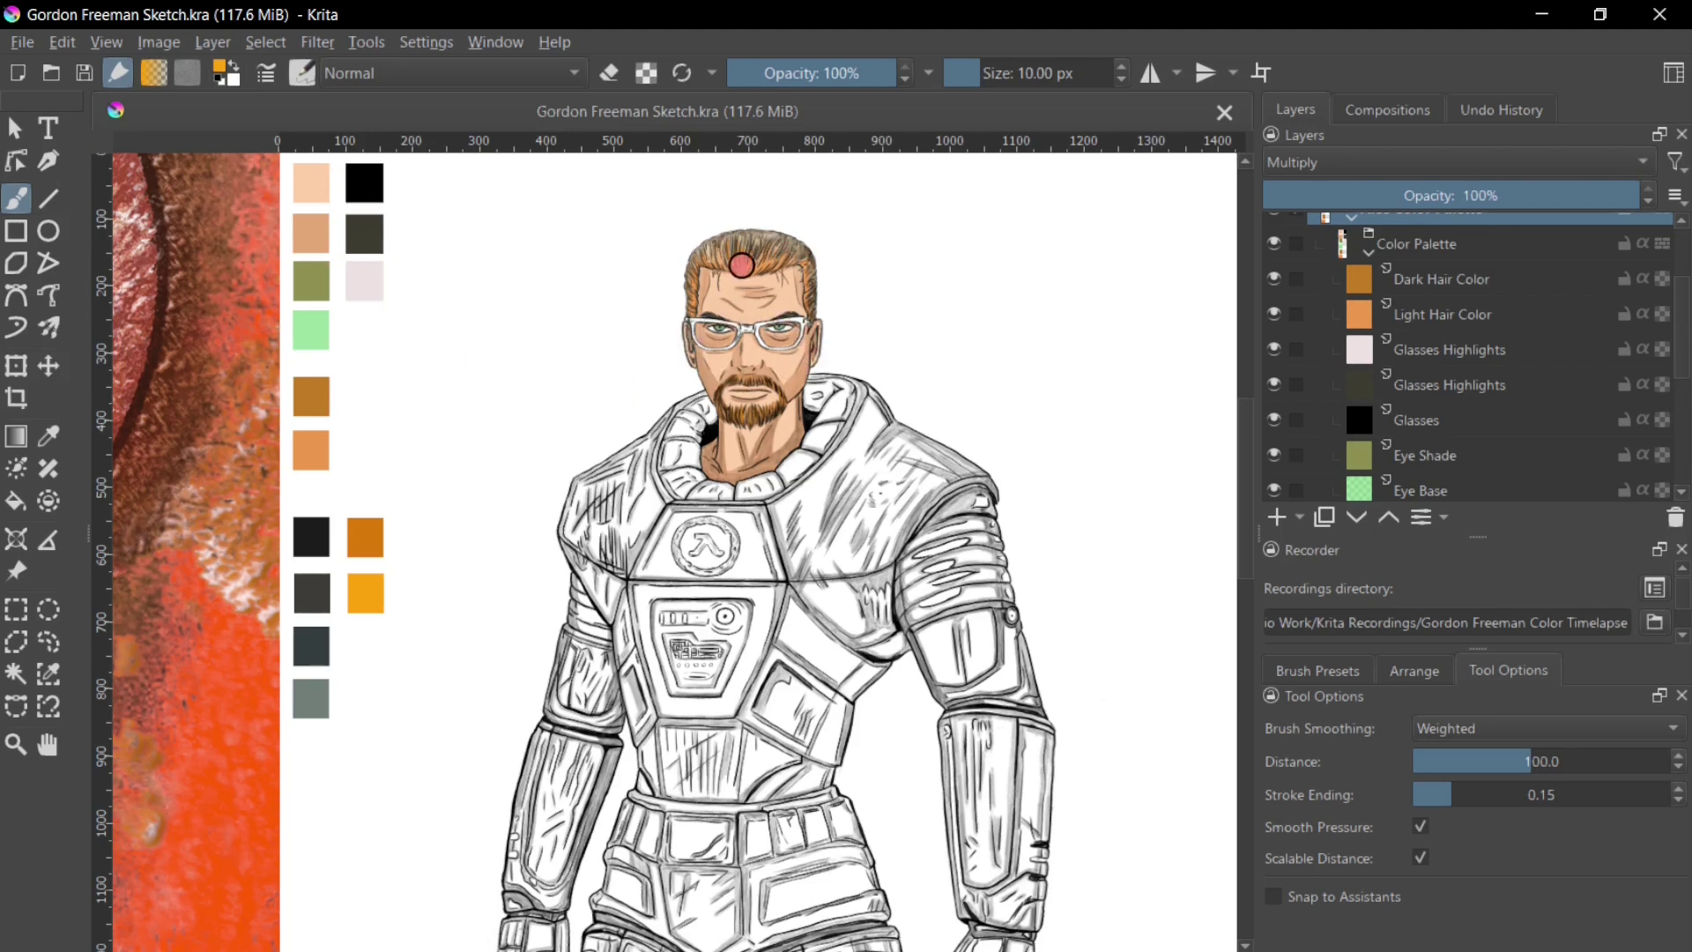
Step: Collapse Face Color Palette, expand HECU Suit Color Palette, and pan to the reference image
{"action": "left_click", "coordinate": [1351, 216]}
{"action": "left_click", "coordinate": [1391, 315]}
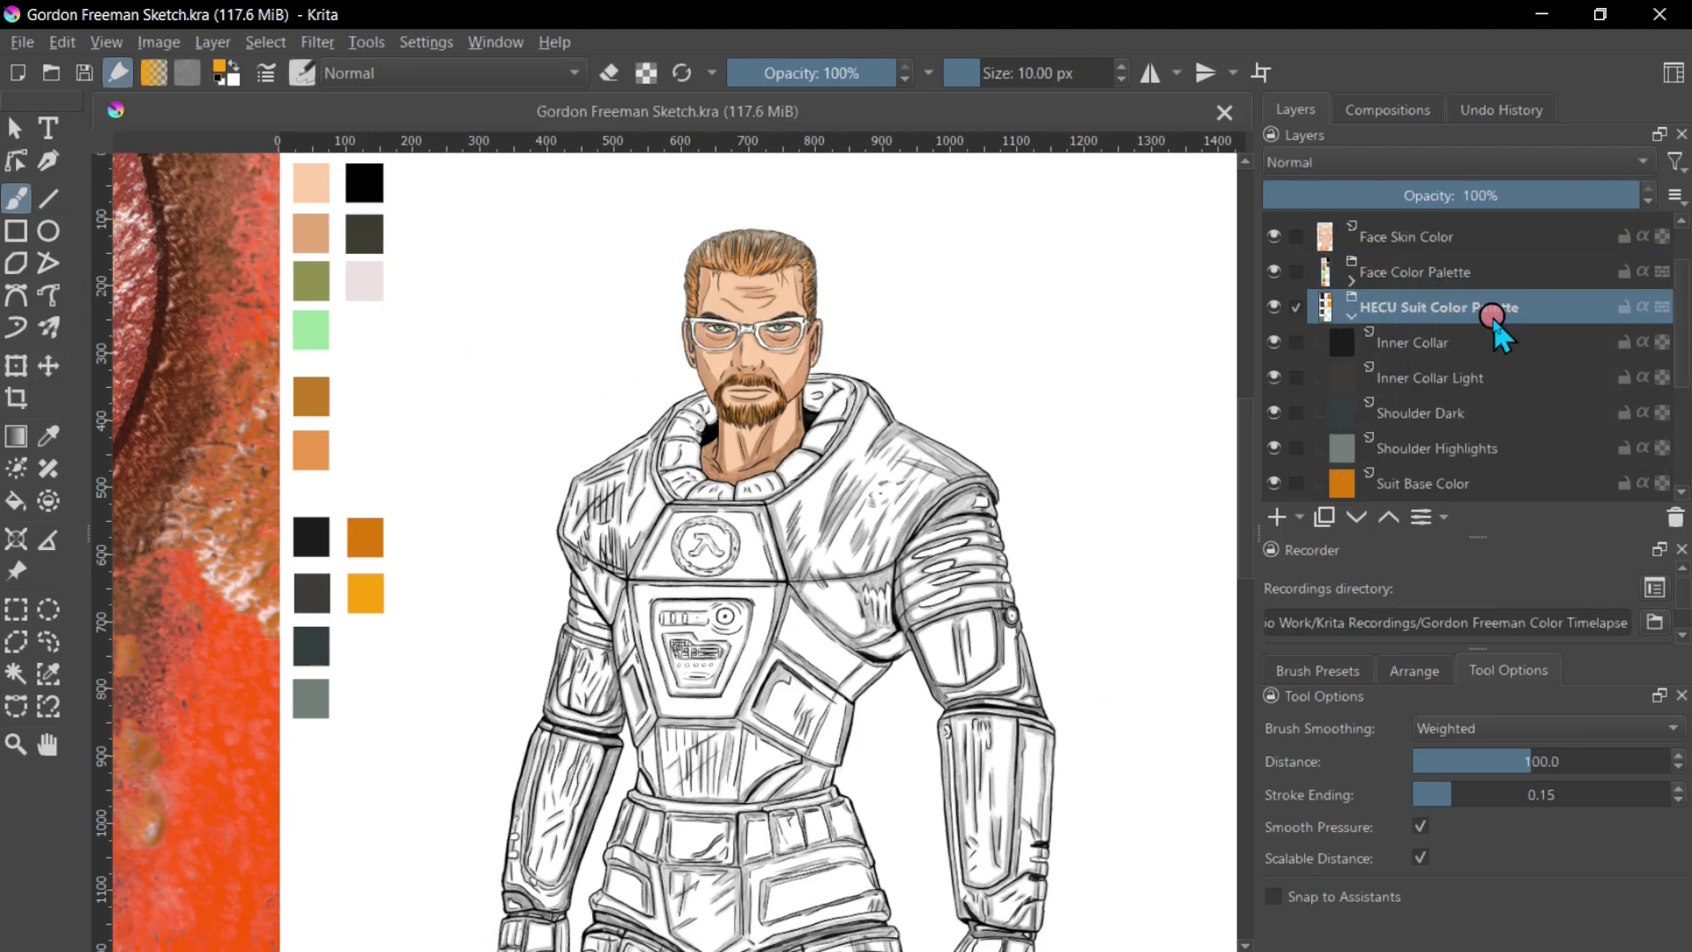
{"action": "scroll", "coordinate": [424, 705], "scroll_direction": "down", "scroll_amount": 2}
{"action": "scroll", "coordinate": [424, 704], "scroll_direction": "up", "scroll_amount": 2}
{"action": "scroll", "coordinate": [525, 631], "scroll_direction": "left", "scroll_amount": 4}
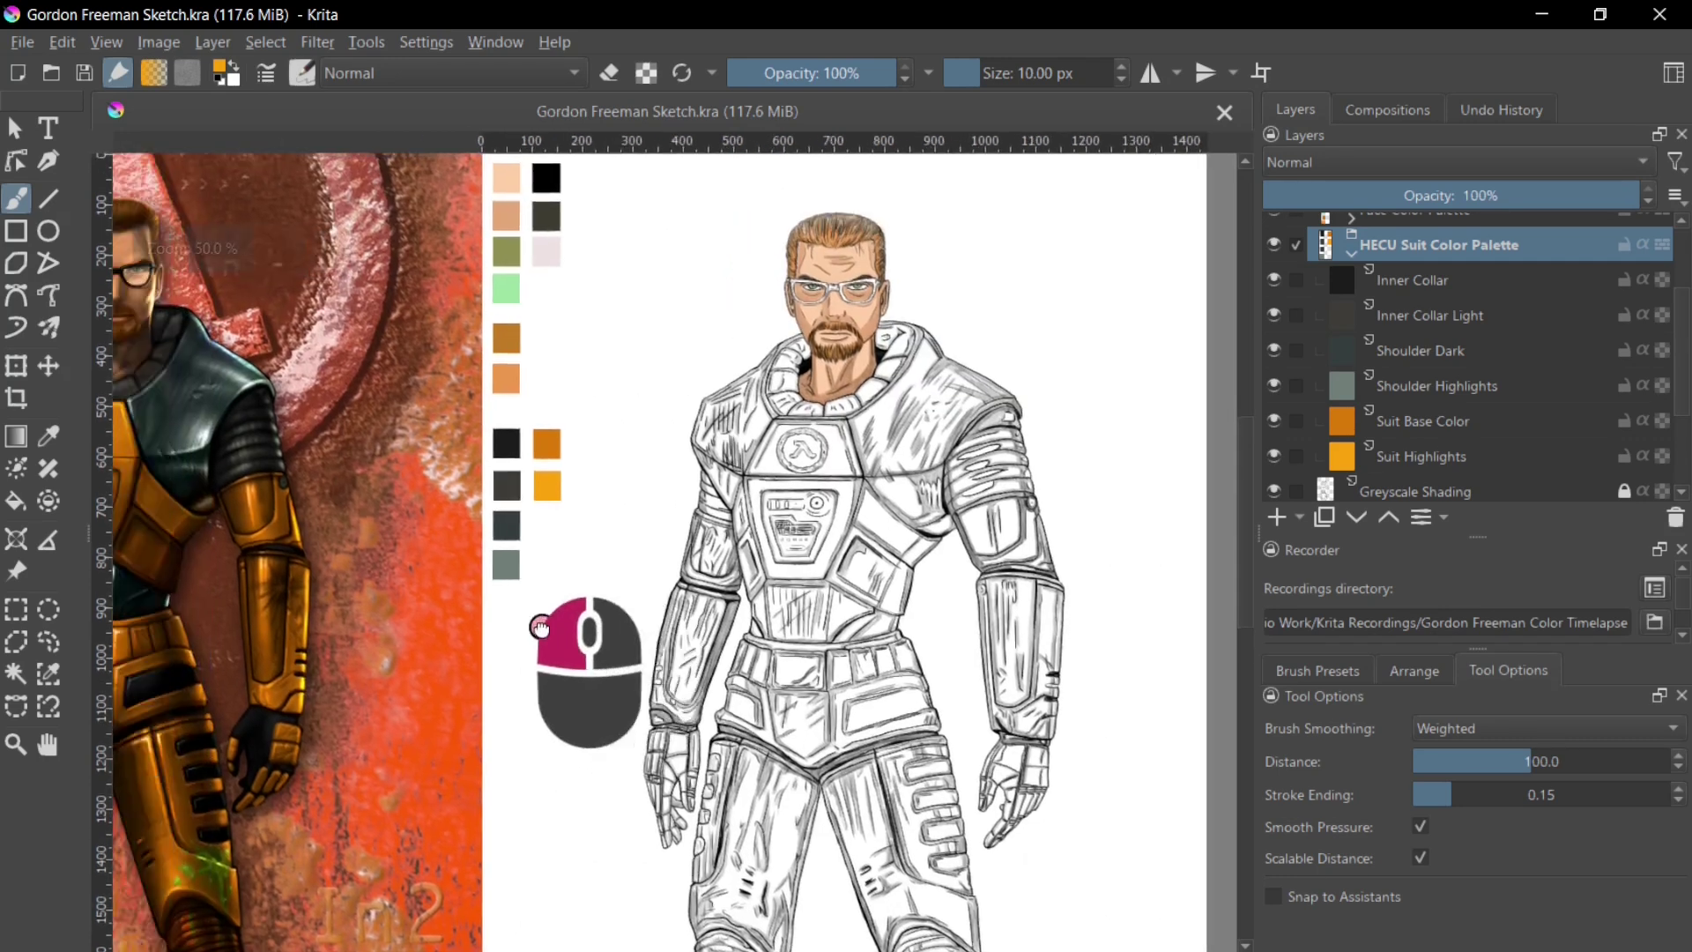
{"action": "scroll", "coordinate": [525, 631], "scroll_direction": "right", "scroll_amount": 2}
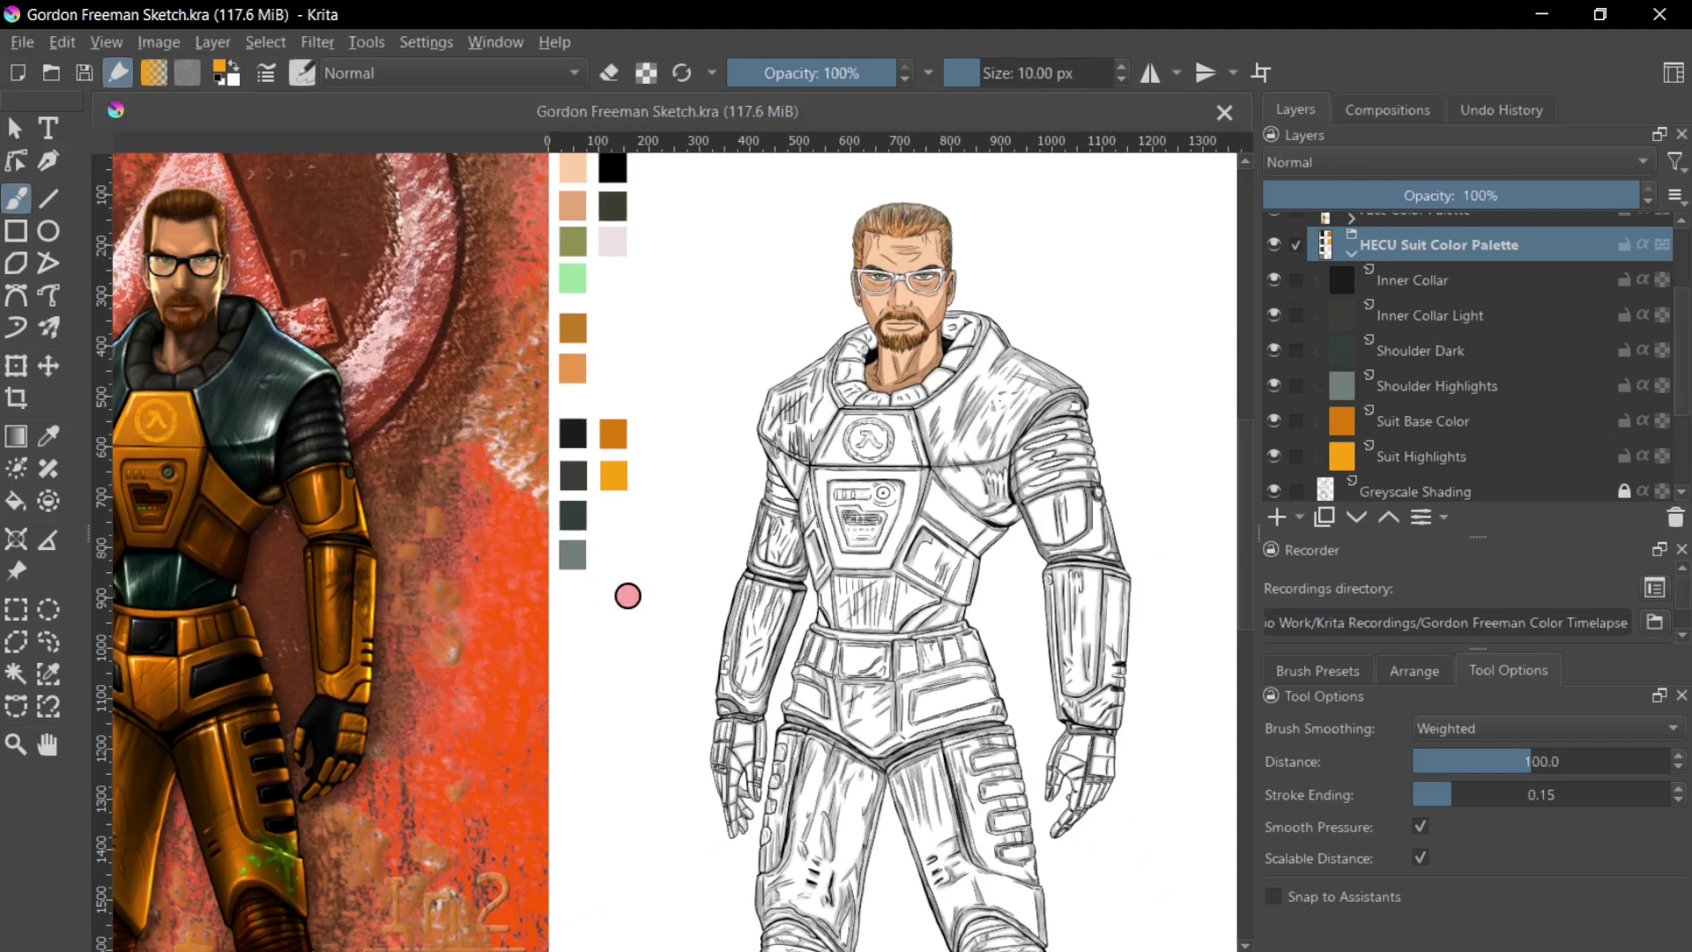
{"action": "left_click", "coordinate": [461, 594]}
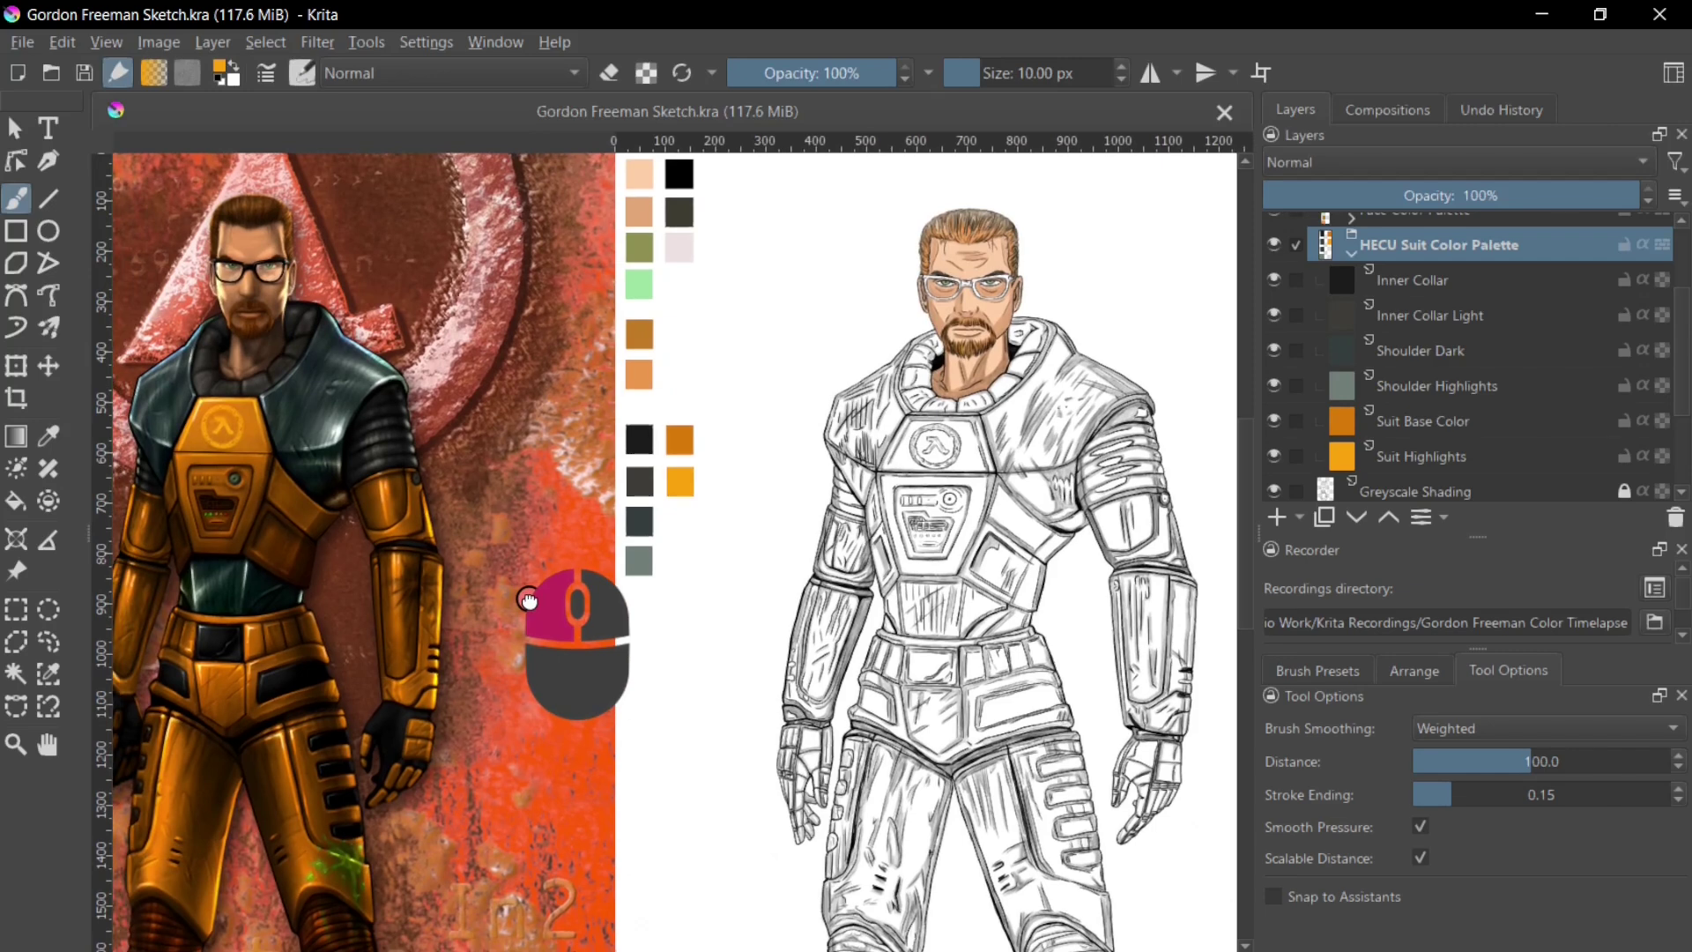
{"action": "left_click_drag", "start_coordinate": [462, 594], "coordinate": [466, 645]}
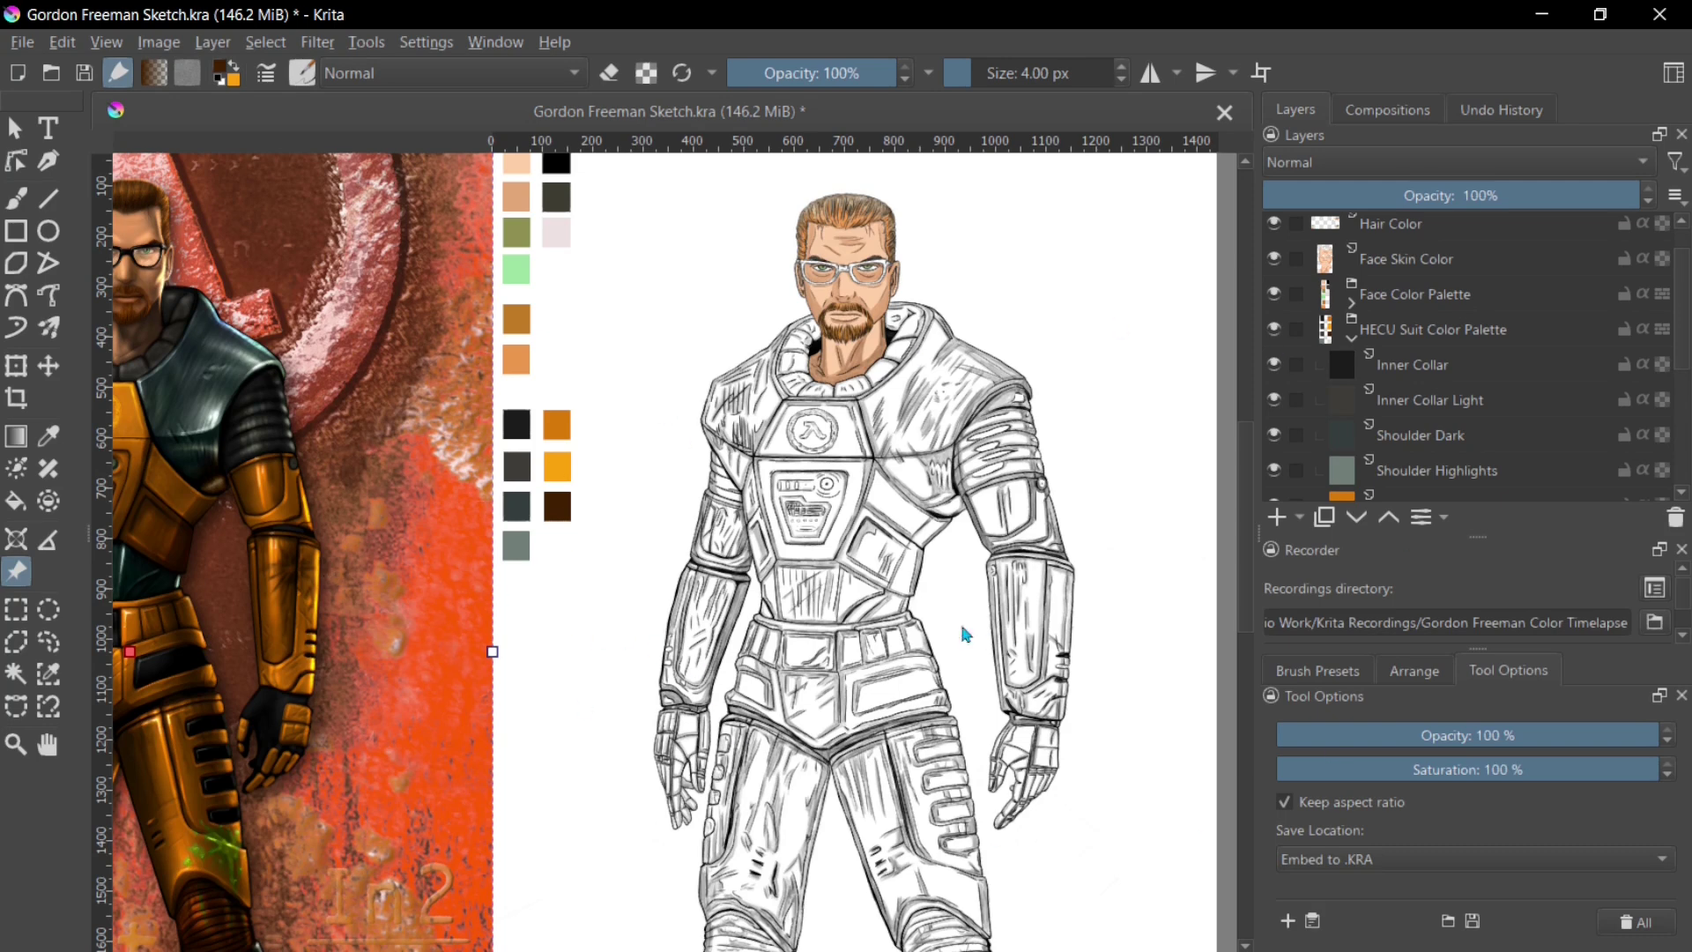
{"action": "scroll", "coordinate": [925, 612], "scroll_direction": "down", "scroll_amount": 2}
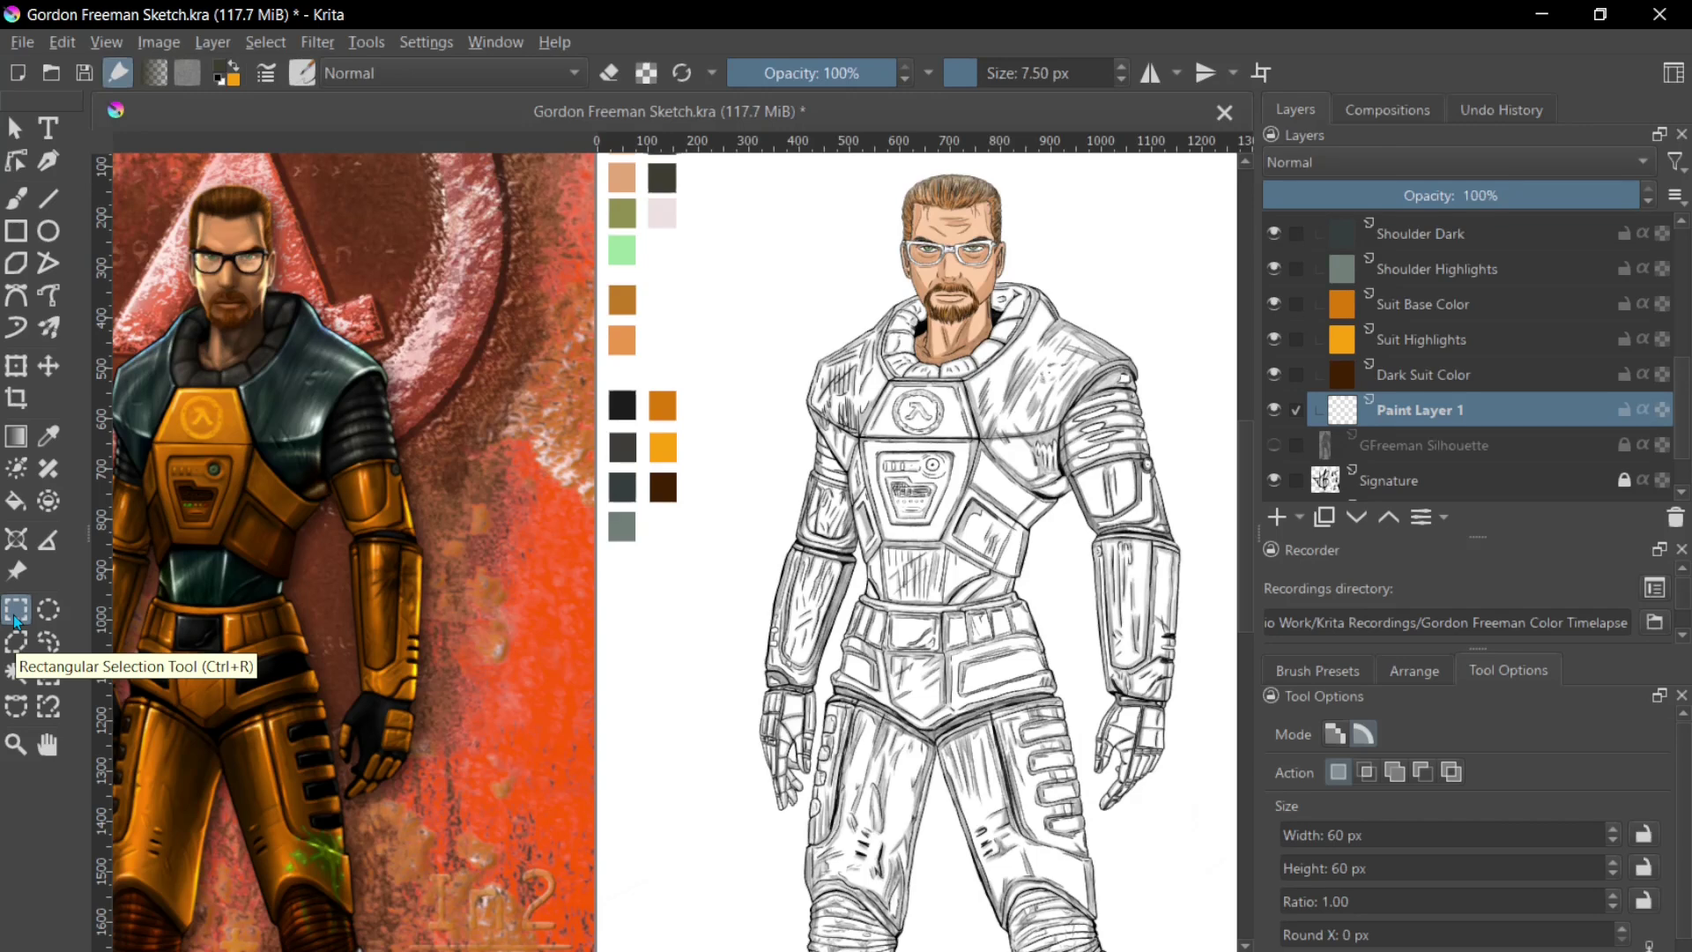
Step: Draw a small square selection below the bottom suit swatch, then pan to the suit reference
{"action": "left_click", "coordinate": [17, 621]}
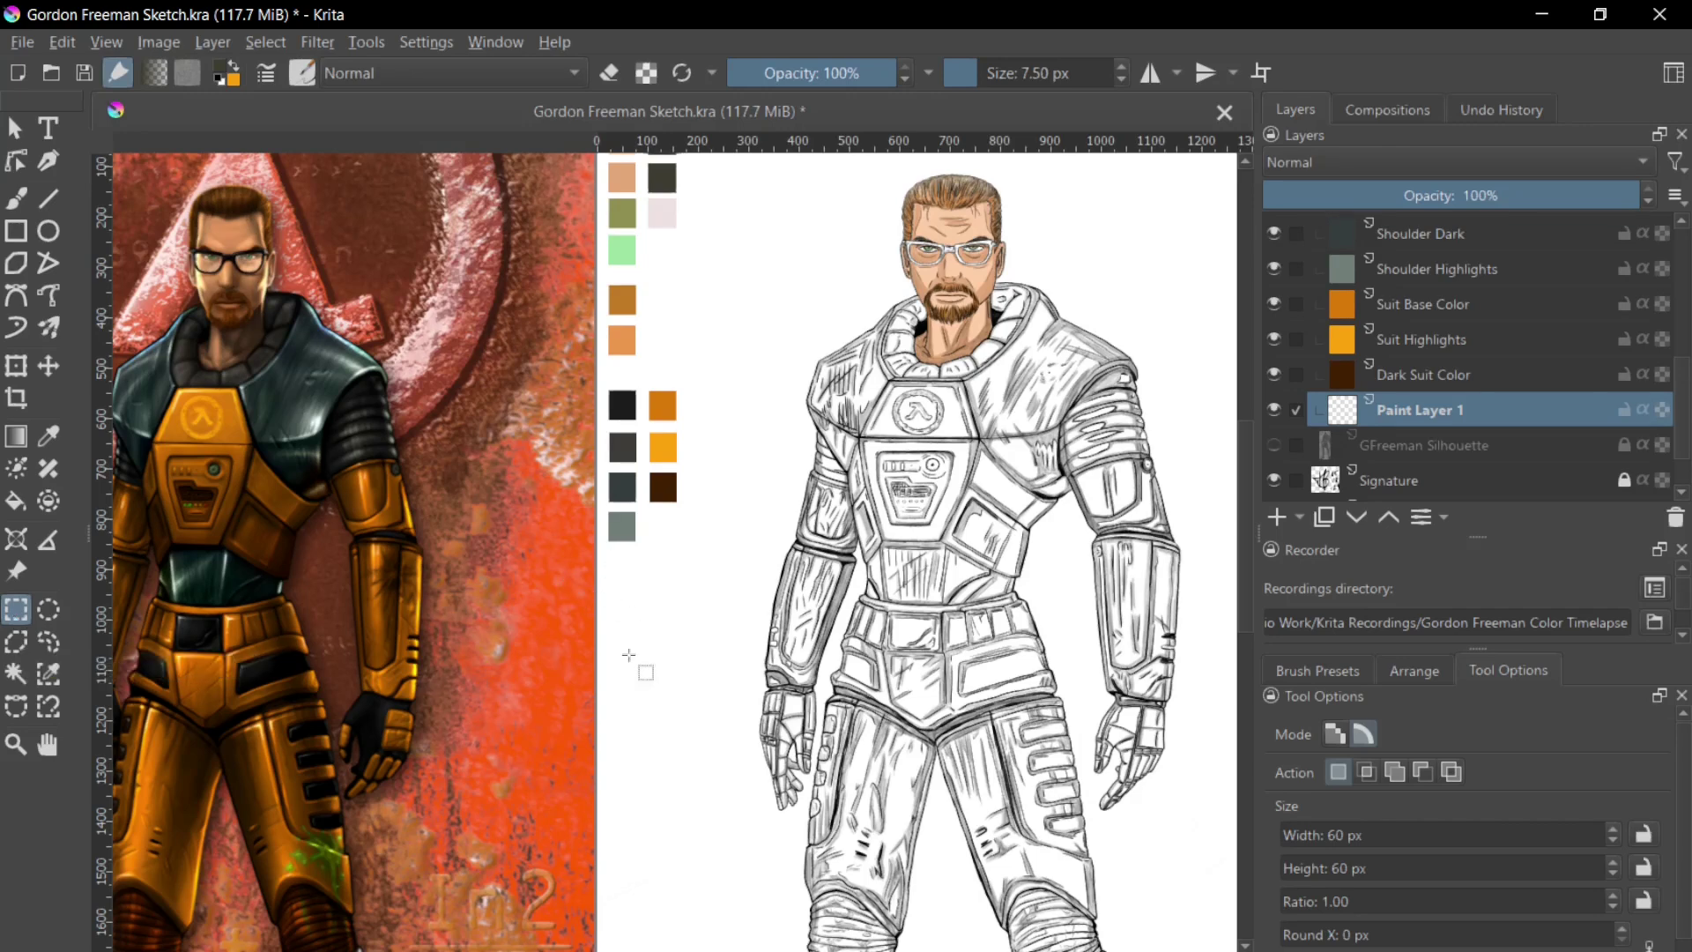
{"action": "scroll", "coordinate": [629, 622], "scroll_direction": "up", "scroll_amount": 2}
{"action": "left_click_drag", "start_coordinate": [568, 508], "coordinate": [622, 563]}
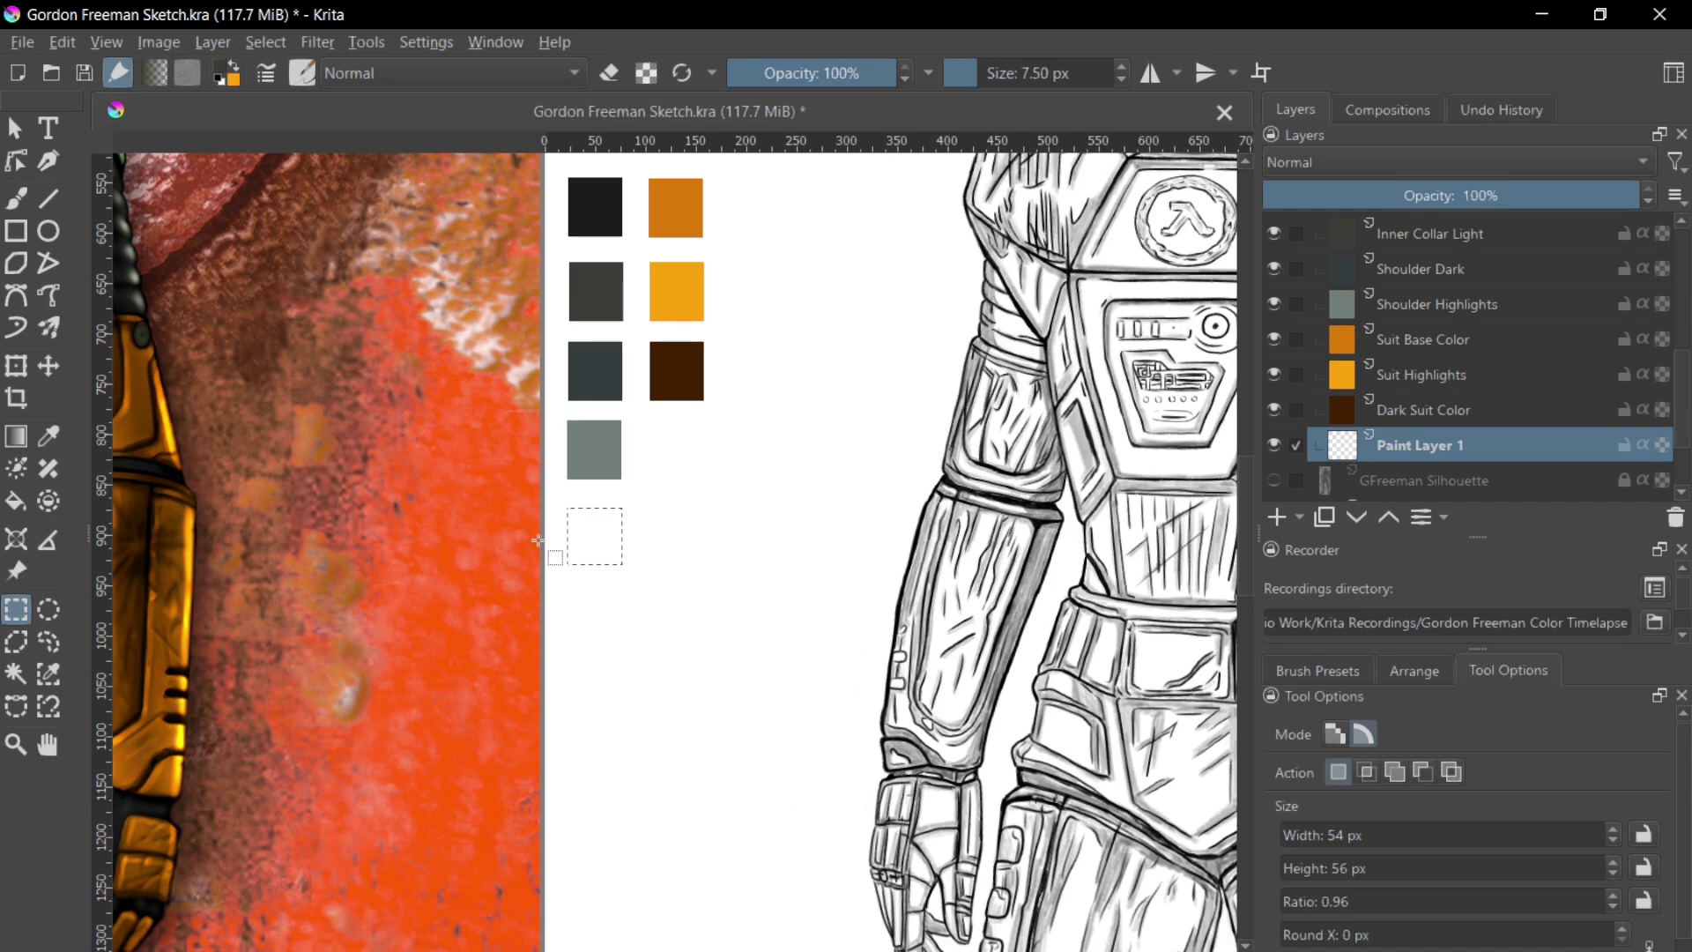
{"action": "mouse_move", "coordinate": [472, 782]}
{"action": "left_mouse_down"}
{"action": "mouse_move", "coordinate": [613, 718]}
{"action": "mouse_move", "coordinate": [720, 738]}
{"action": "left_mouse_up"}
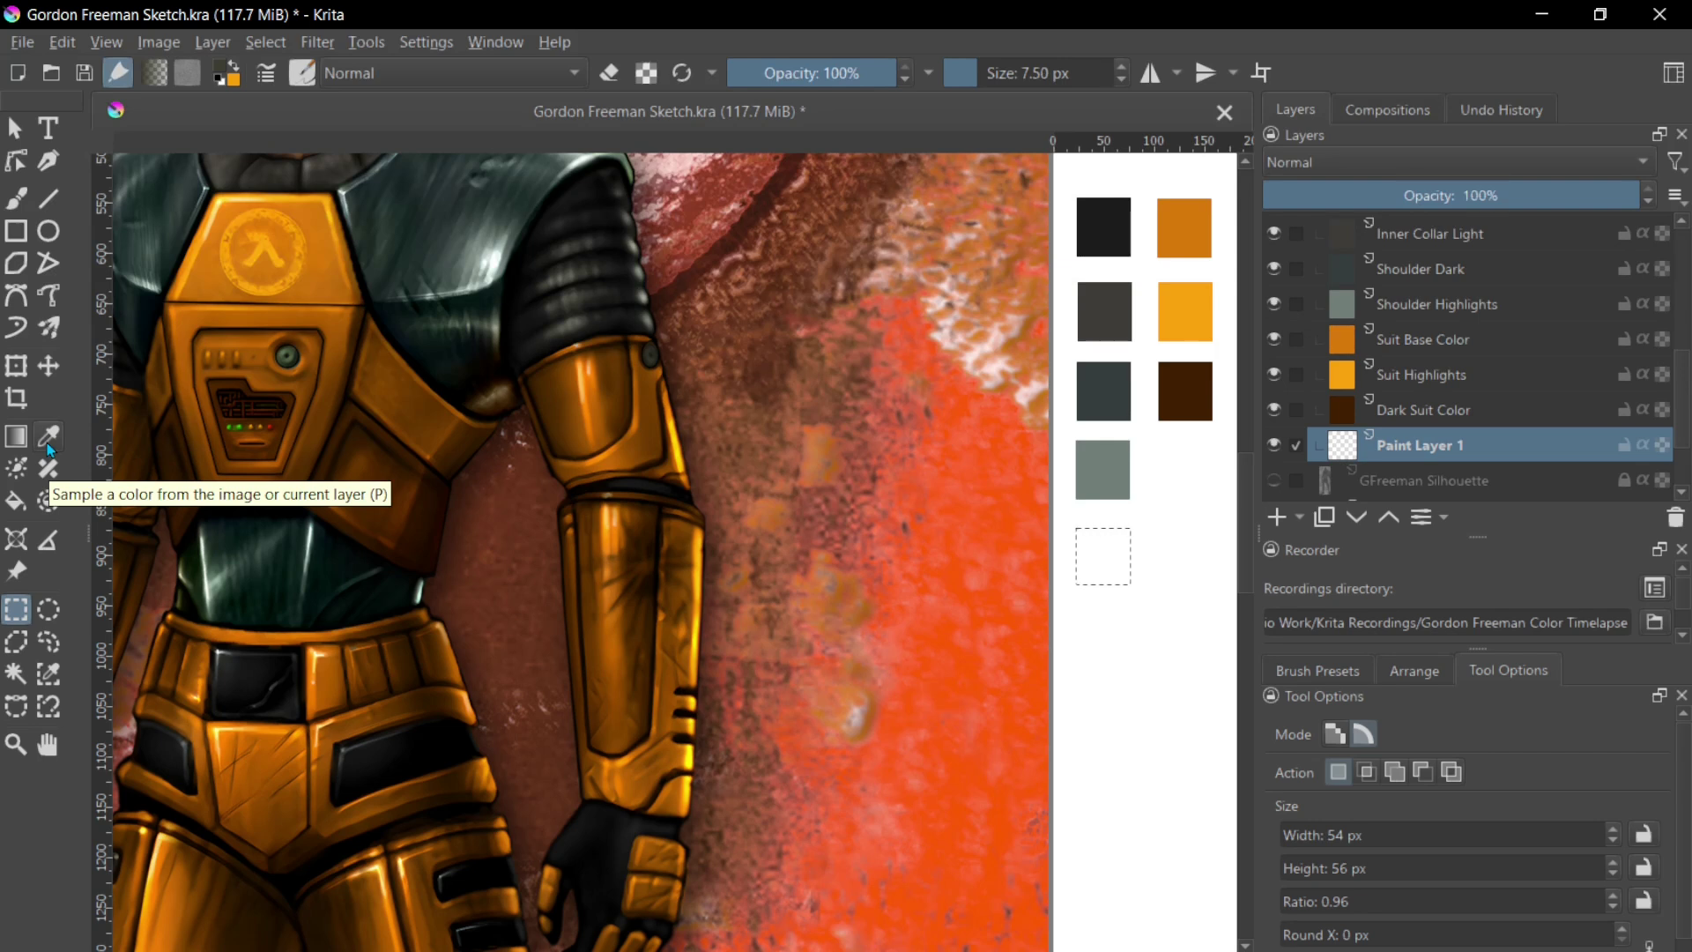
Step: Sample the dark teal from the reference suit's midsection as the fill colour
{"action": "left_click", "coordinate": [48, 441]}
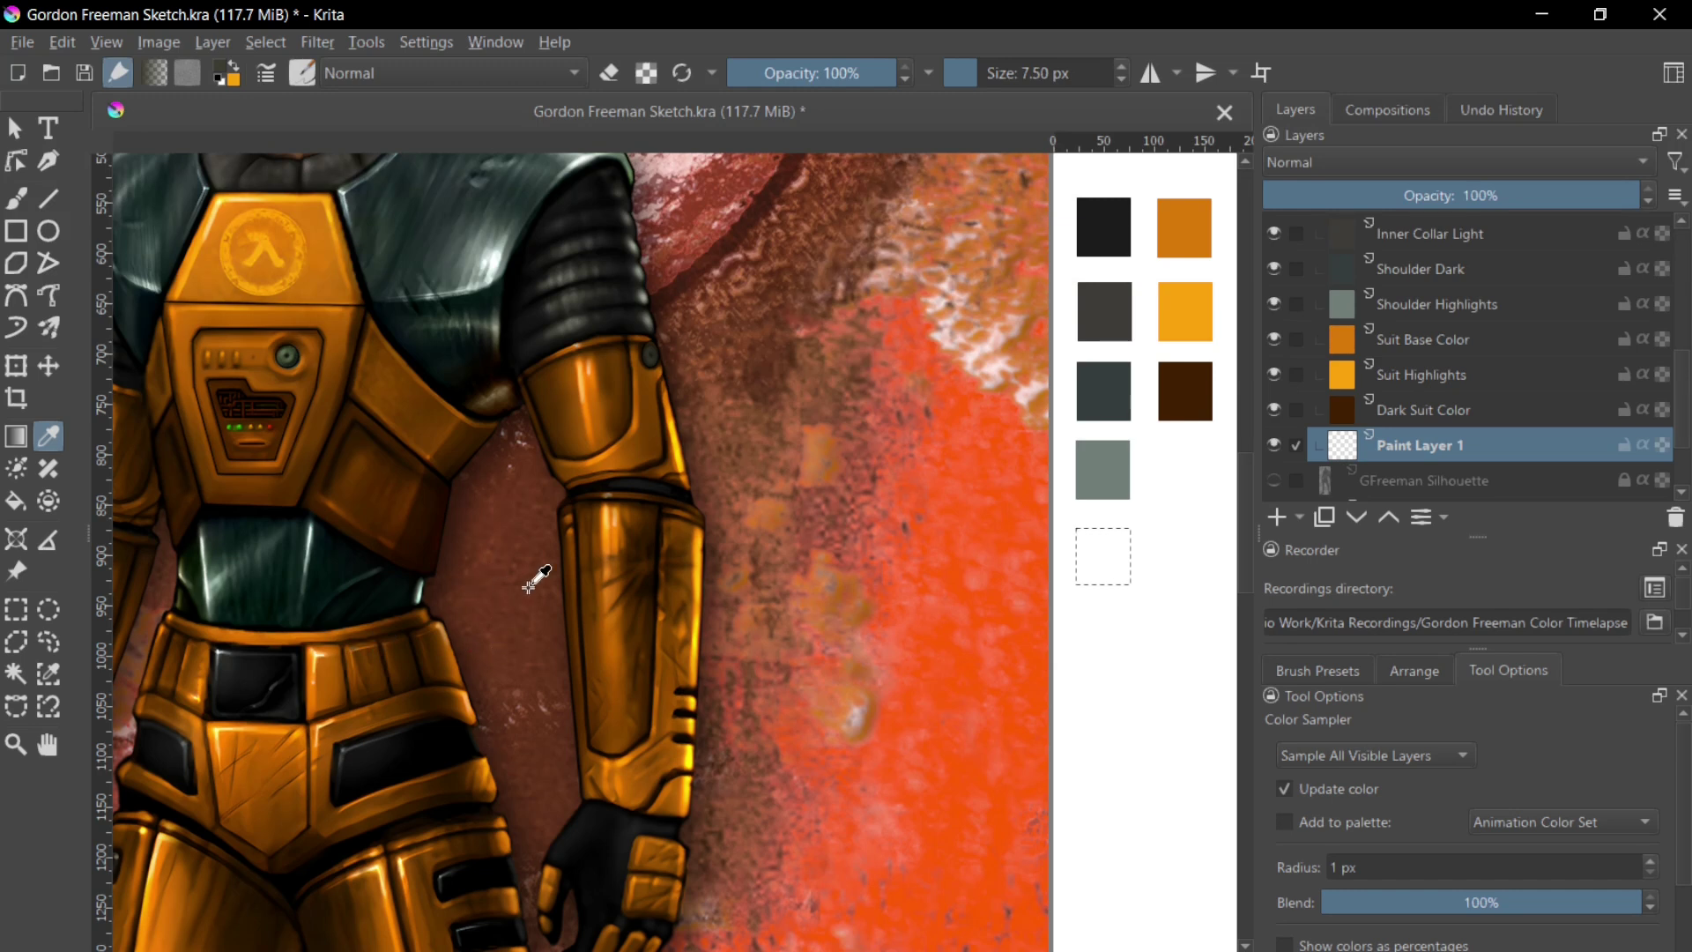
{"action": "left_click", "coordinate": [220, 569]}
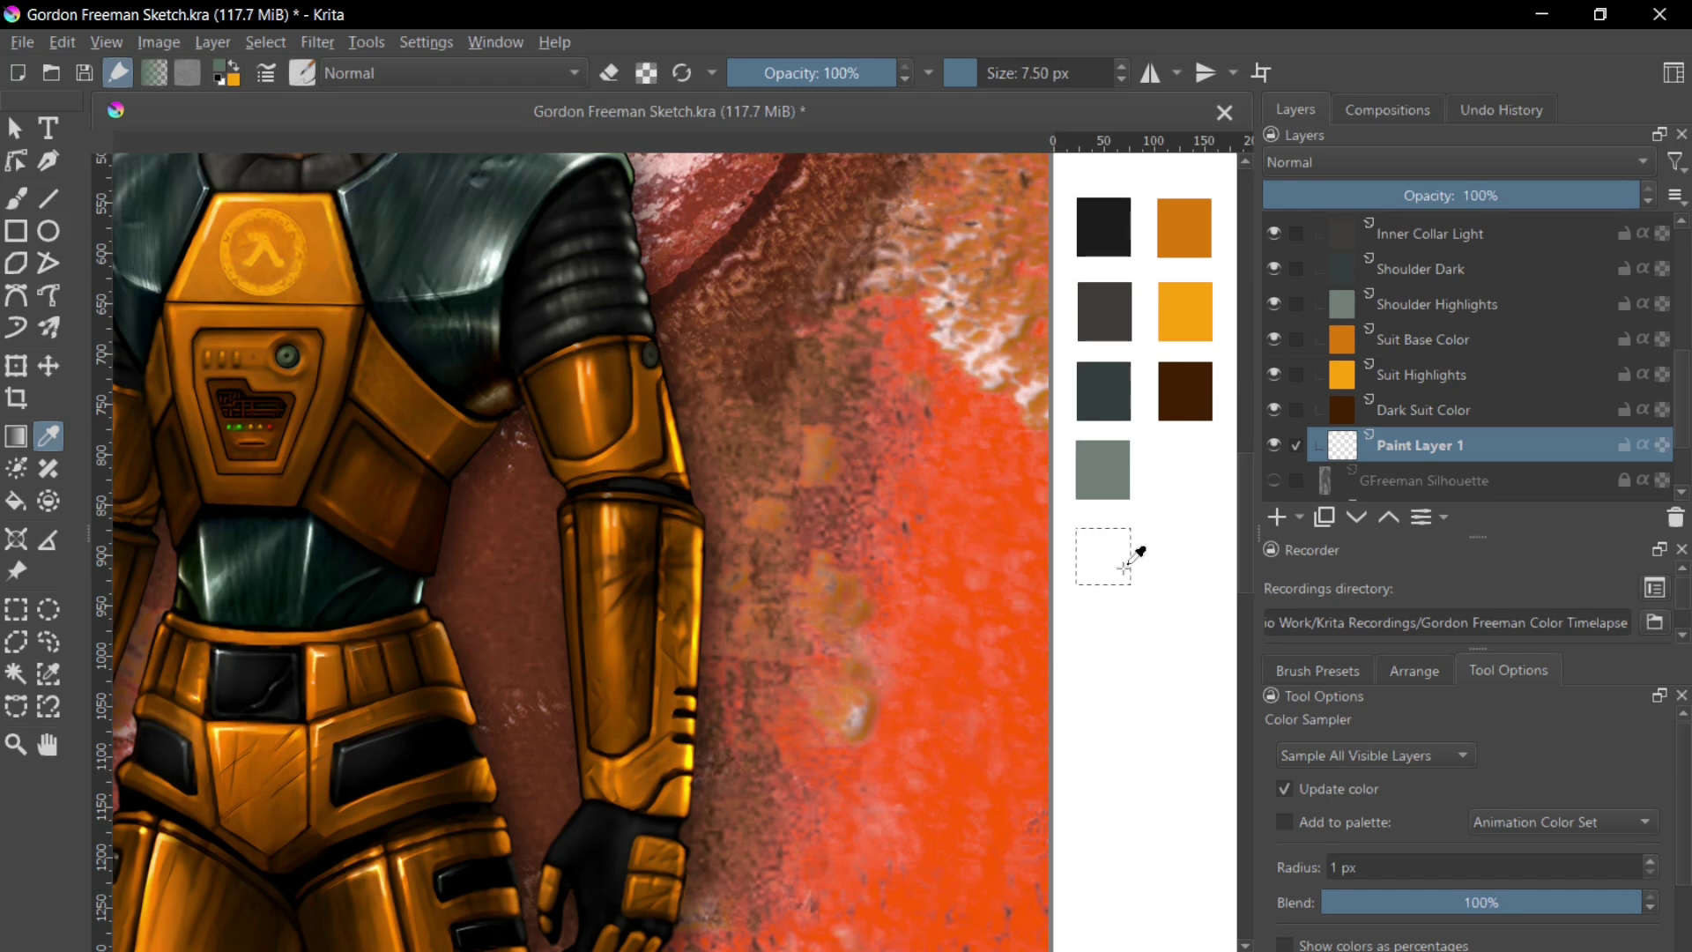
{"action": "left_click", "coordinate": [1302, 519]}
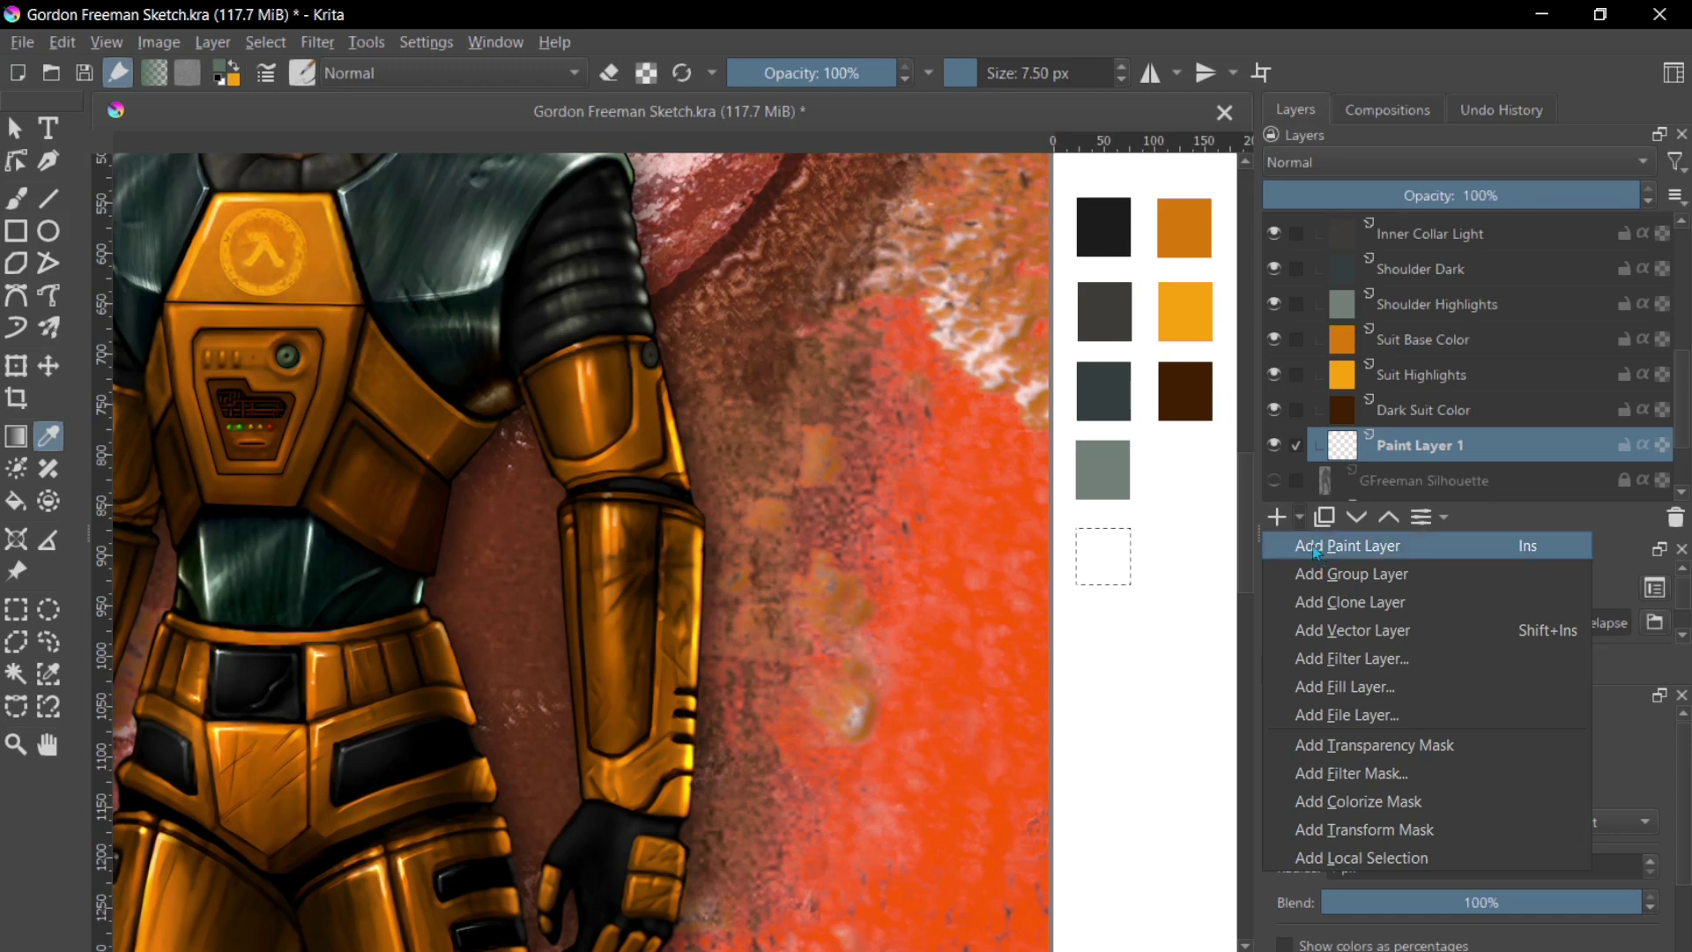
{"action": "left_click", "coordinate": [1421, 448]}
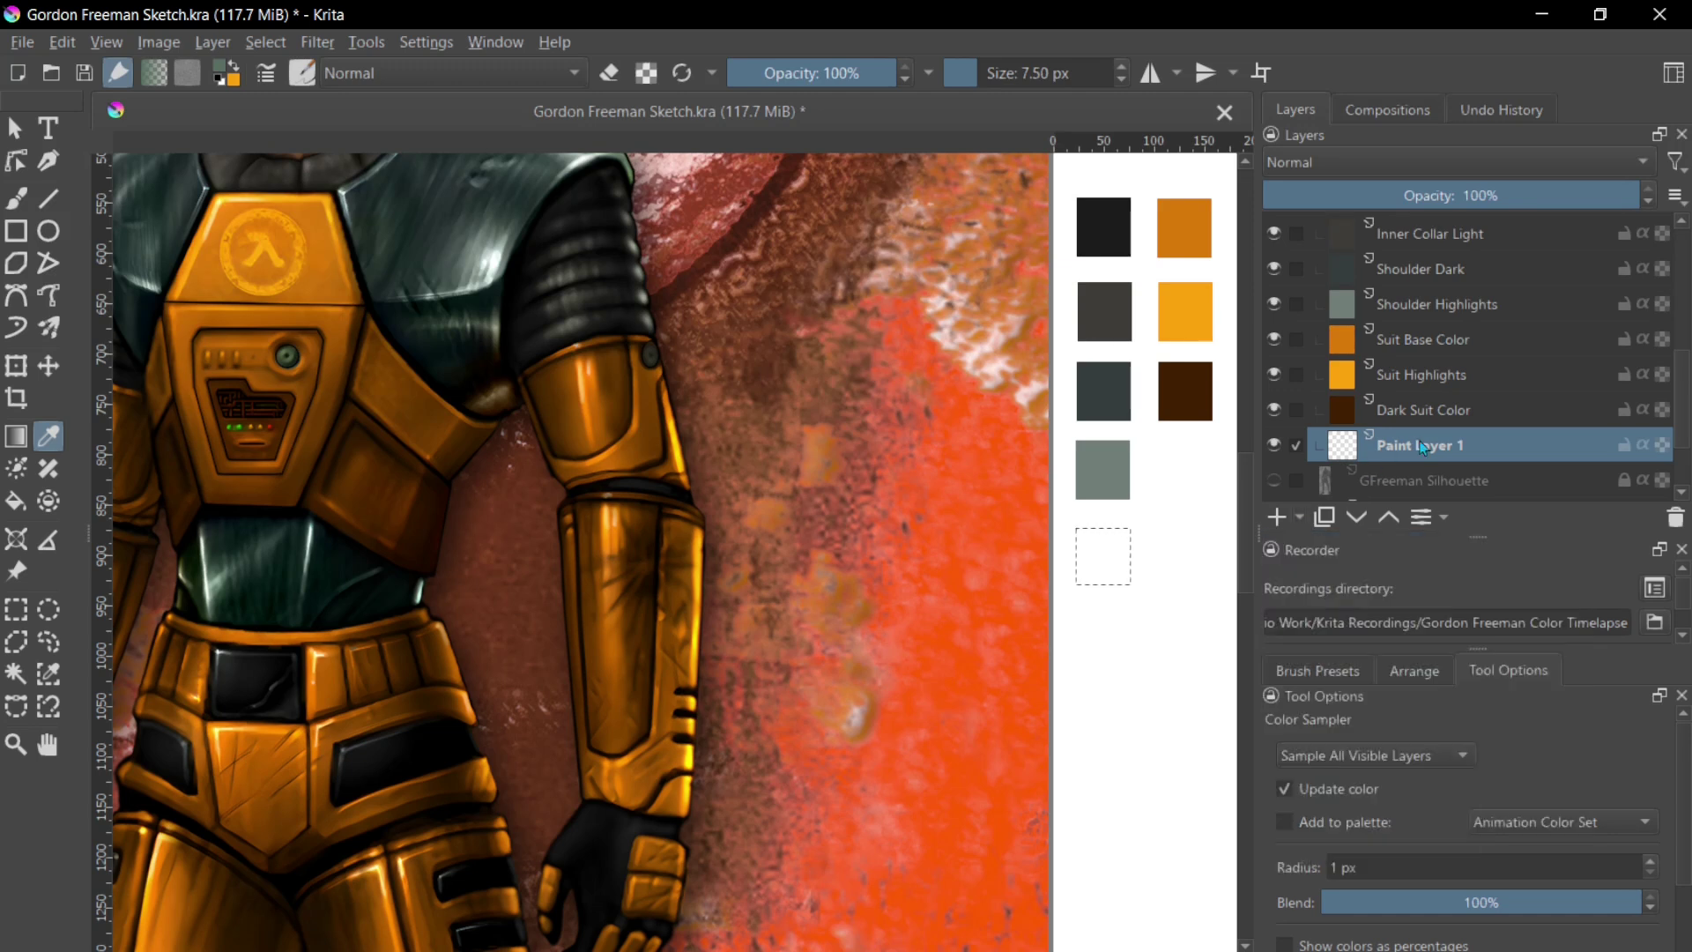
{"action": "left_click", "coordinate": [17, 502]}
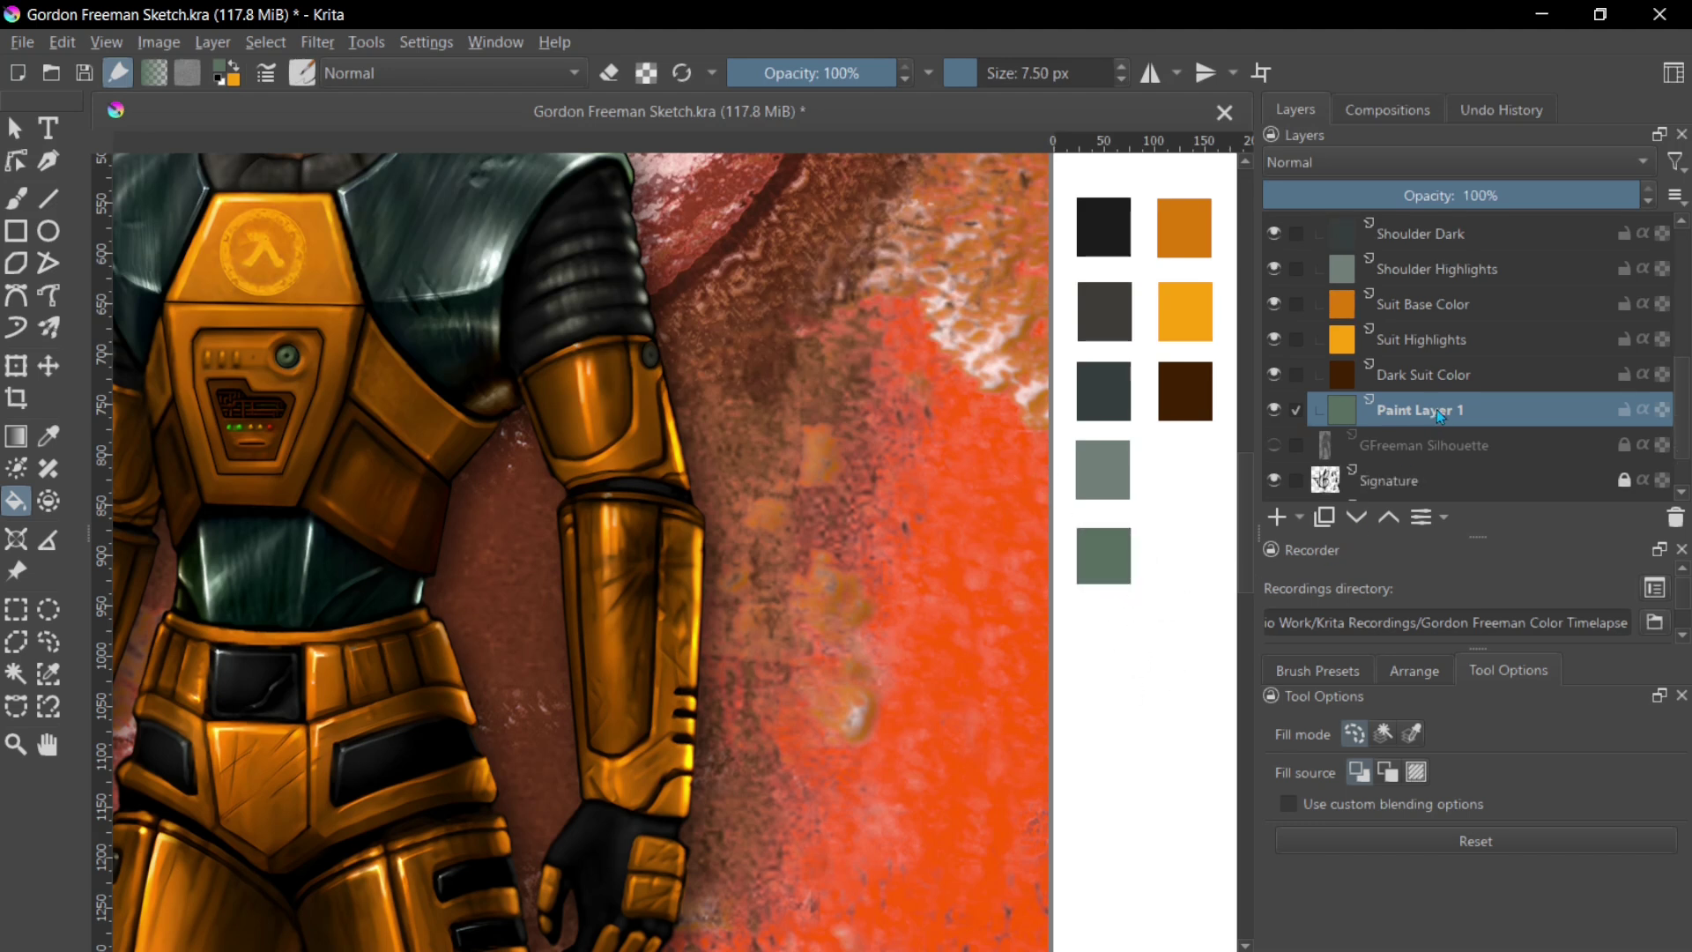
Step: Rename Paint Layer 1 to 'Suit Metal'
{"action": "double_click", "coordinate": [1440, 415]}
{"action": "key", "text": "BackSpace"}
{"action": "type", "text": "Suit Metal"}
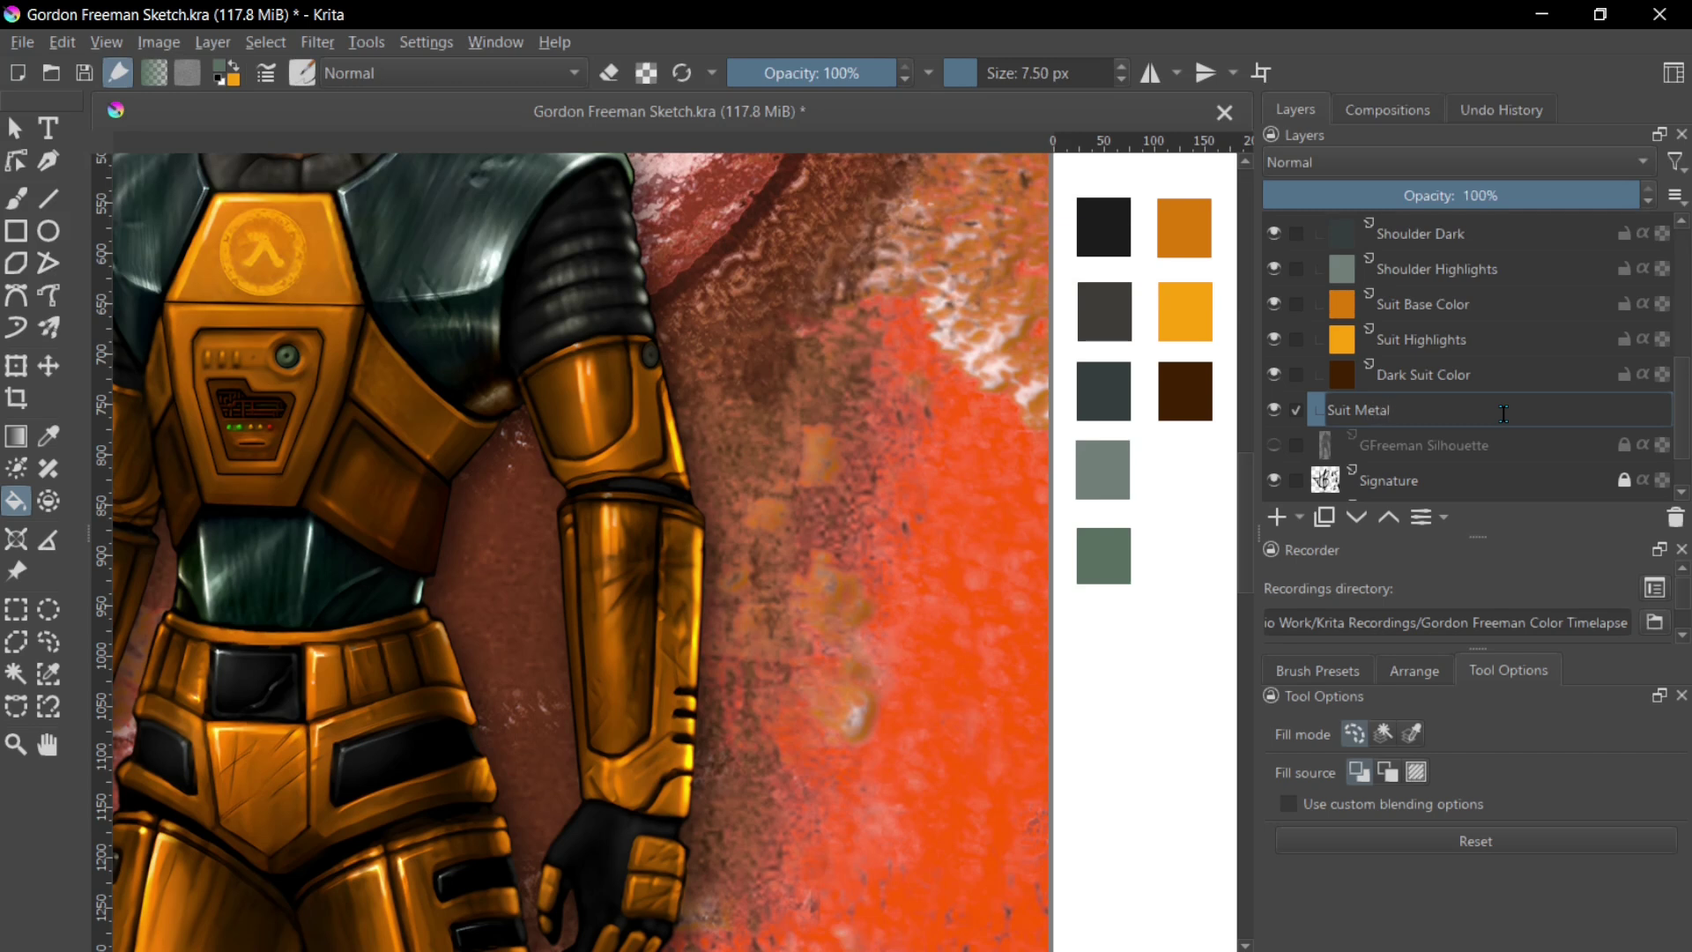
{"action": "key", "text": "Return"}
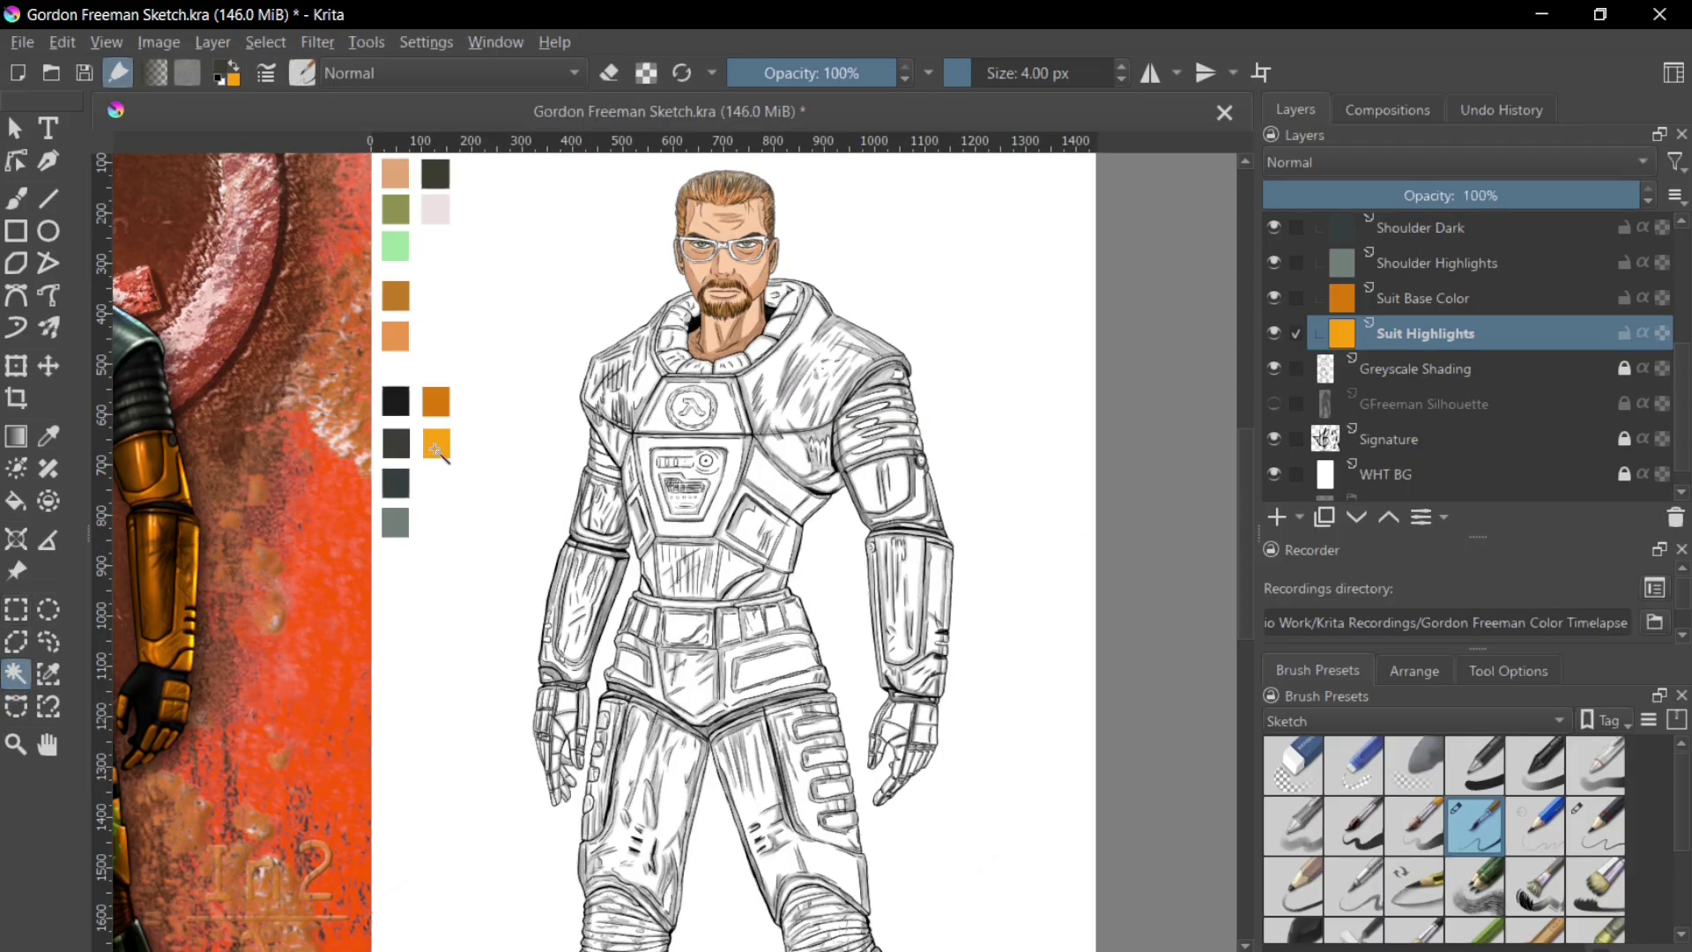
Step: Select the orange highlights swatch and start transforming it
{"action": "left_click", "coordinate": [439, 448]}
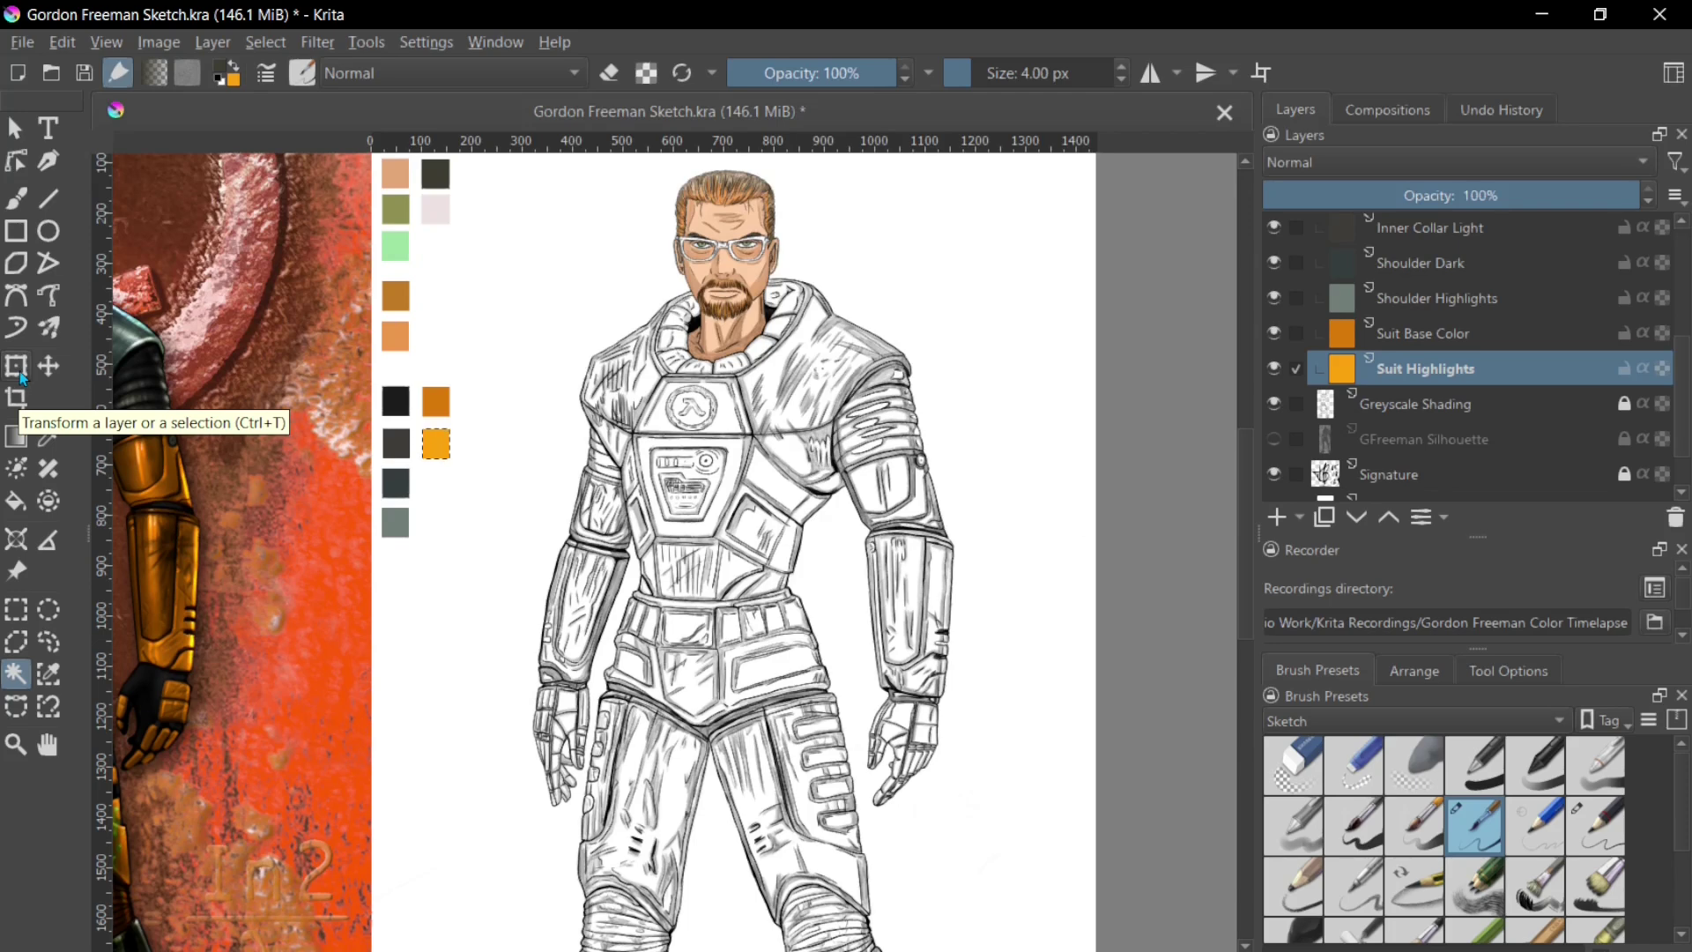
{"action": "left_click", "coordinate": [22, 380]}
{"action": "scroll", "coordinate": [393, 506], "scroll_direction": "up", "scroll_amount": 1, "text": "ctrl"}
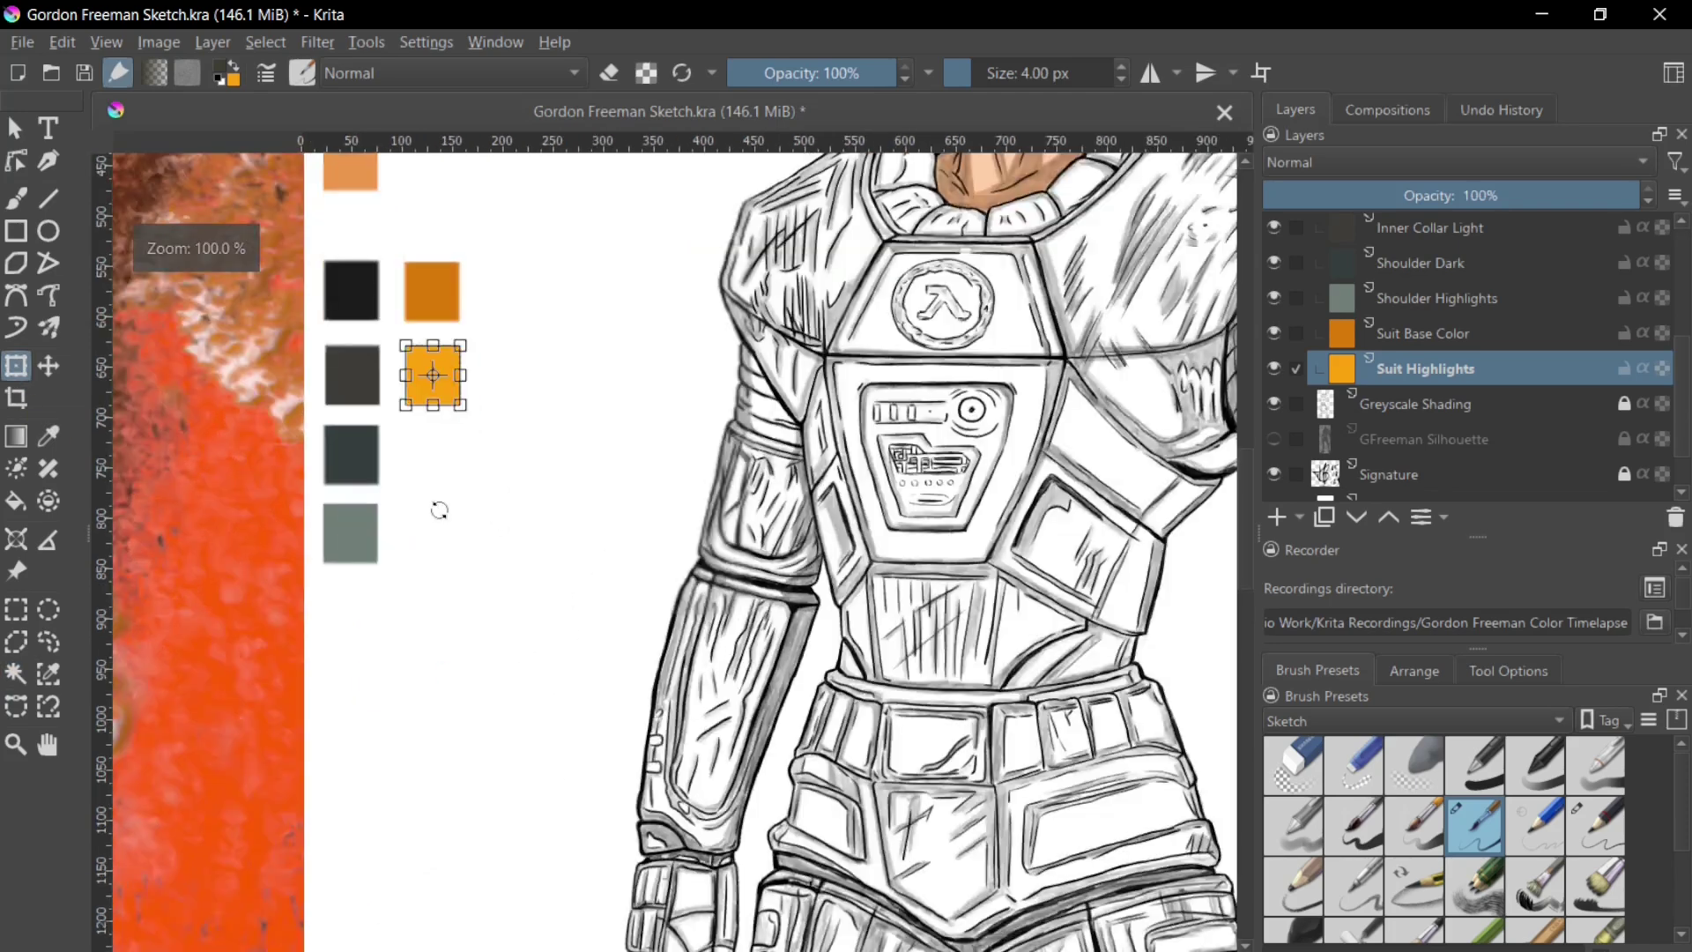
{"action": "scroll", "coordinate": [438, 503], "scroll_direction": "up", "scroll_amount": 1, "text": "ctrl"}
{"action": "scroll", "coordinate": [435, 480], "scroll_direction": "up", "scroll_amount": 2, "text": "ctrl"}
{"action": "left_click_drag", "start_coordinate": [443, 579], "coordinate": [439, 602]}
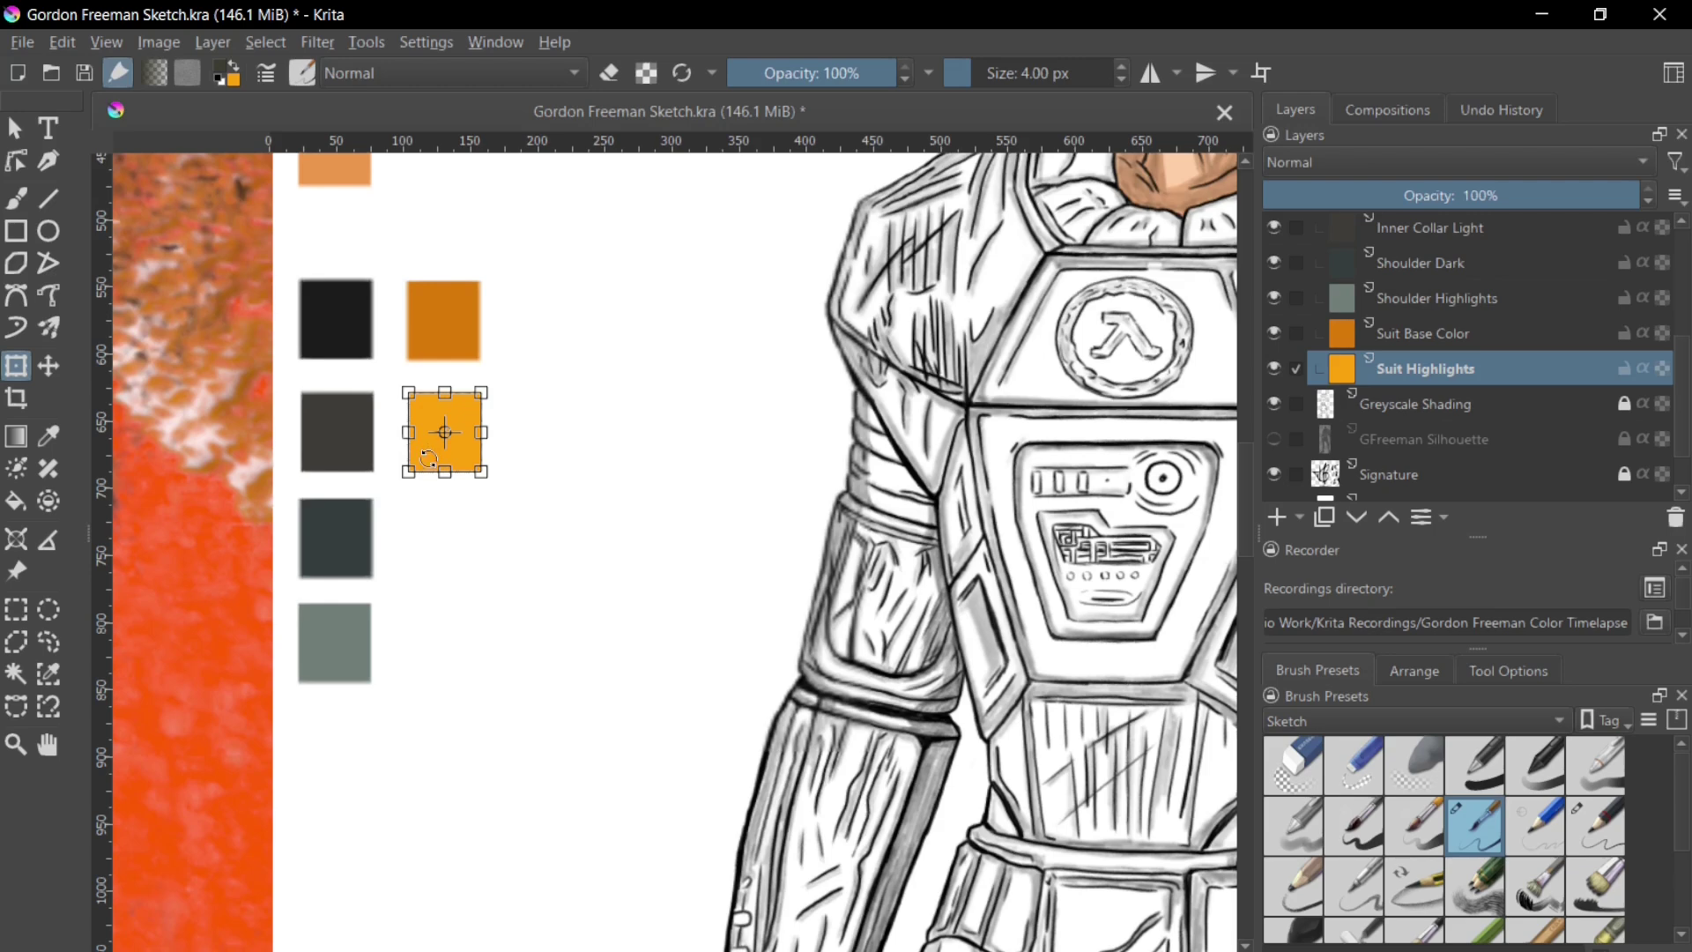
Step: Duplicate the orange swatch onto a new layer and move the copy below the original
{"action": "key", "text": "ctrl+j"}
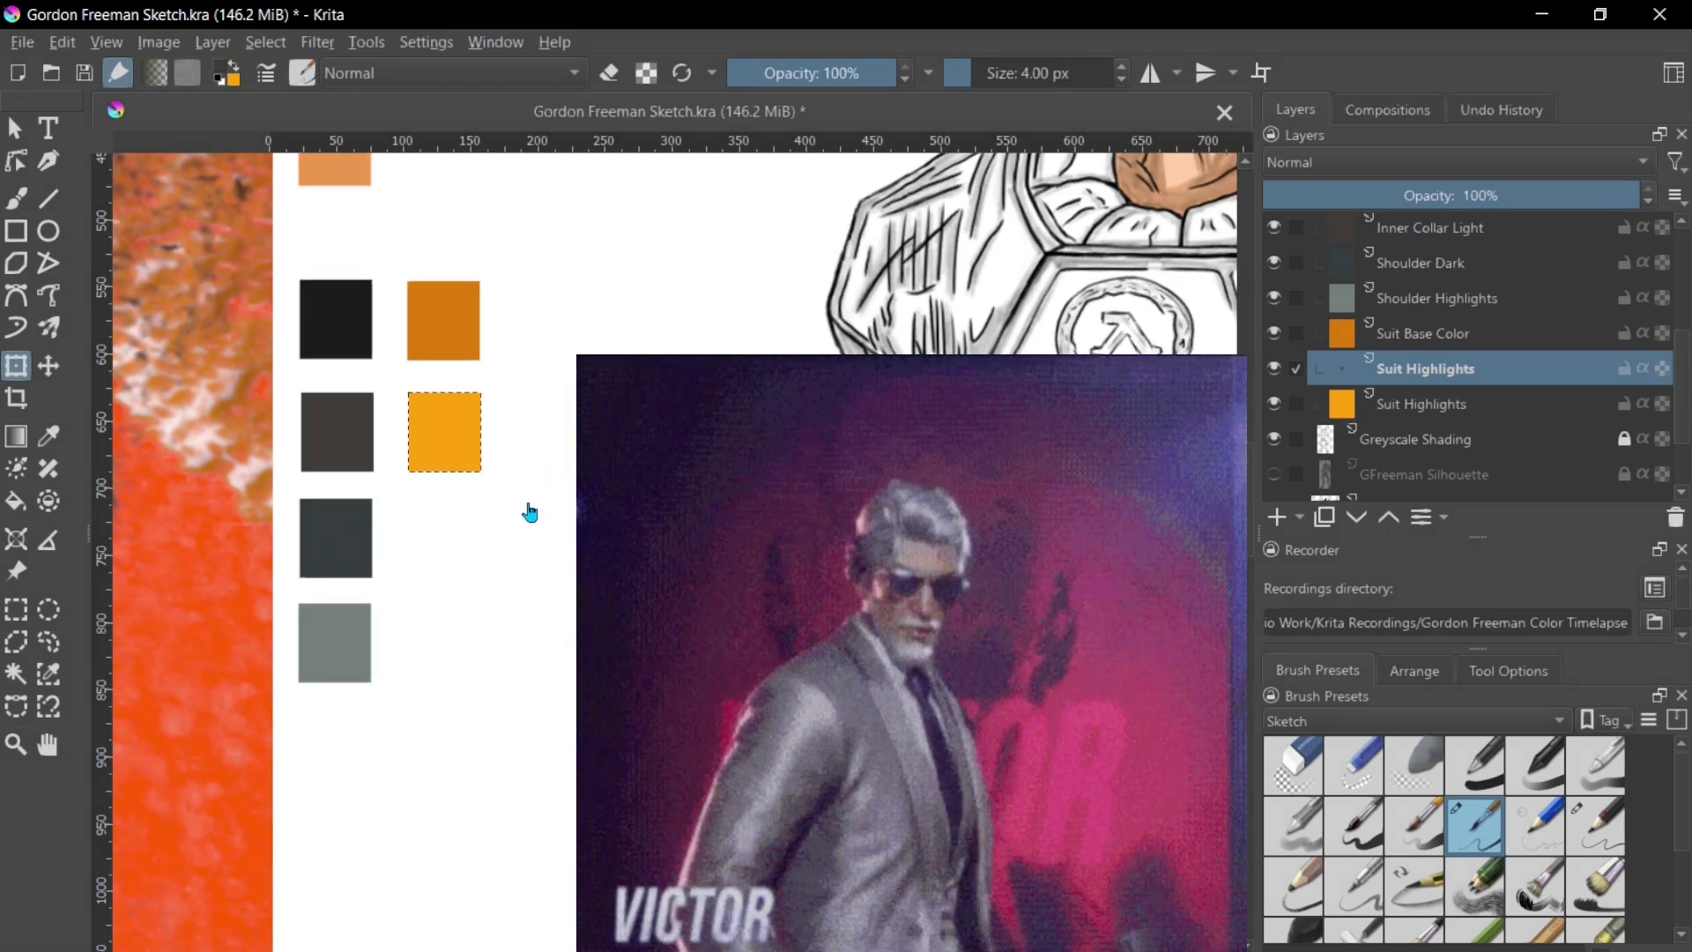
{"action": "key", "text": "ctrl+t"}
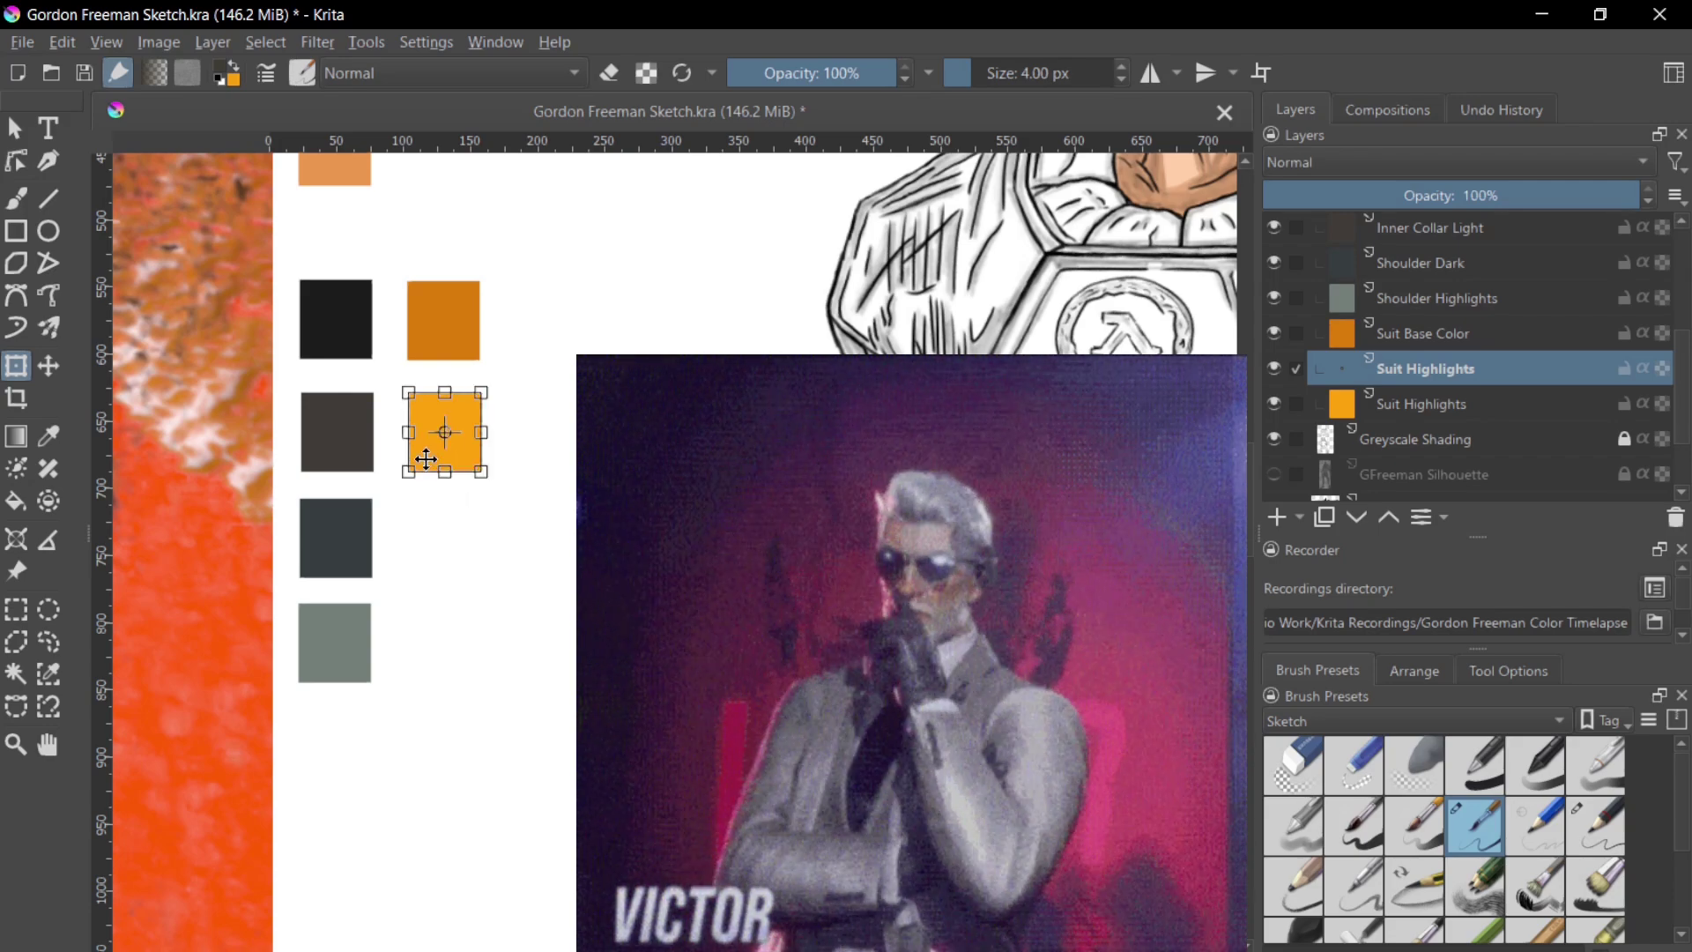
{"action": "key", "text": "Return"}
{"action": "left_click_drag", "start_coordinate": [428, 468], "coordinate": [428, 561]}
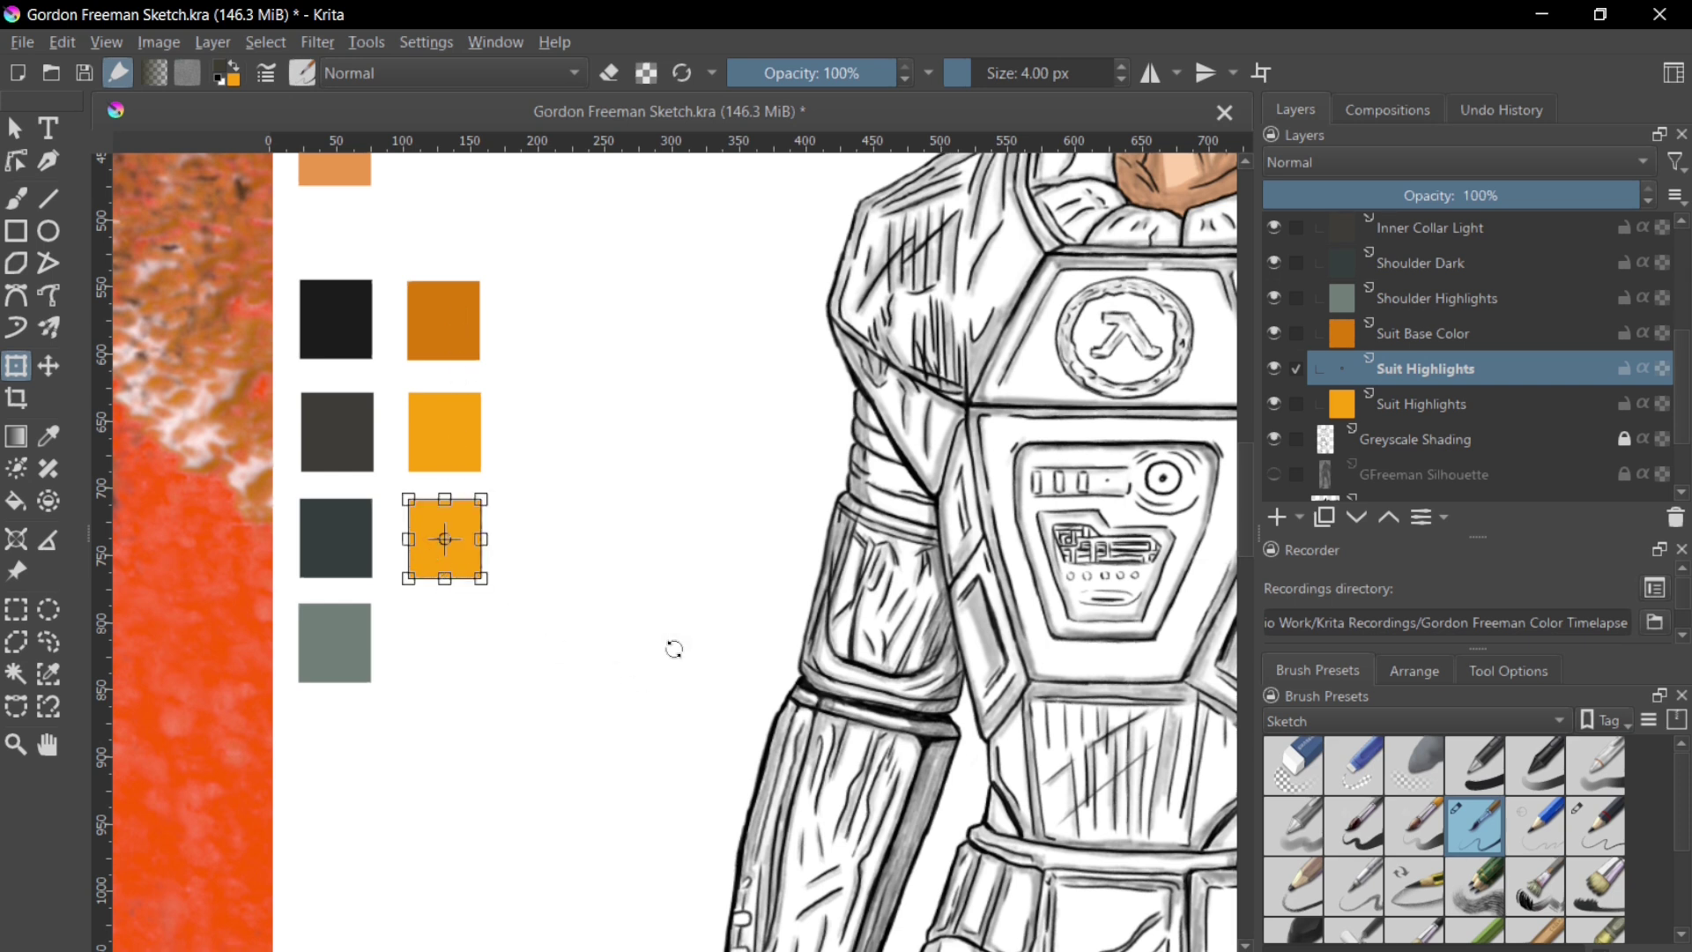
{"action": "left_click", "coordinate": [1473, 403]}
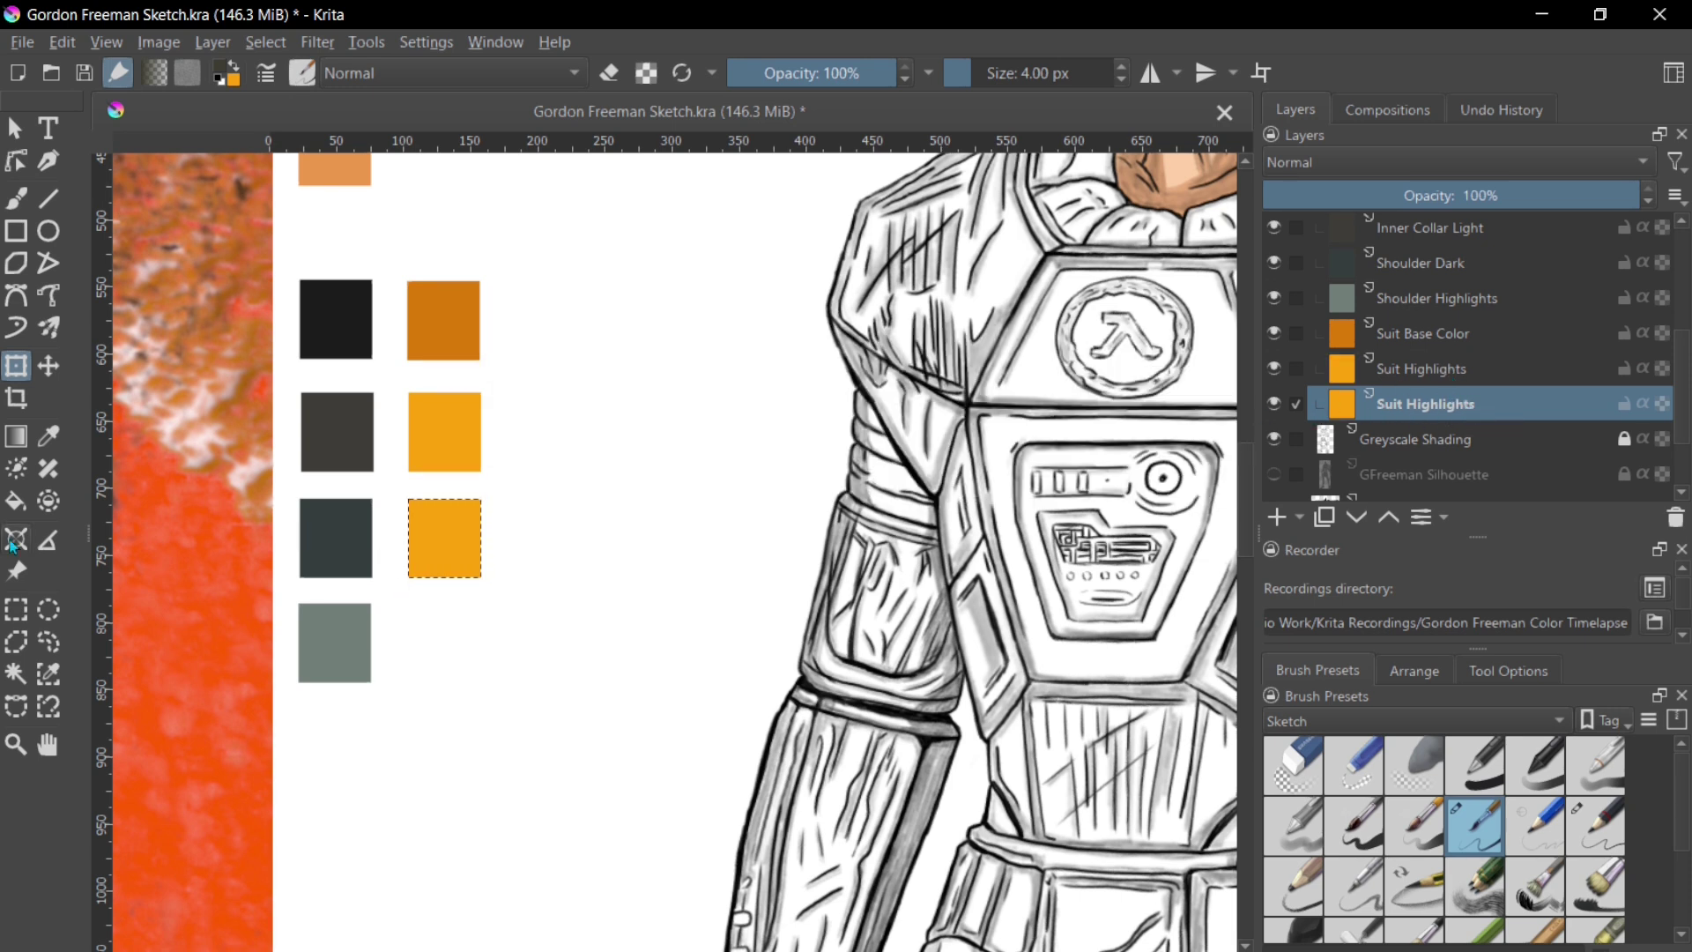
{"action": "left_click", "coordinate": [16, 503]}
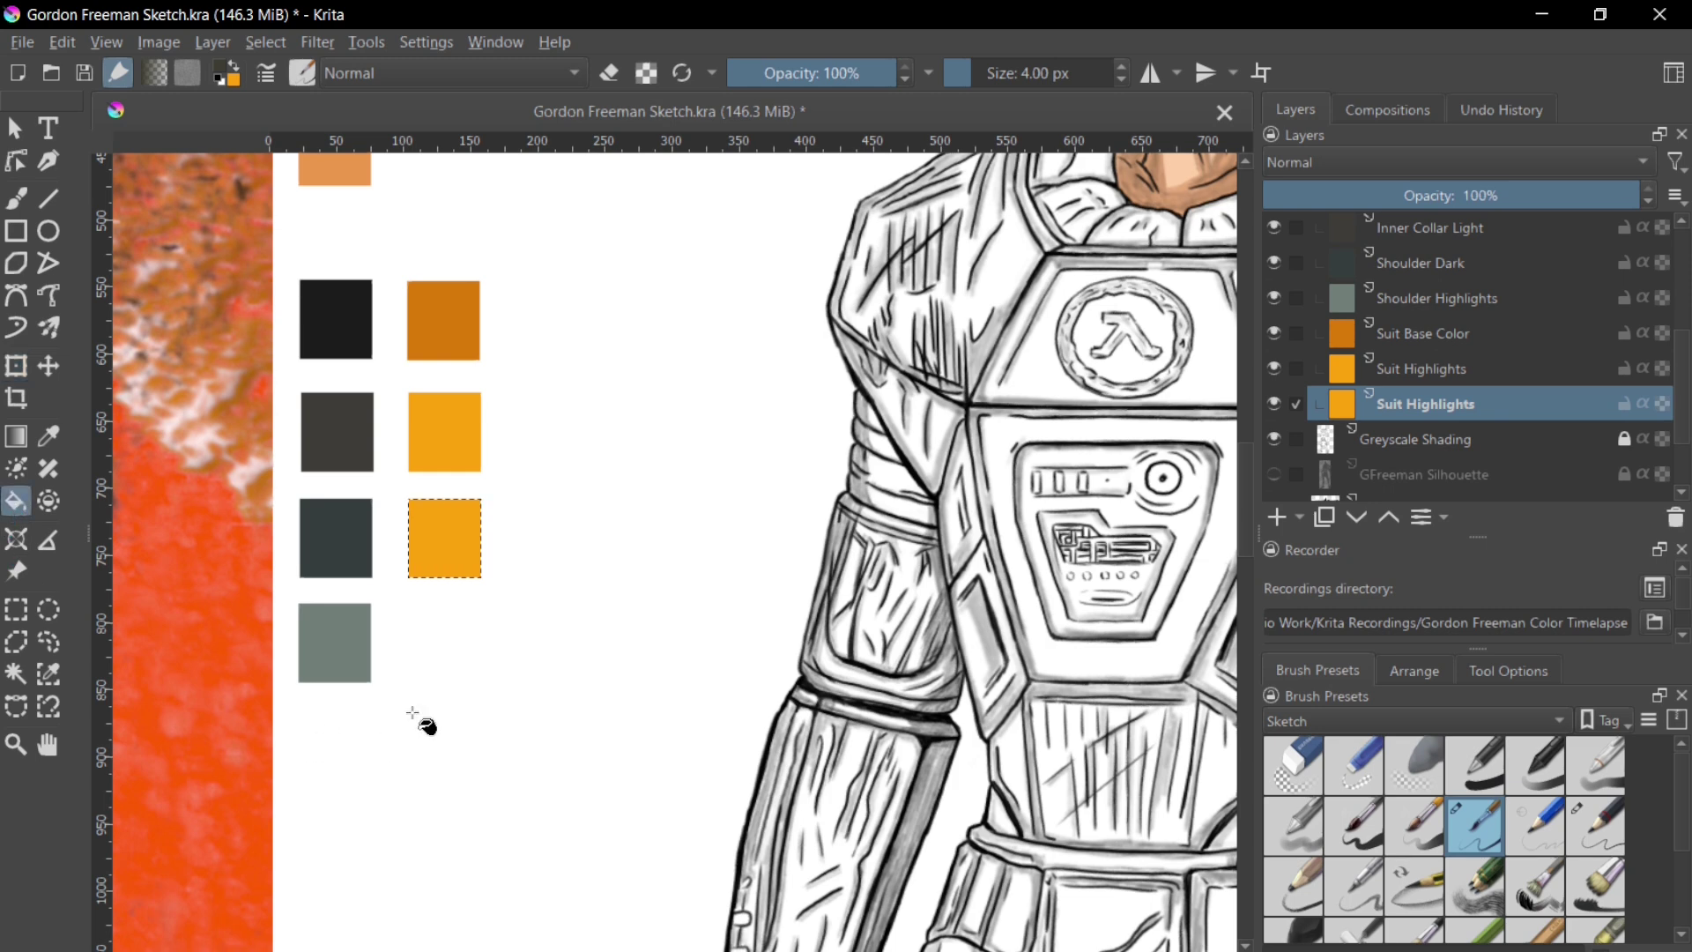
{"action": "mouse_move", "coordinate": [423, 718]}
{"action": "left_mouse_down"}
{"action": "mouse_move", "coordinate": [557, 668]}
{"action": "mouse_move", "coordinate": [451, 555]}
{"action": "left_mouse_up"}
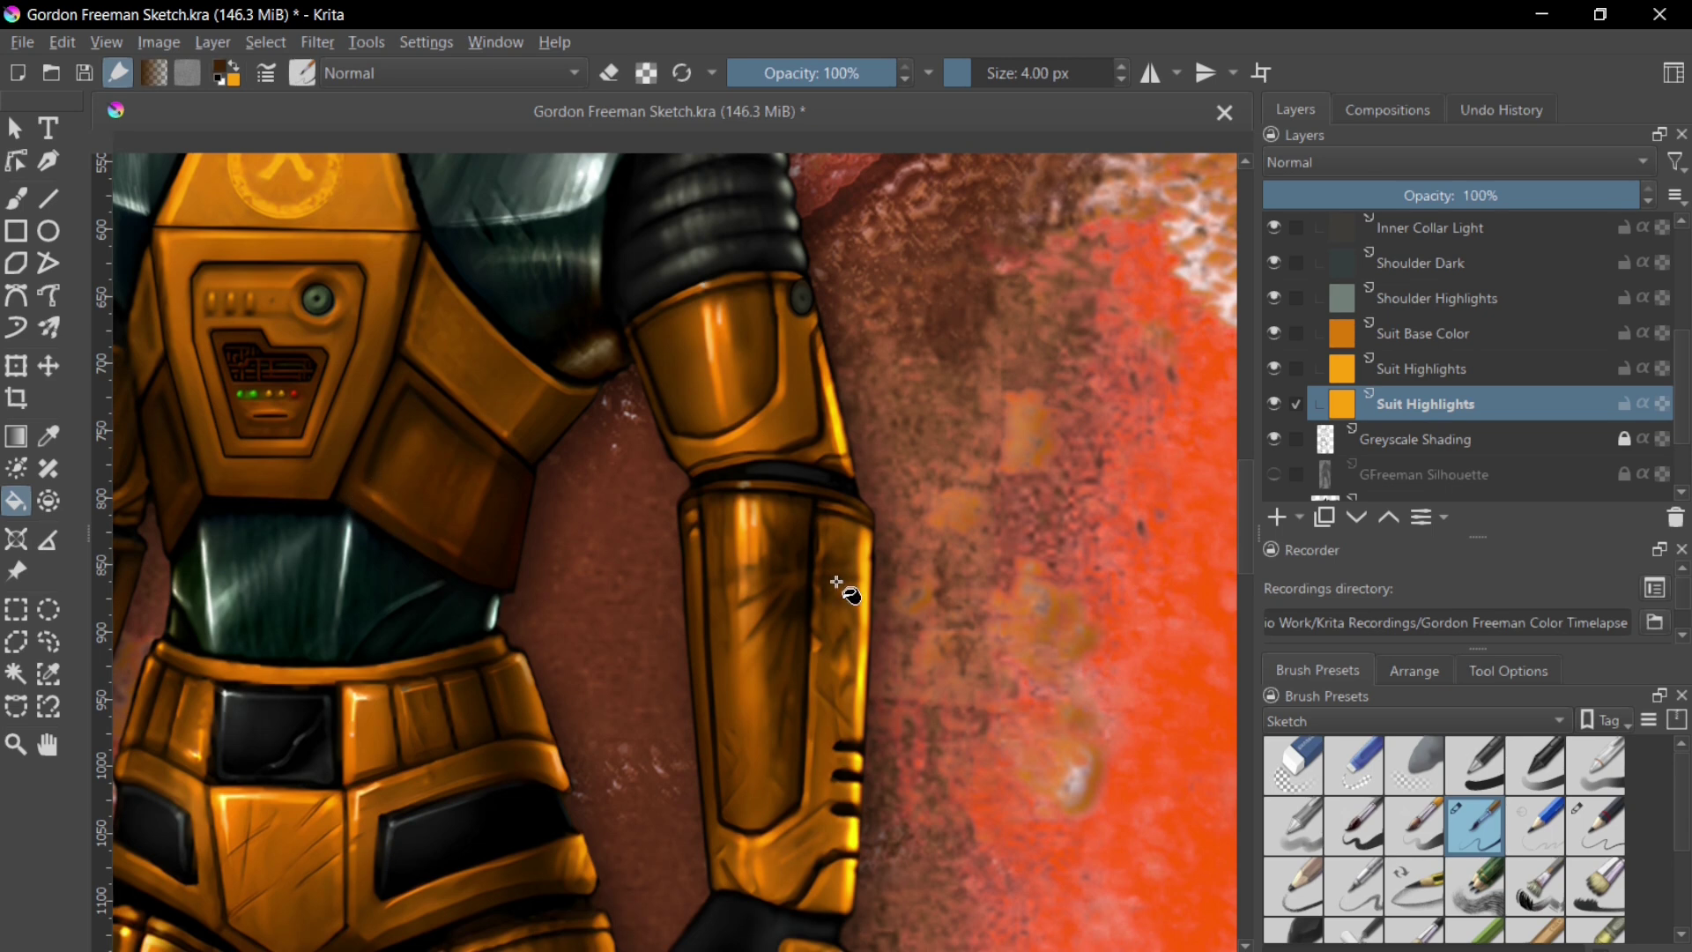
{"action": "mouse_move", "coordinate": [838, 586]}
{"action": "left_mouse_down"}
{"action": "mouse_move", "coordinate": [546, 574]}
{"action": "mouse_move", "coordinate": [485, 700]}
{"action": "left_mouse_up"}
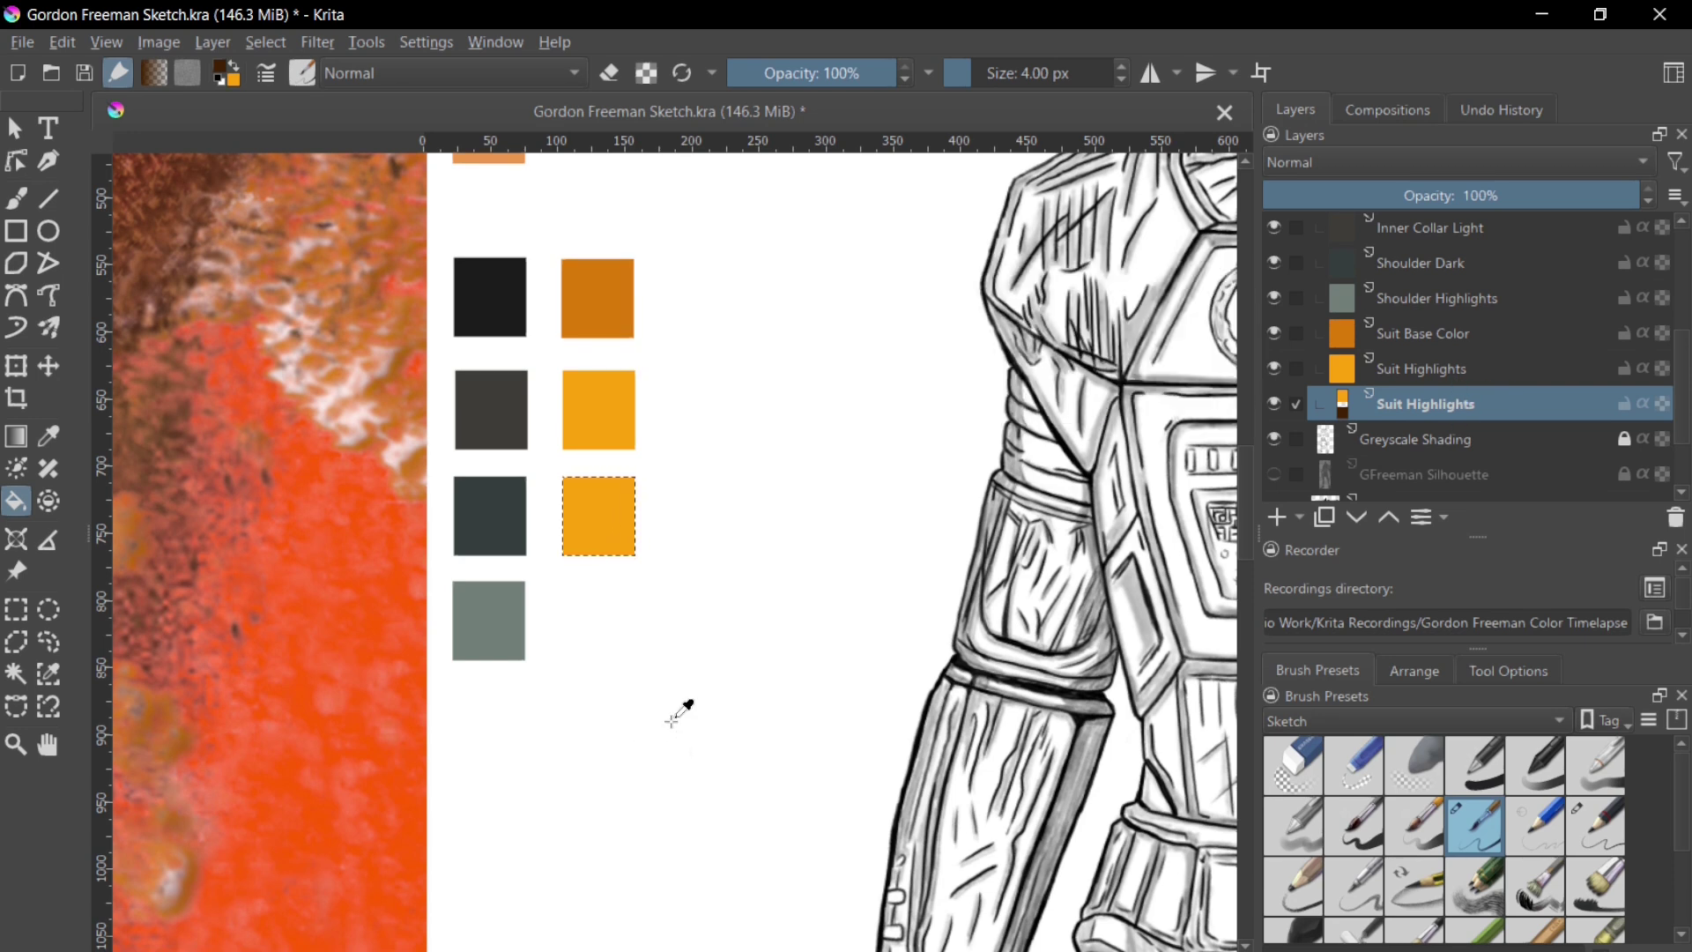
Step: Move the dark-brown swatch layer down, rename it 'Dark Suit Color', and clear the selection
{"action": "left_click", "coordinate": [1438, 372]}
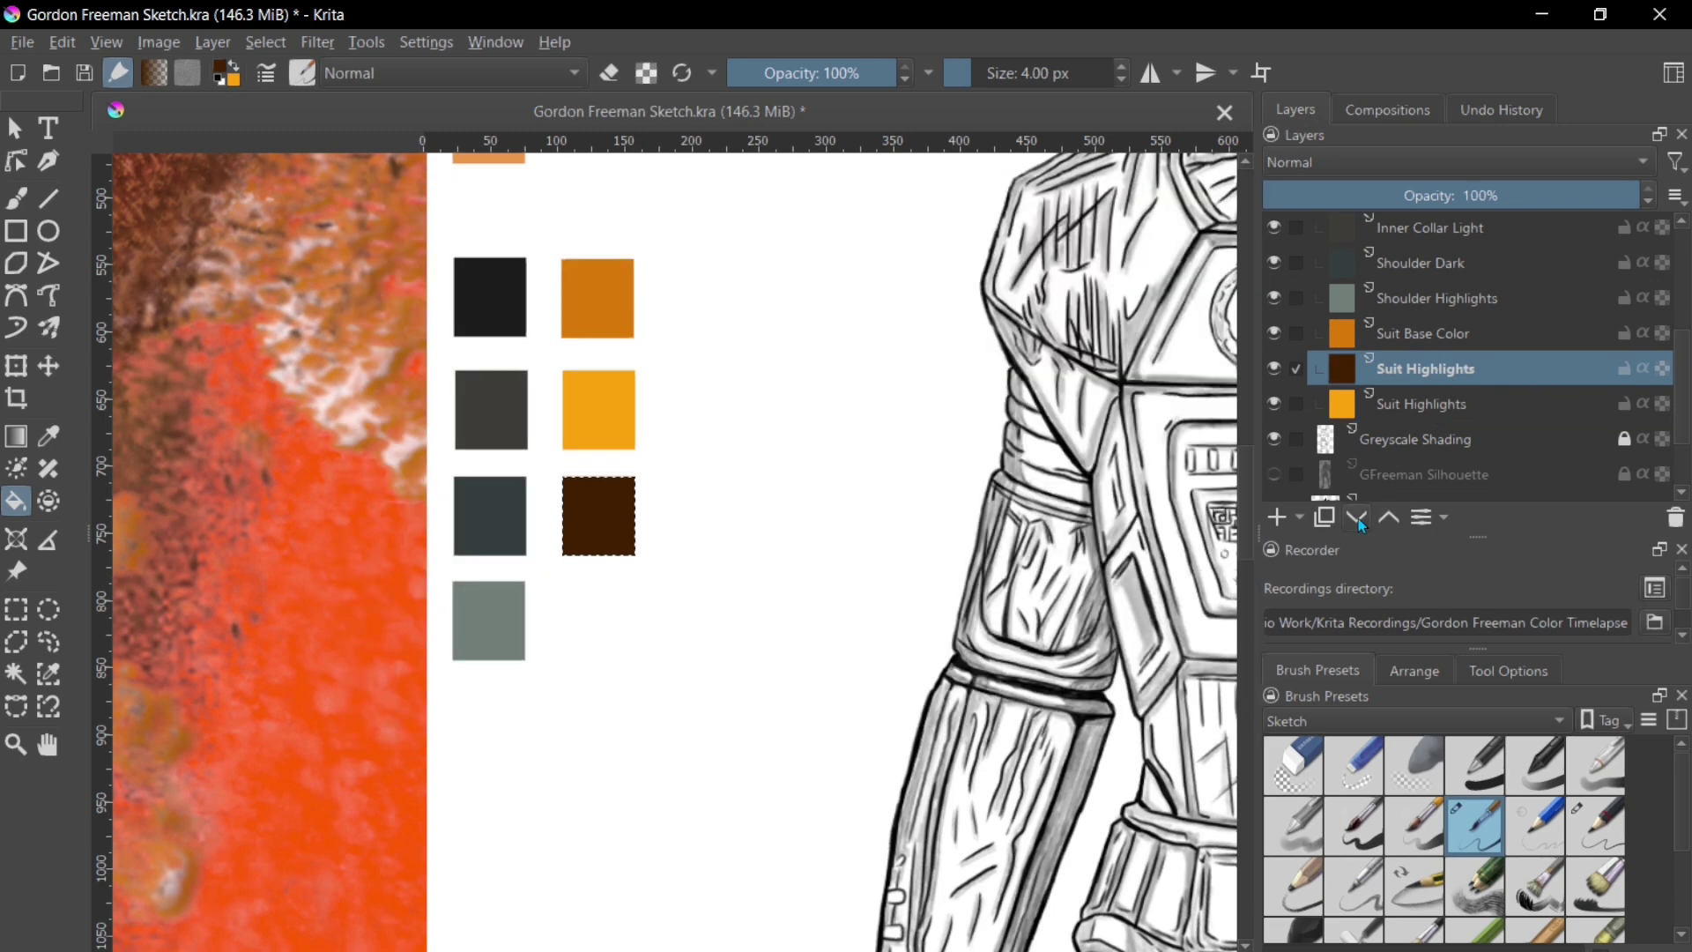
{"action": "left_click", "coordinate": [1358, 519]}
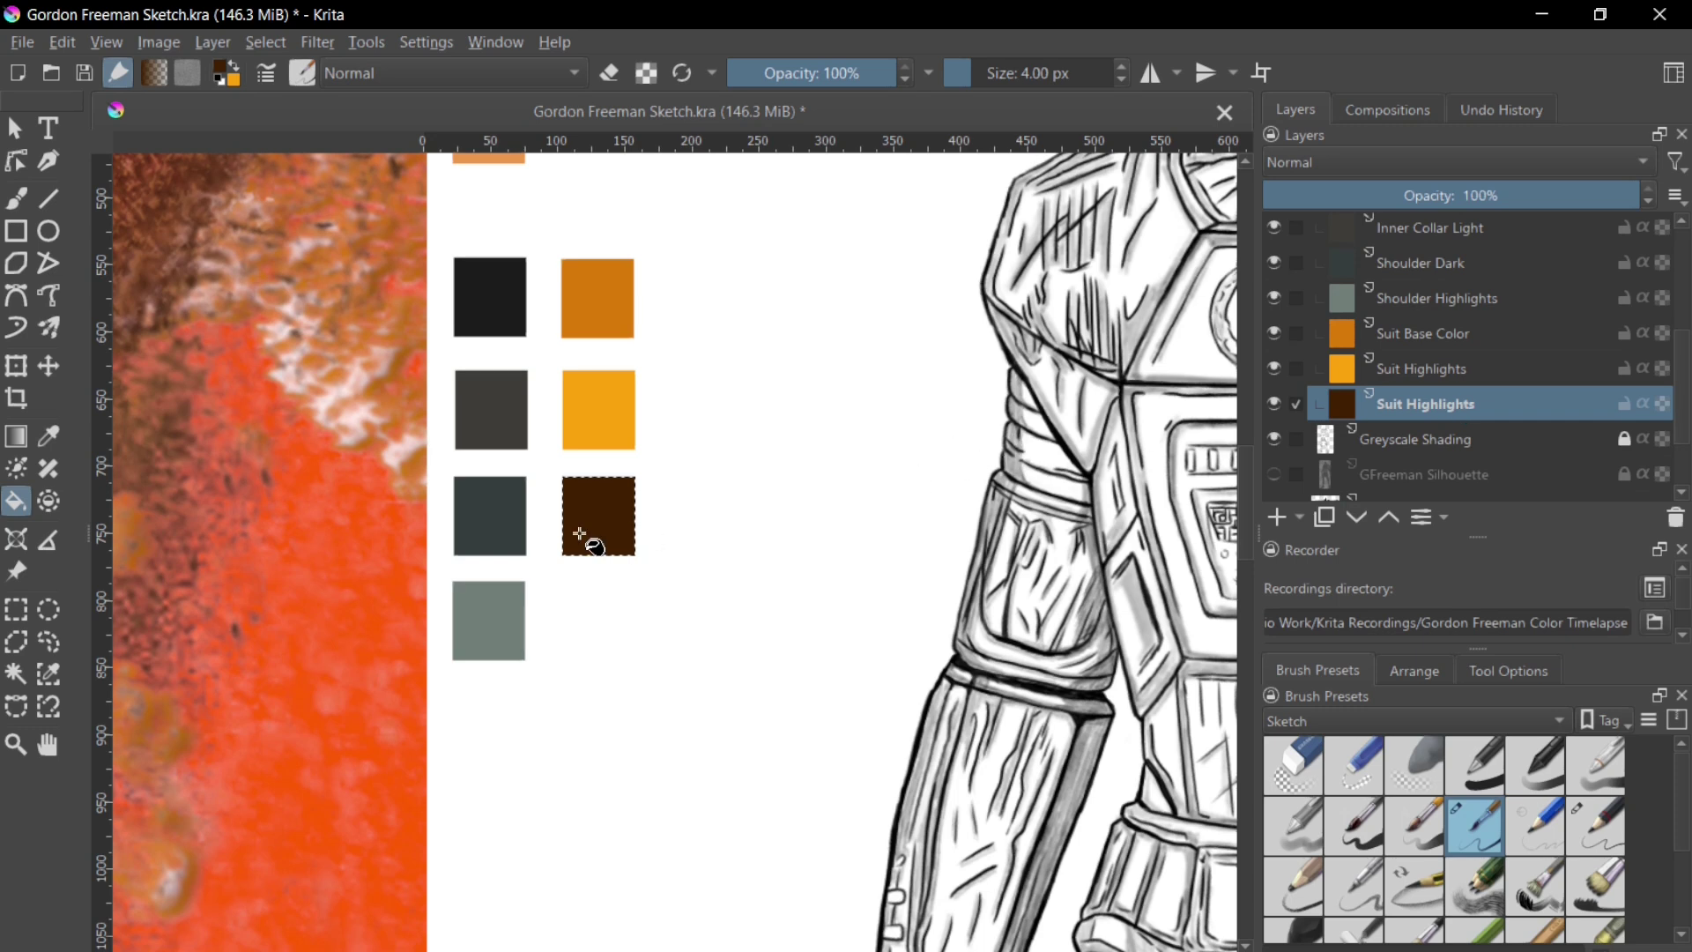
{"action": "double_click", "coordinate": [1426, 404]}
{"action": "type", "text": "D"}
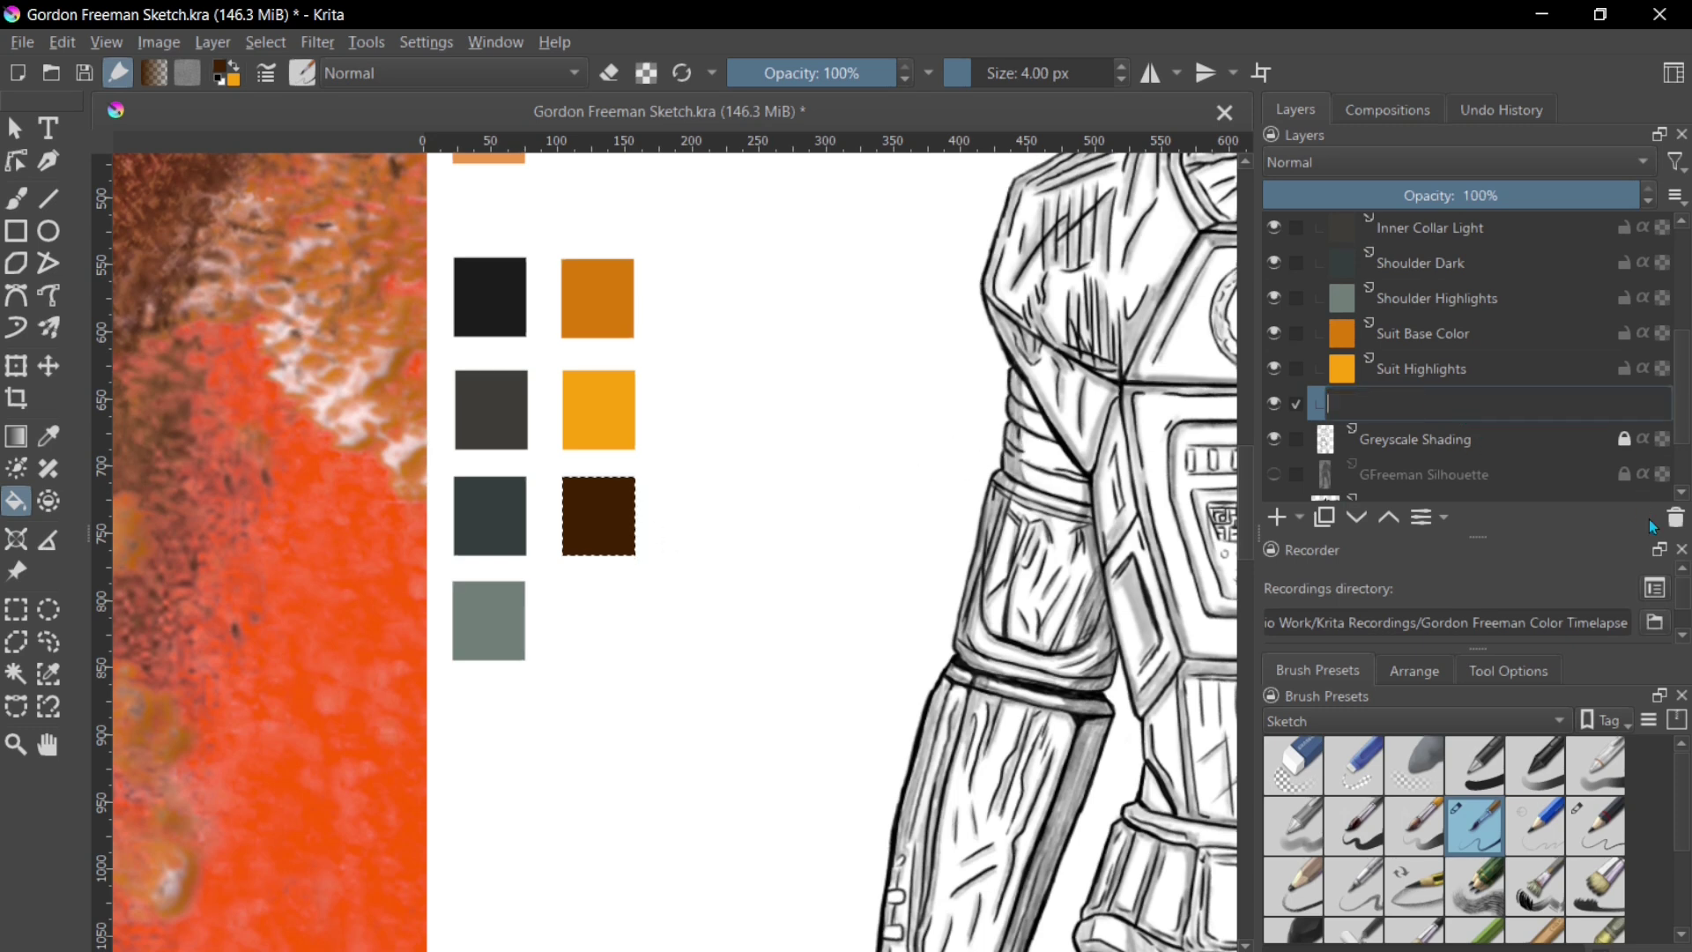
{"action": "type", "text": "ark Sui"}
{"action": "type", "text": "t Color"}
{"action": "key", "text": "Return"}
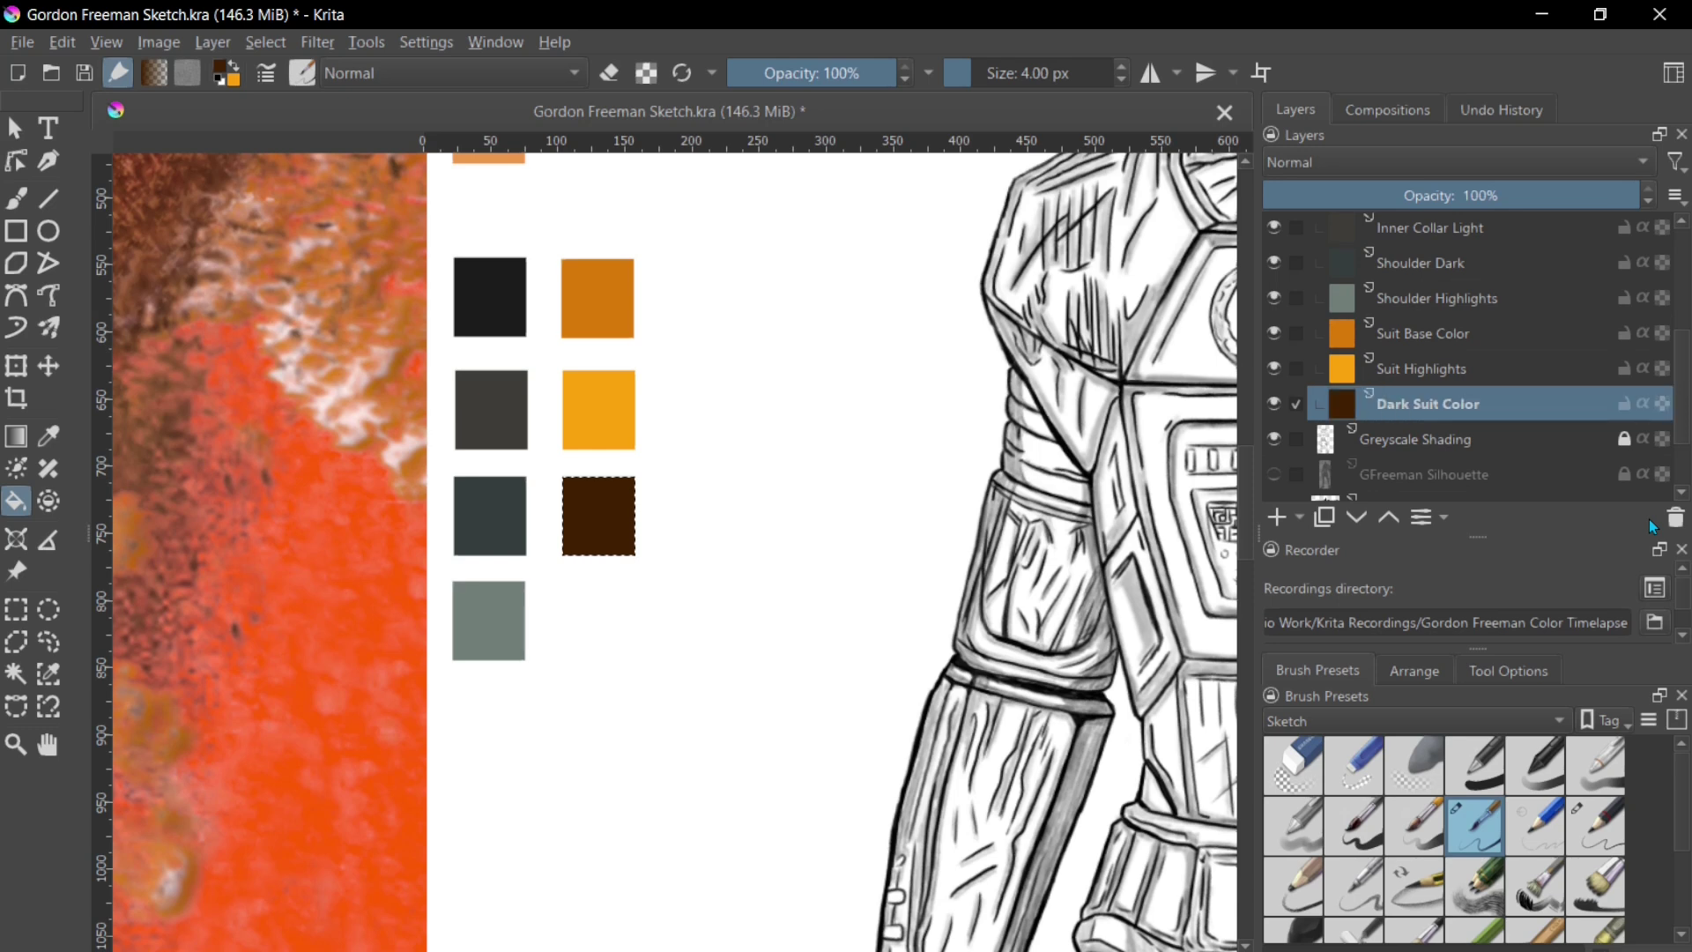
{"action": "key", "text": "ctrl+shift+a"}
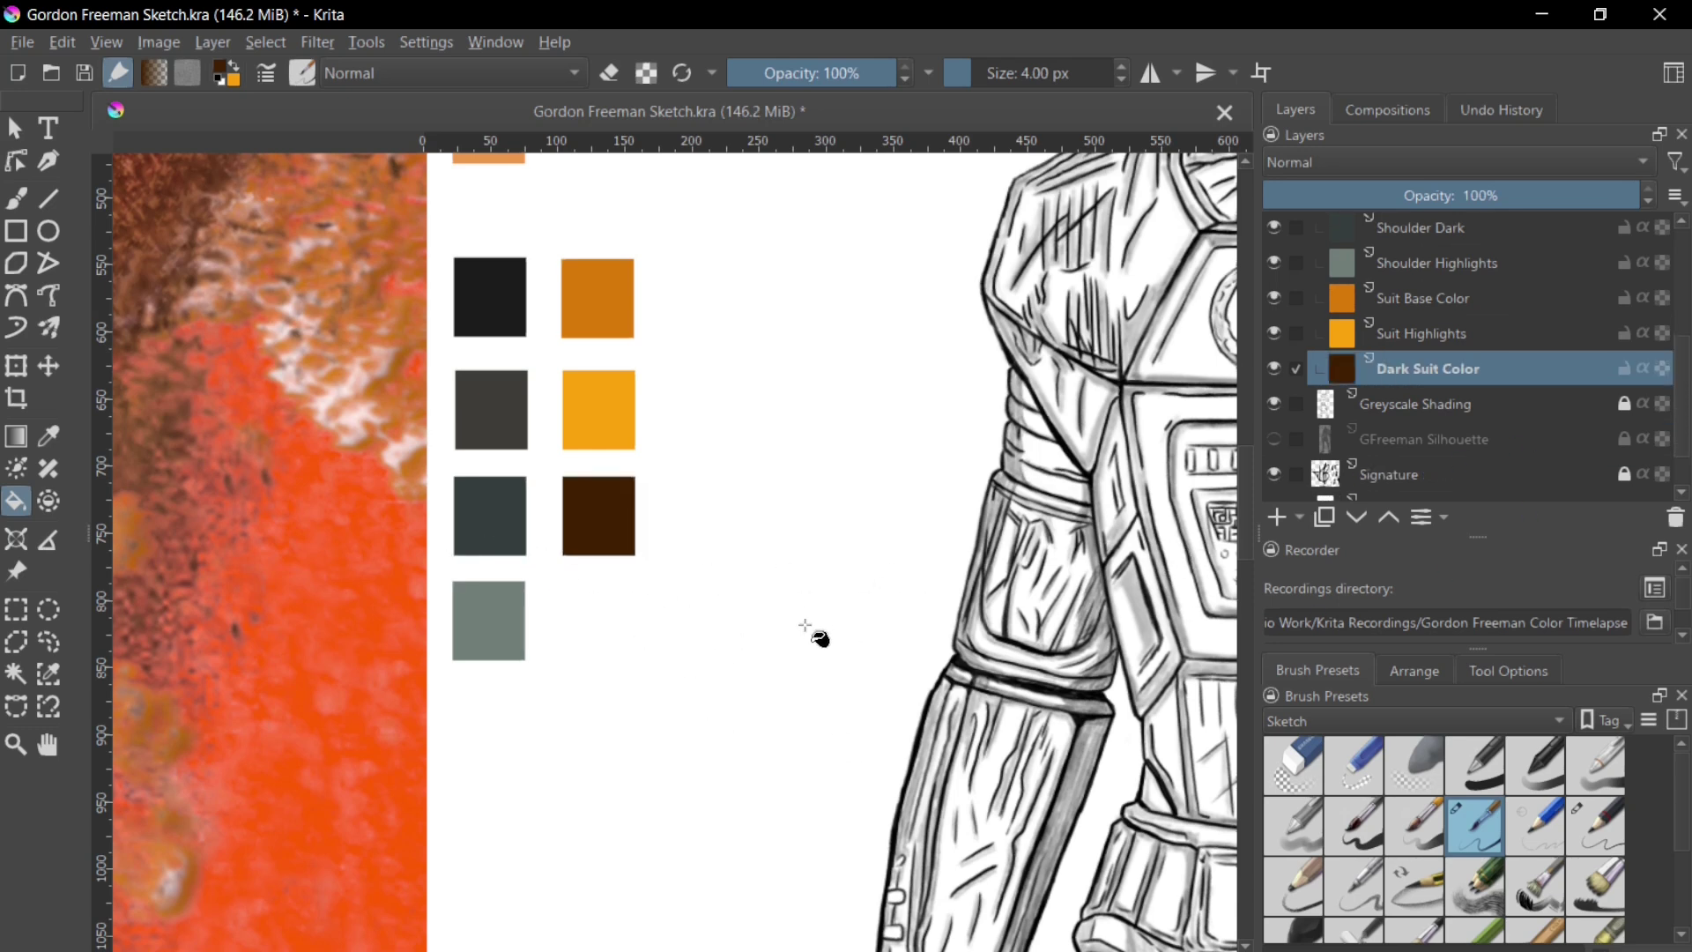
{"action": "scroll", "coordinate": [1686, 379], "scroll_direction": "up", "scroll_amount": 2}
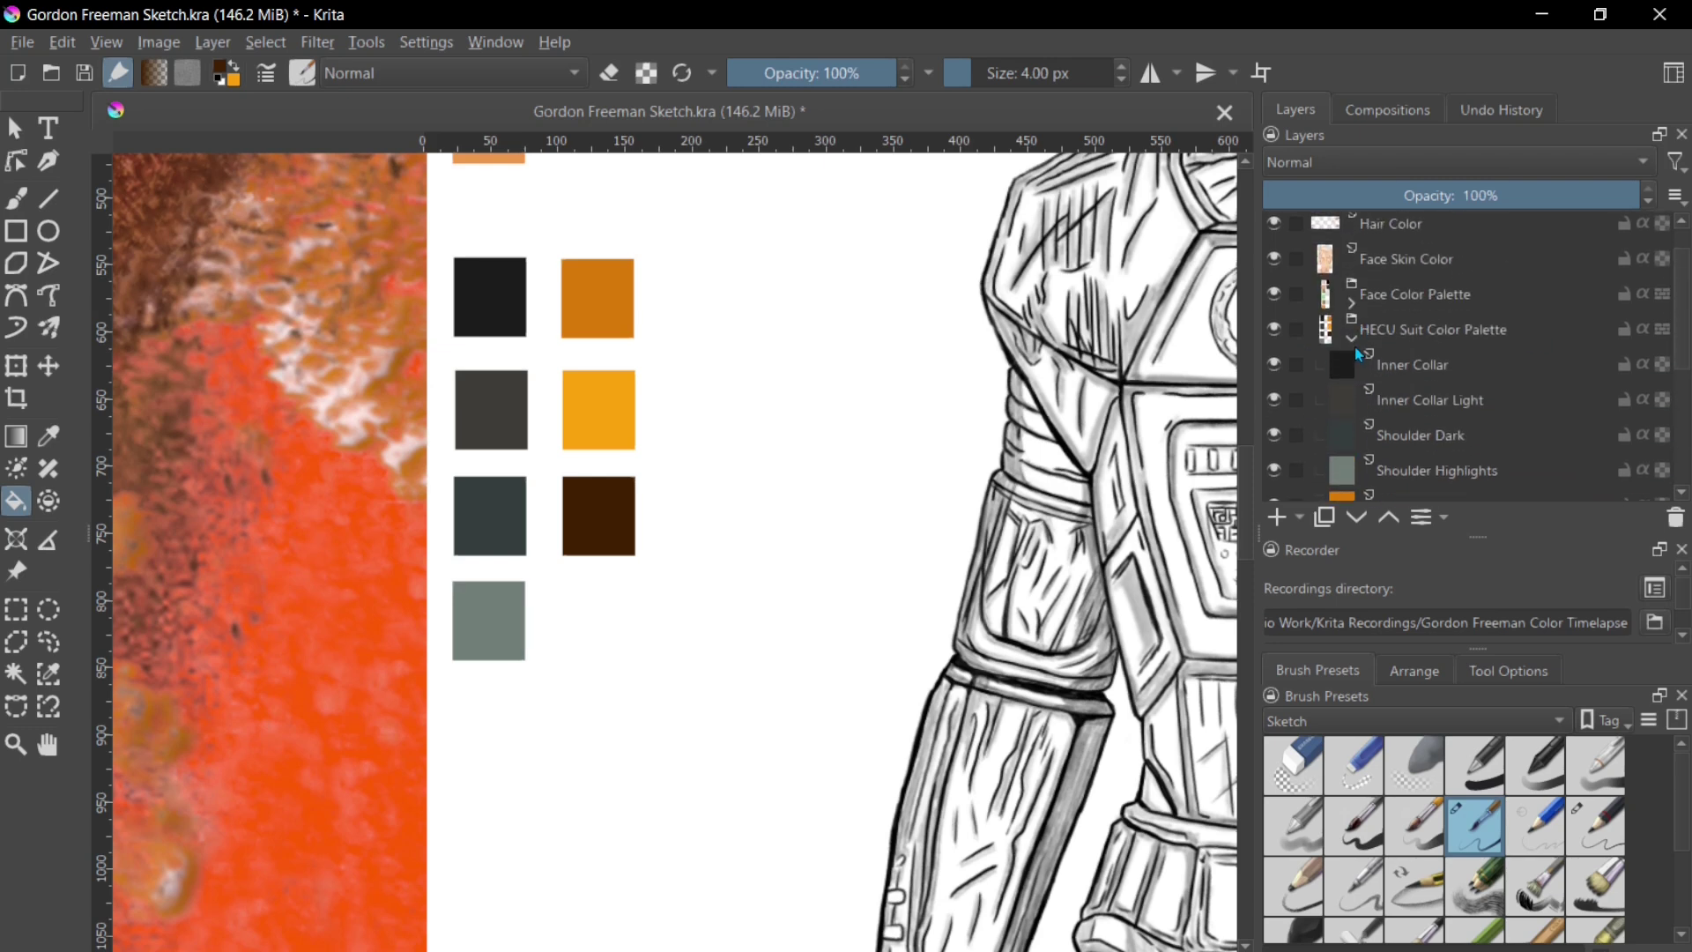
{"action": "left_click", "coordinate": [1276, 331]}
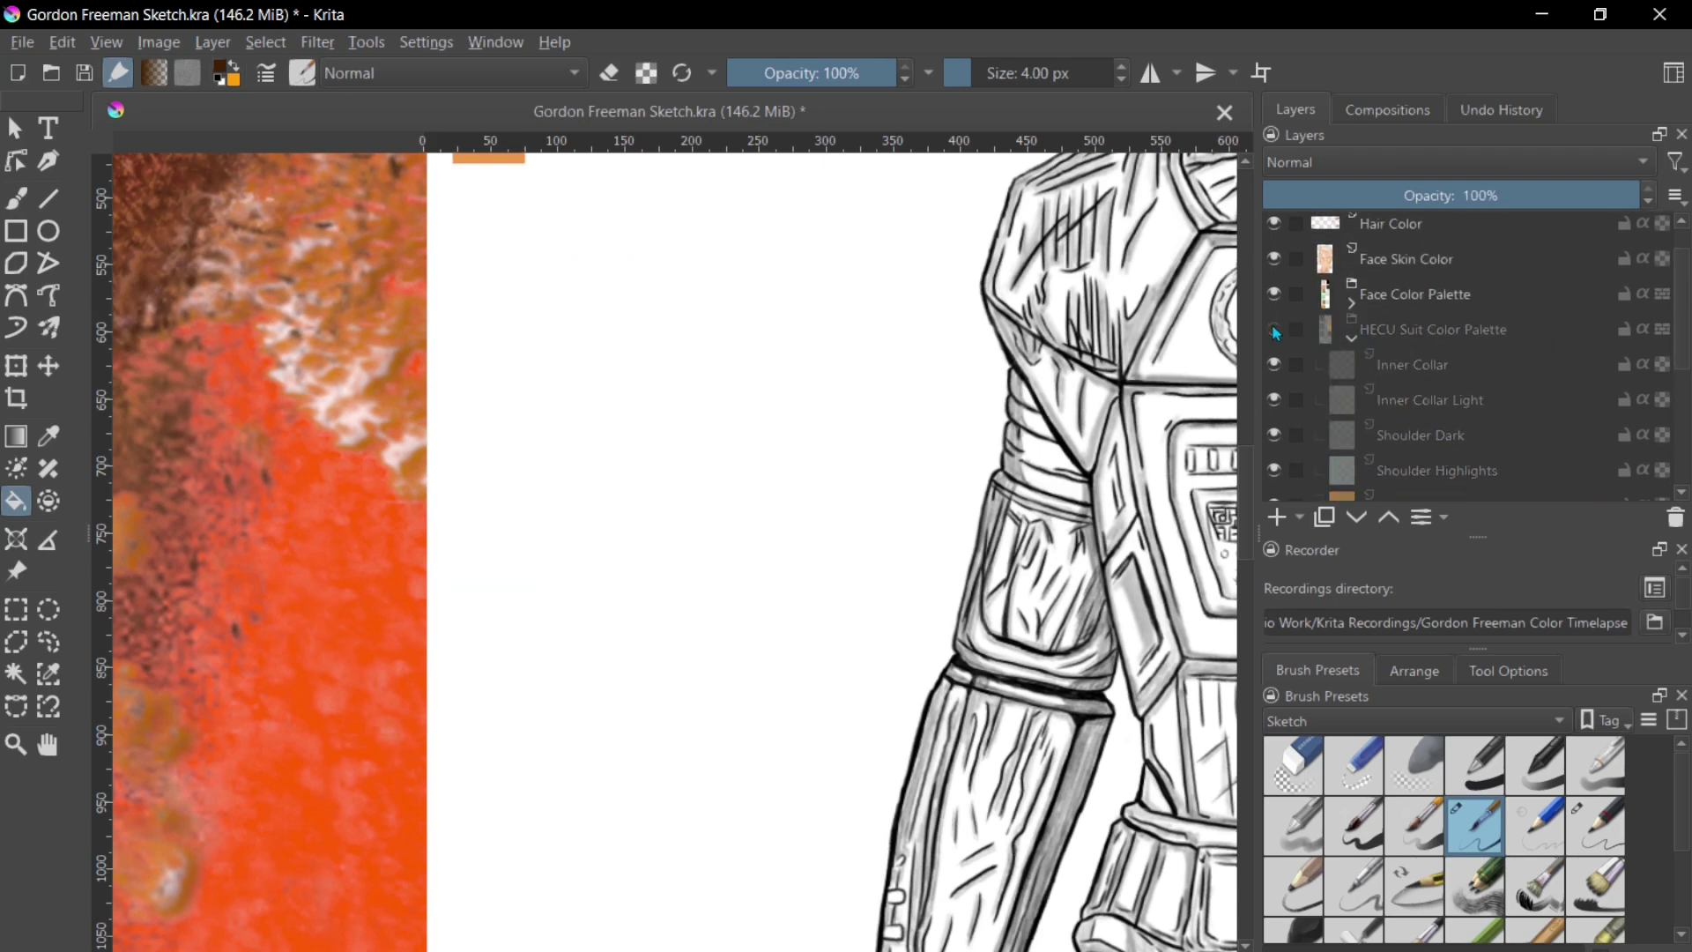
{"action": "left_click", "coordinate": [1276, 331]}
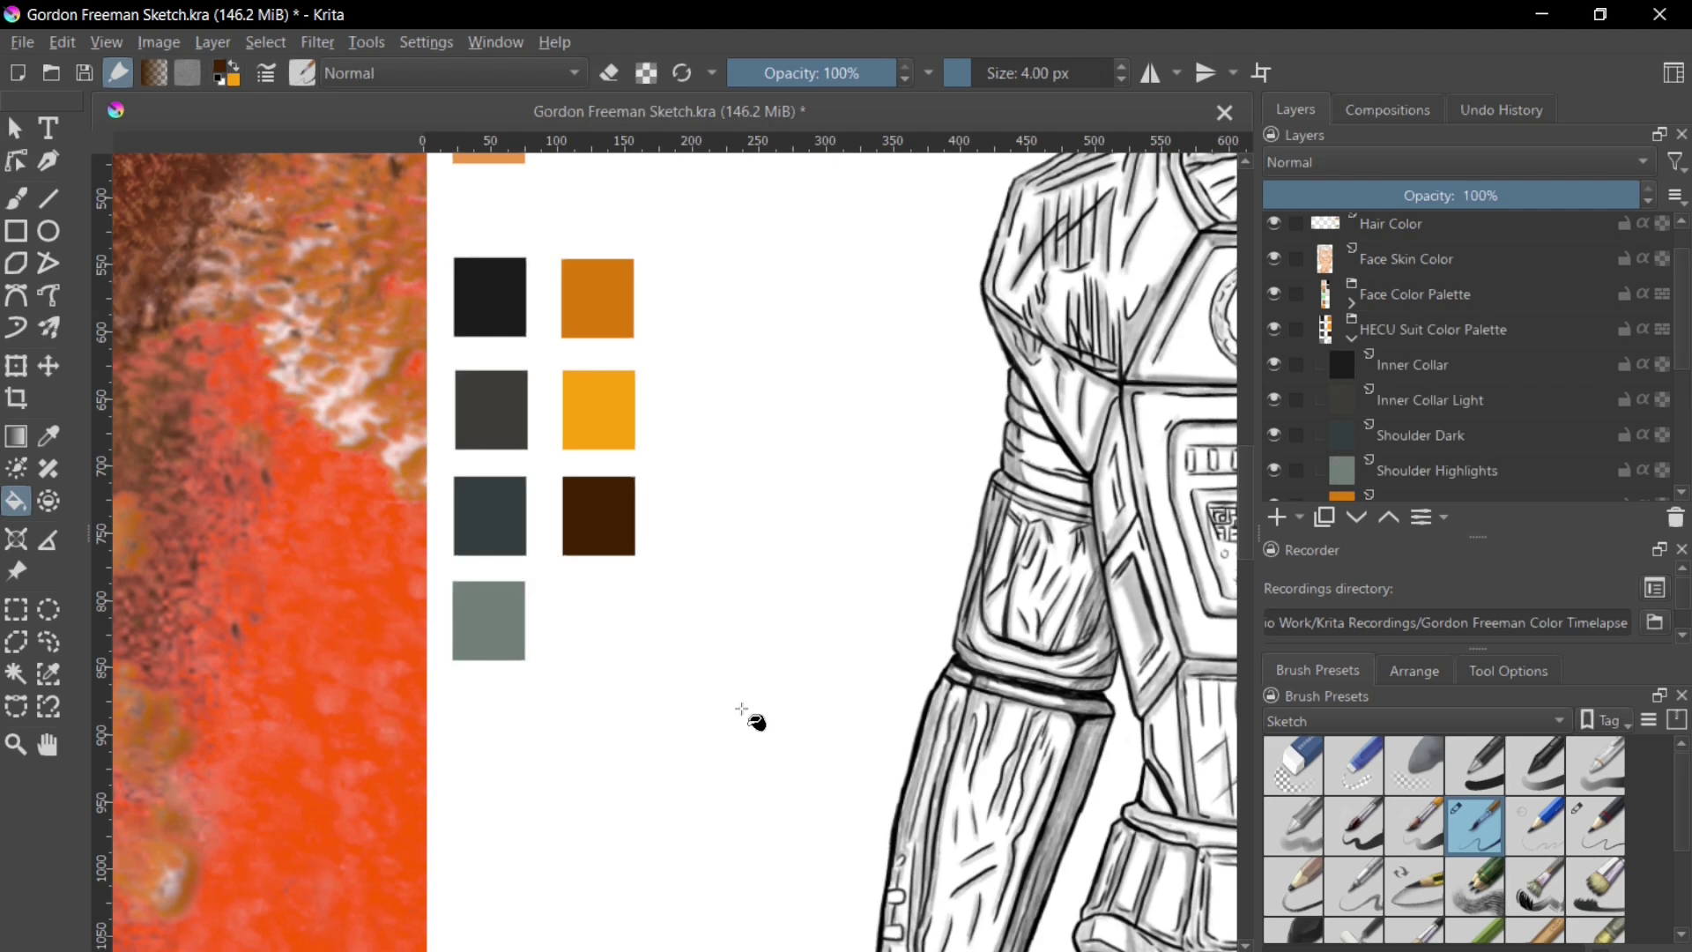
{"action": "key", "text": "minus"}
{"action": "key", "text": "minus"}
Step: Delete the Gordon Freeman reference image, recentre on the drawing, and show Brush Presets again
{"action": "left_click_drag", "start_coordinate": [782, 727], "coordinate": [699, 805]}
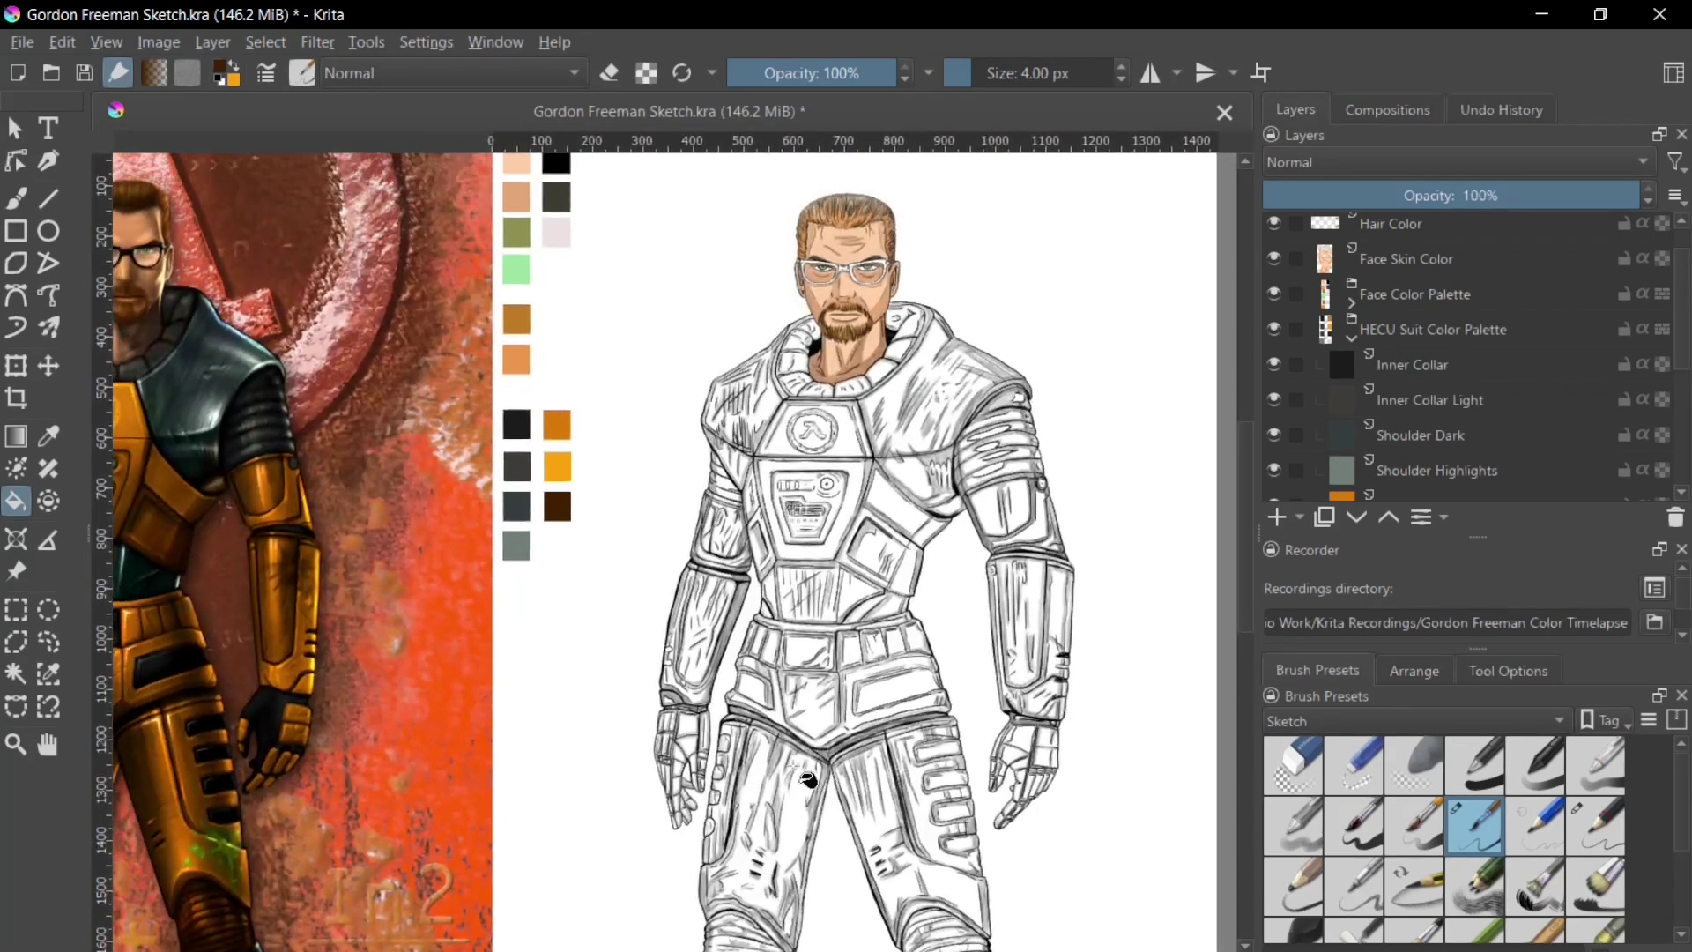
{"action": "left_click", "coordinate": [17, 574]}
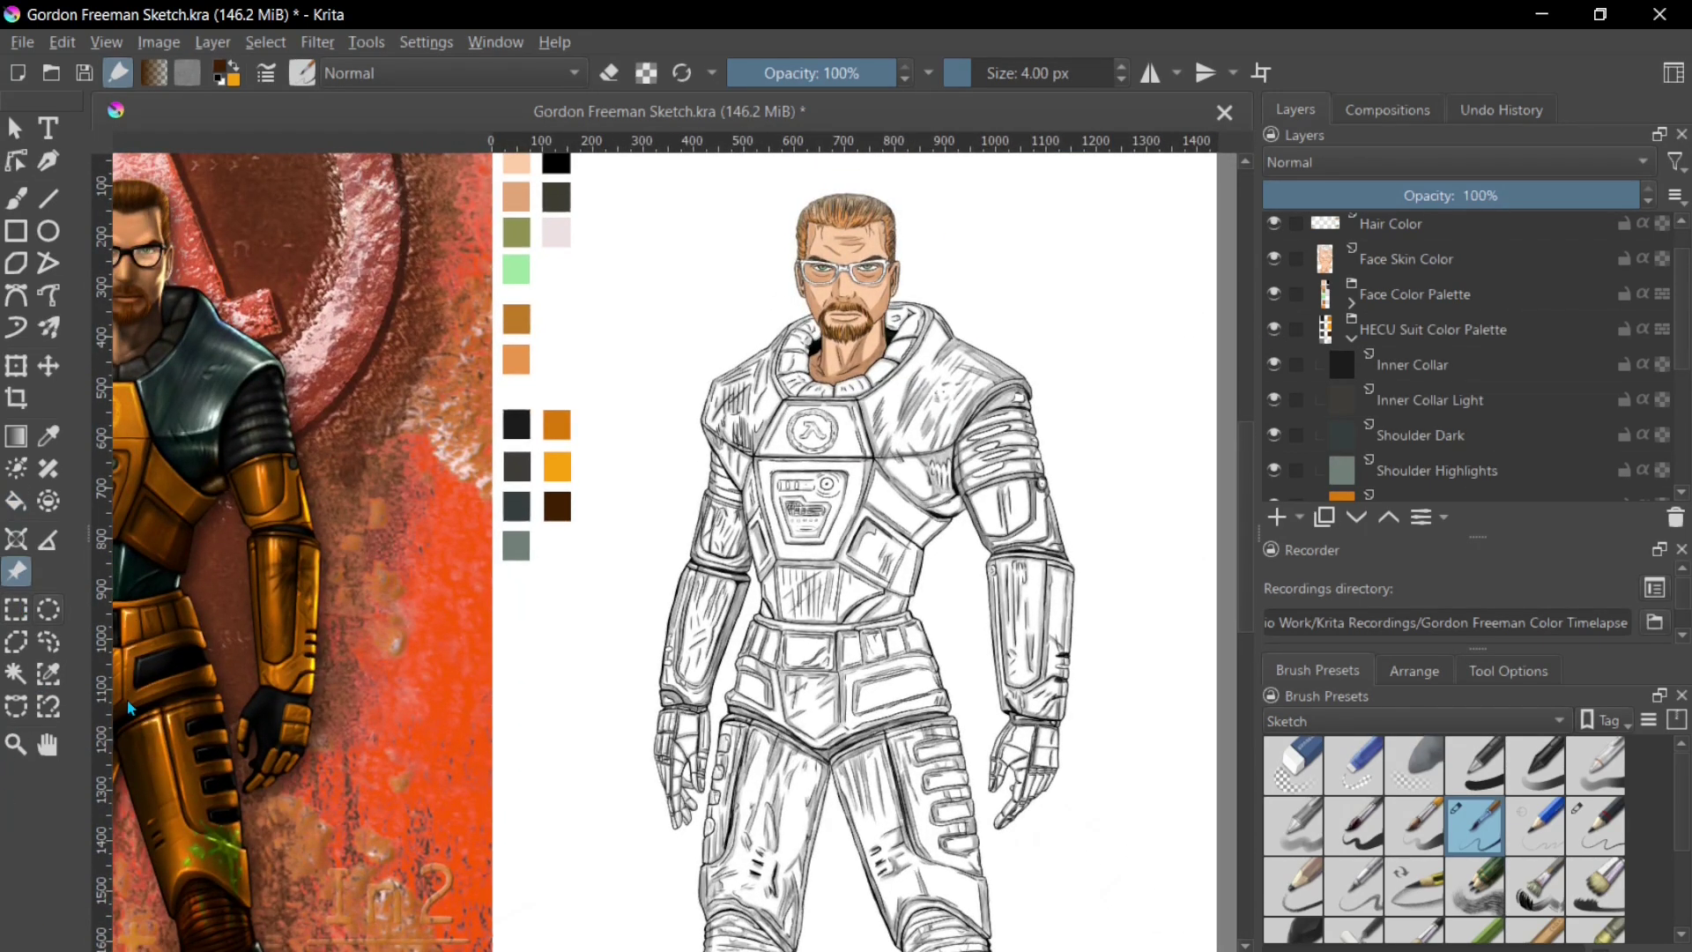
{"action": "left_click", "coordinate": [366, 712]}
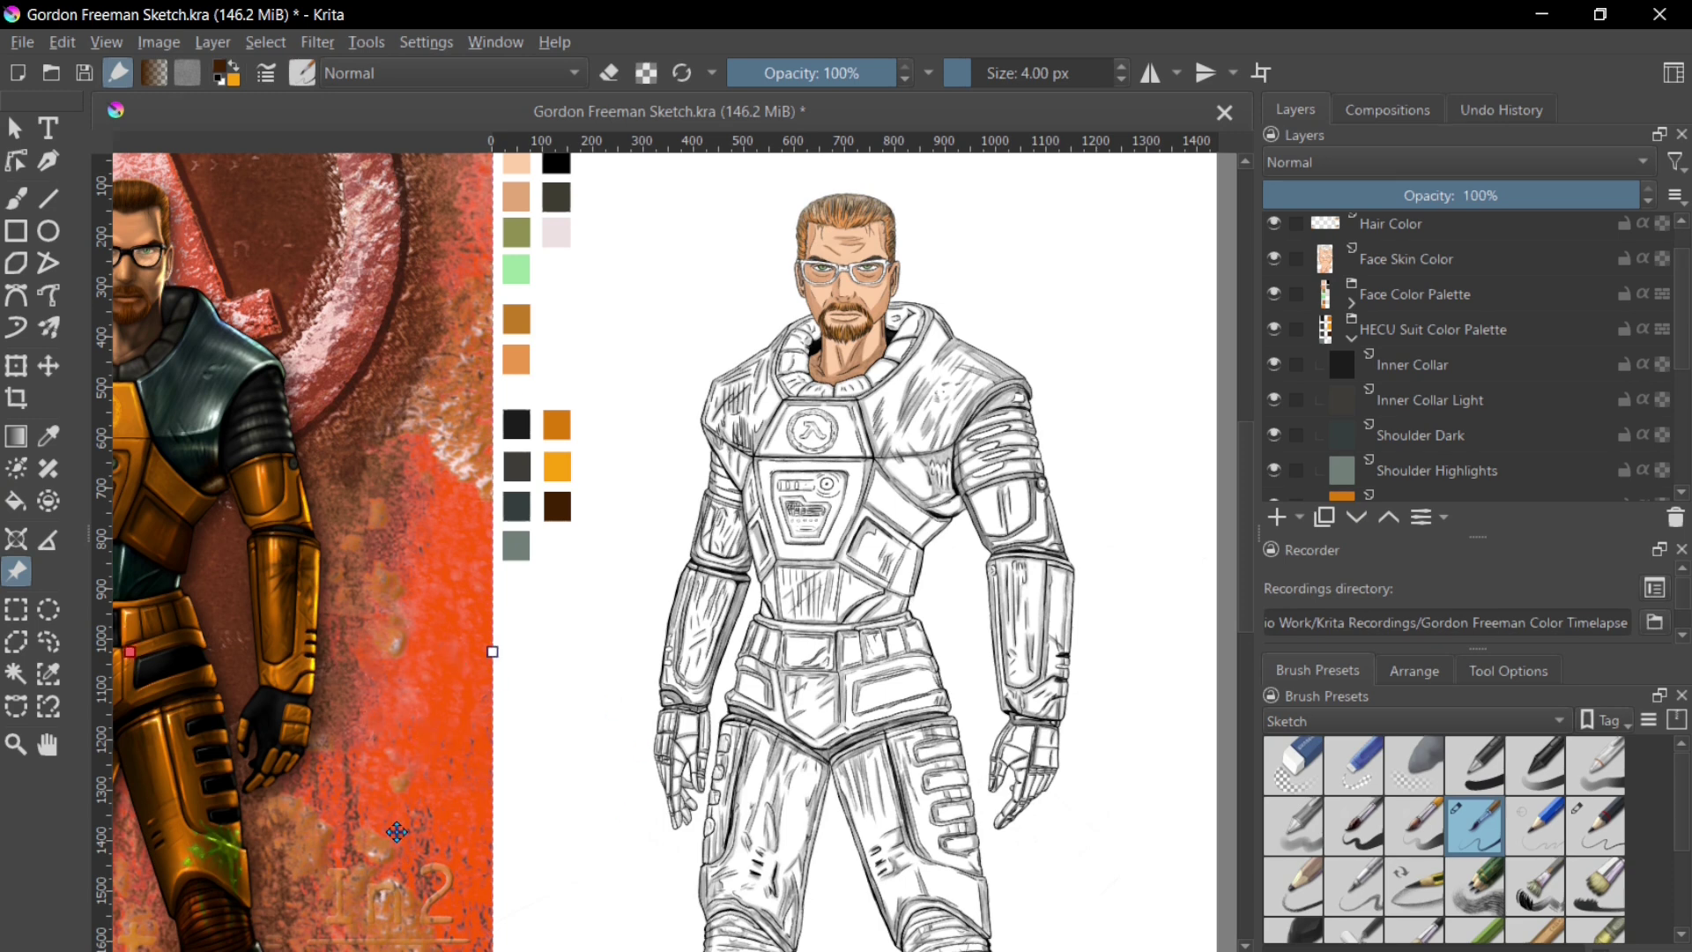
{"action": "left_click", "coordinate": [1508, 671]}
{"action": "key", "text": "minus"}
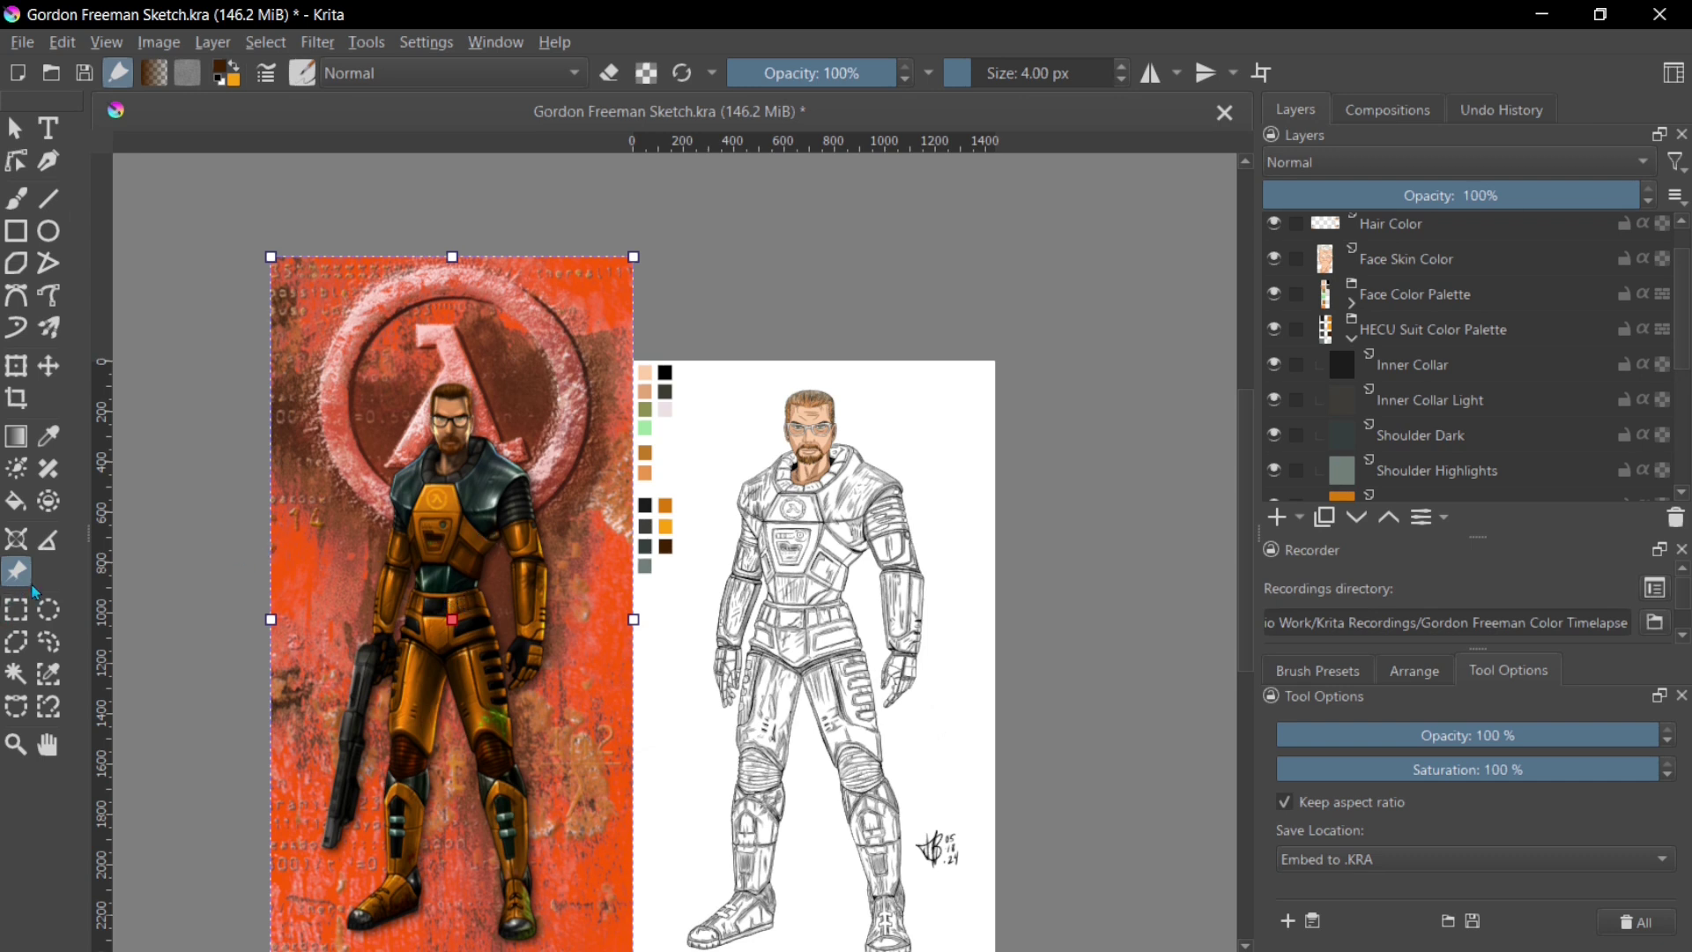
{"action": "key", "text": "Delete"}
{"action": "left_click_drag", "start_coordinate": [458, 700], "coordinate": [383, 594]}
{"action": "left_click_drag", "start_coordinate": [393, 700], "coordinate": [354, 730]}
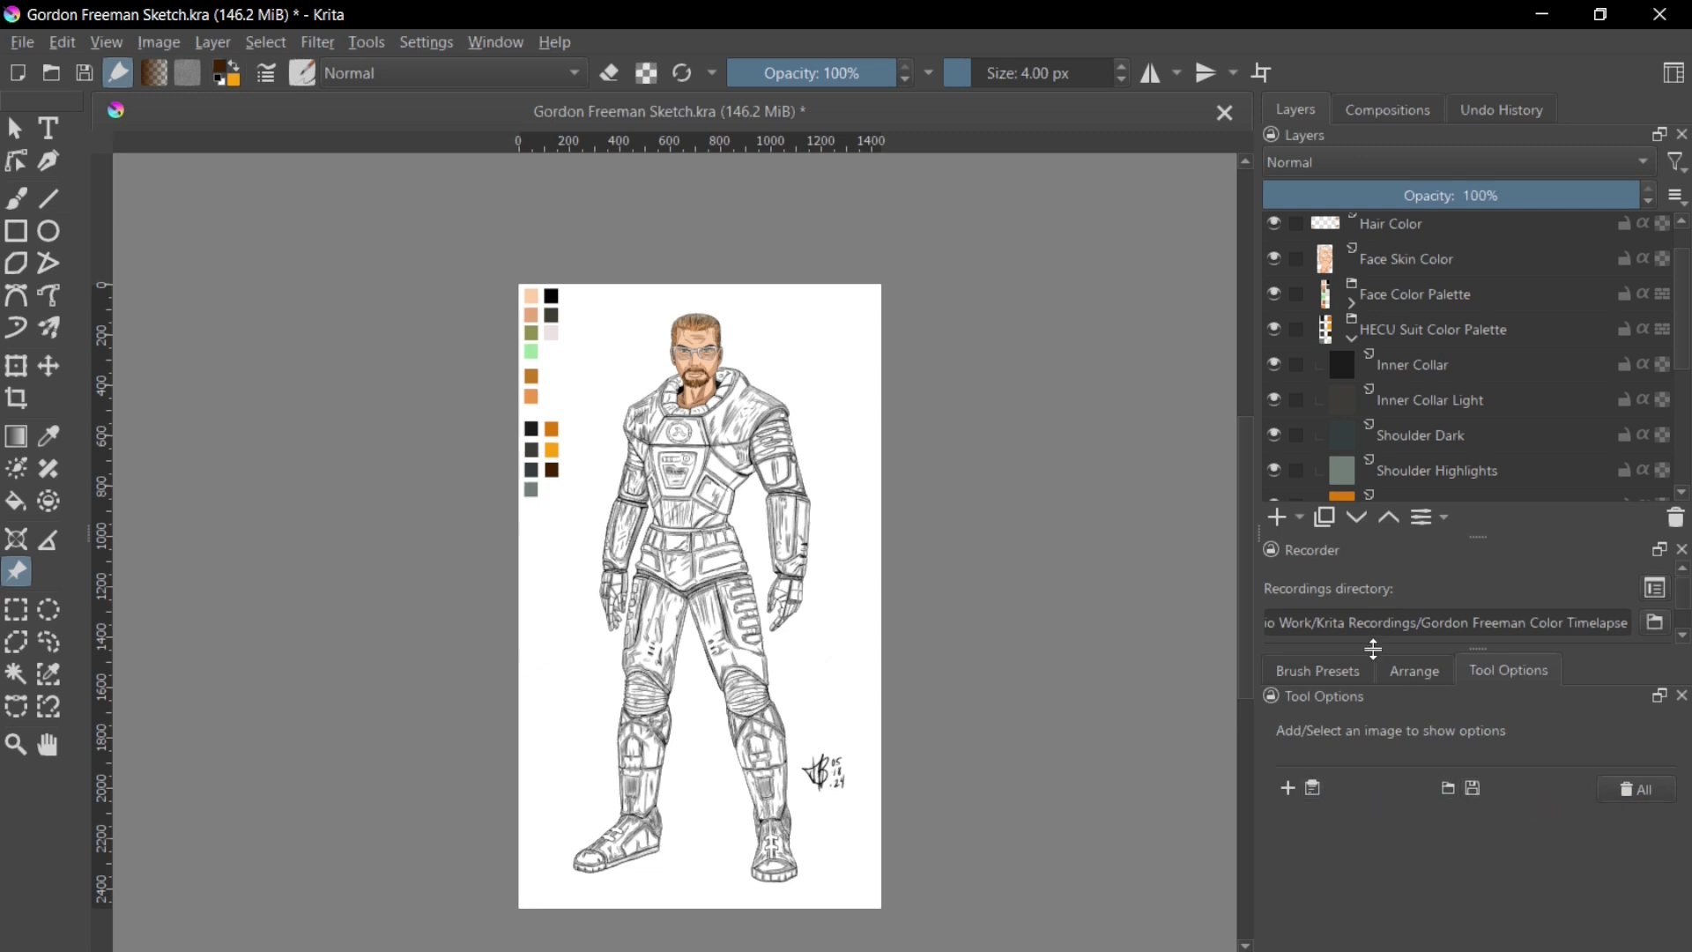
{"action": "left_click", "coordinate": [1317, 670]}
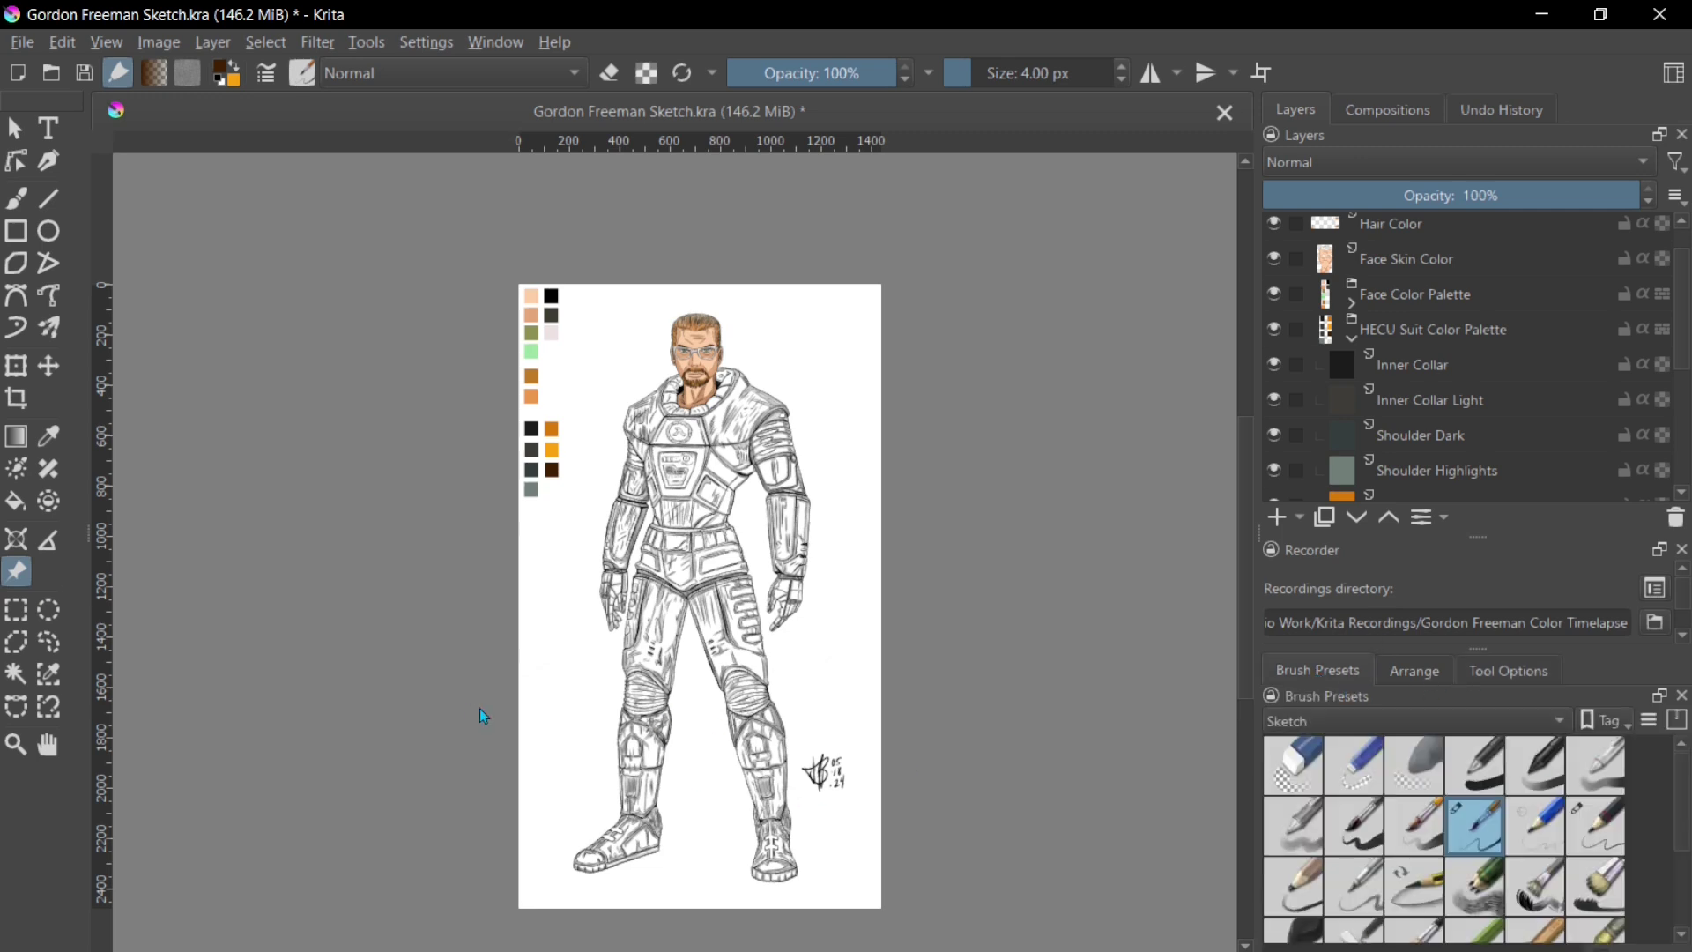
{"action": "scroll", "coordinate": [472, 713], "scroll_direction": "up", "scroll_amount": 4}
{"action": "scroll", "coordinate": [657, 602], "scroll_direction": "down", "scroll_amount": 2}
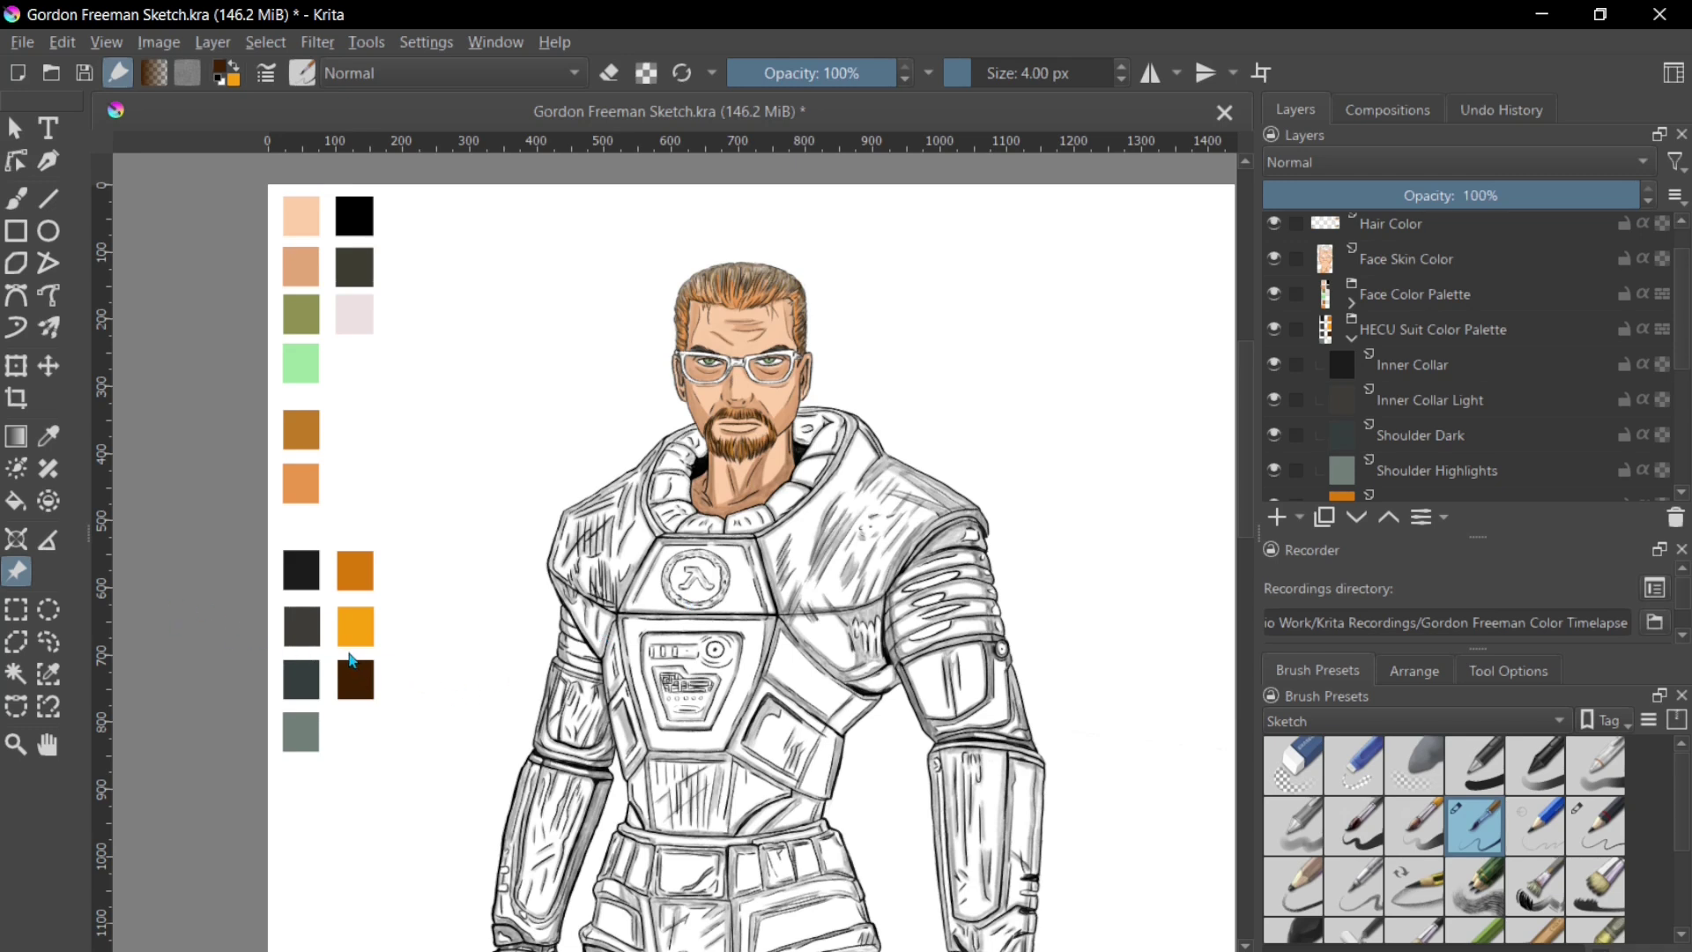
Step: Sample the dark swatch with the Freehand Brush and make Face Skin Color the active layer
{"action": "key", "text": "b"}
{"action": "left_click", "coordinate": [386, 684], "text": "ctrl"}
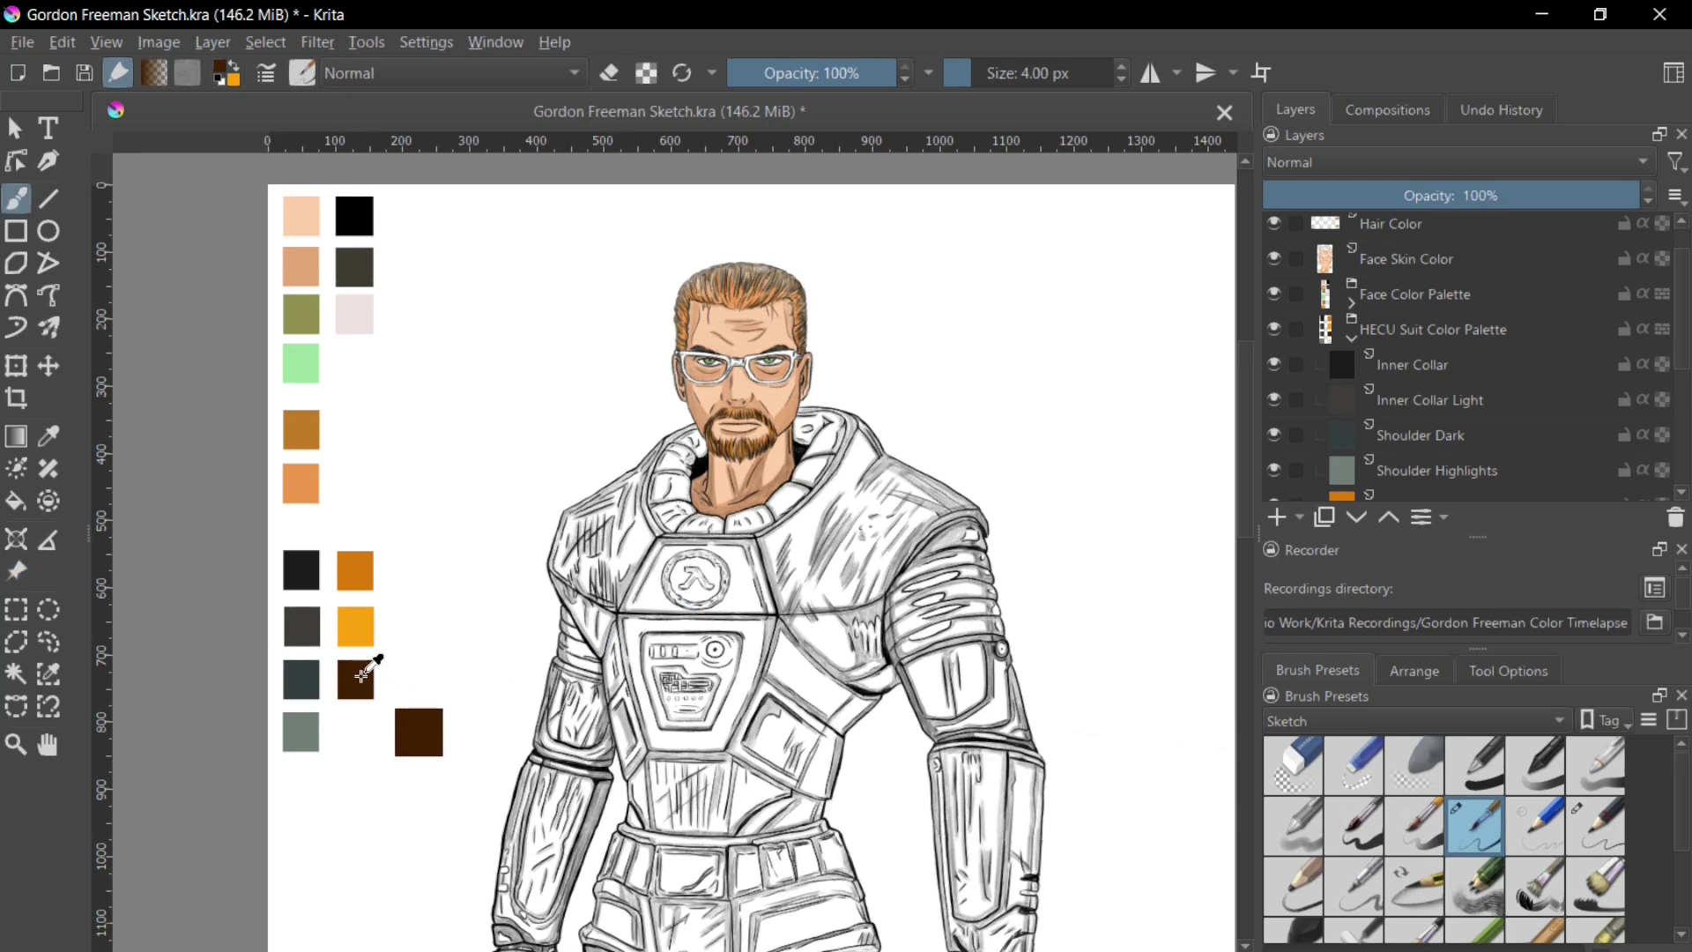
{"action": "left_click", "coordinate": [365, 680], "text": "ctrl"}
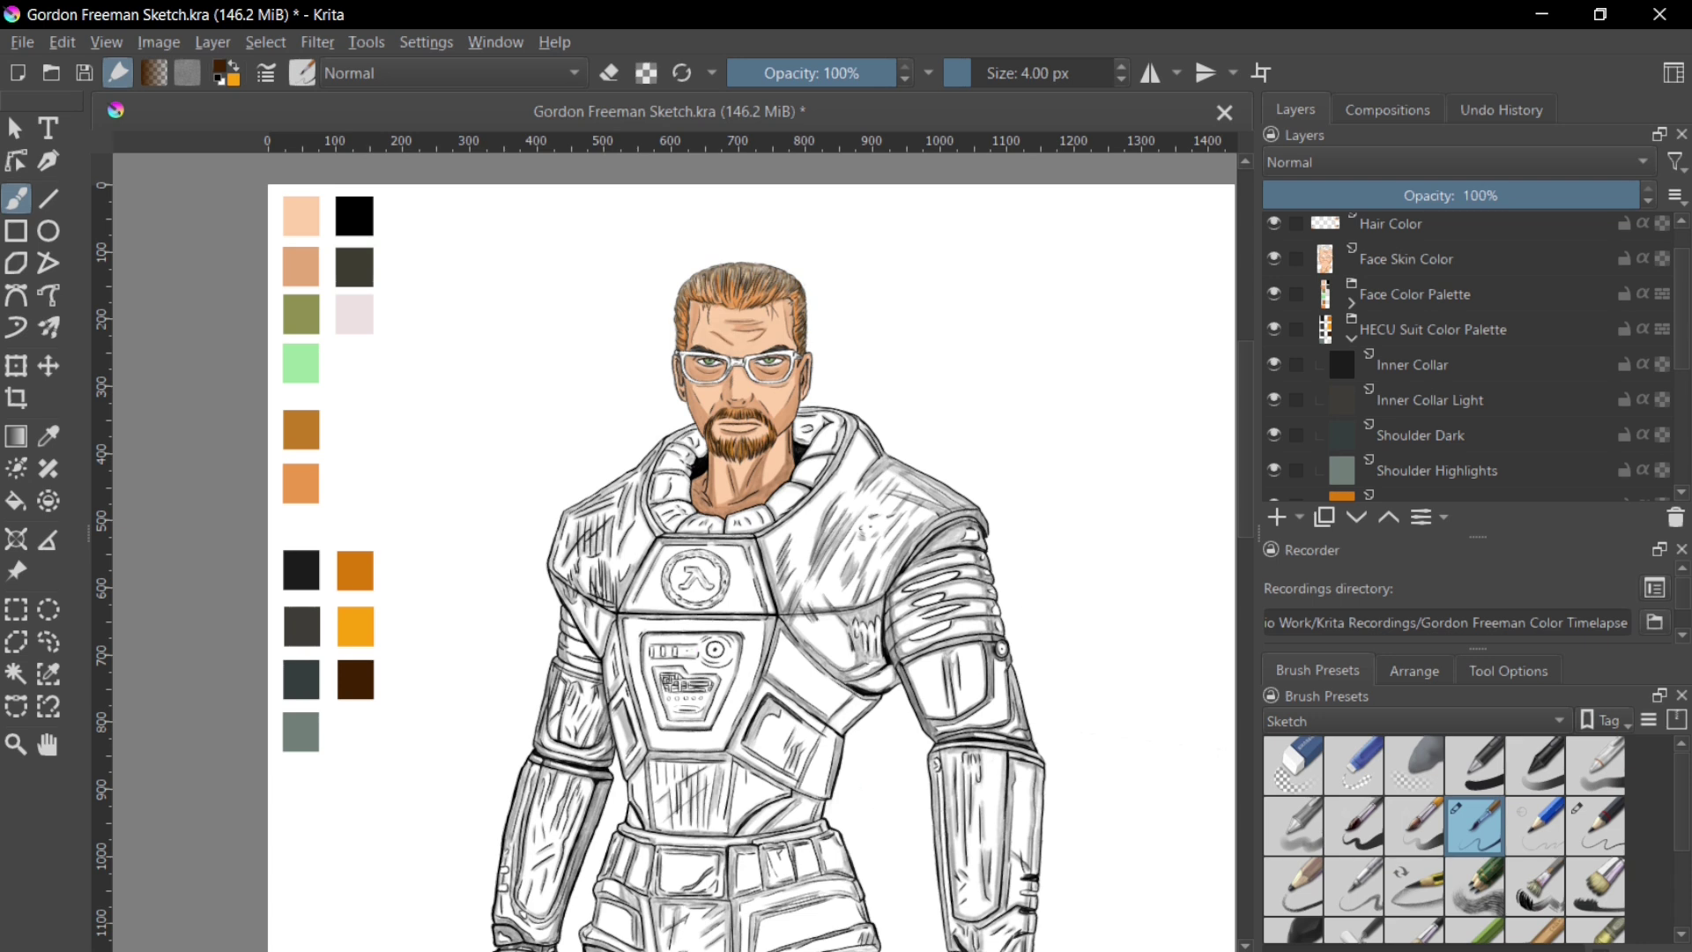
{"action": "scroll", "coordinate": [1422, 269], "scroll_direction": "up", "scroll_amount": 1}
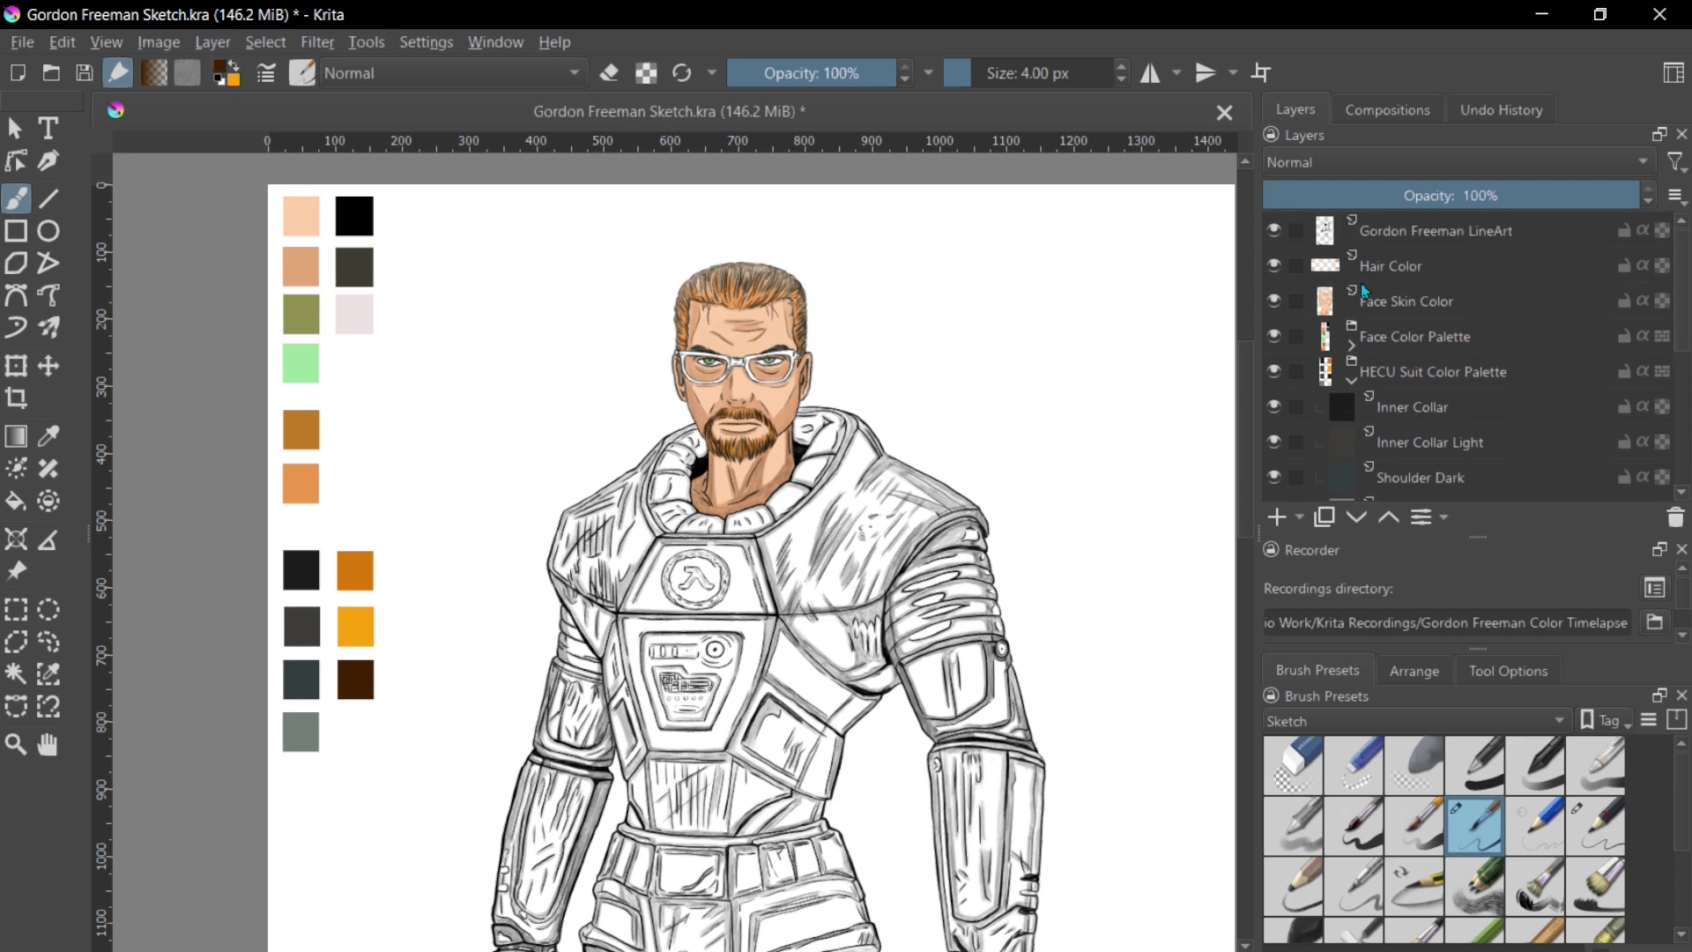
{"action": "left_click", "coordinate": [1395, 307]}
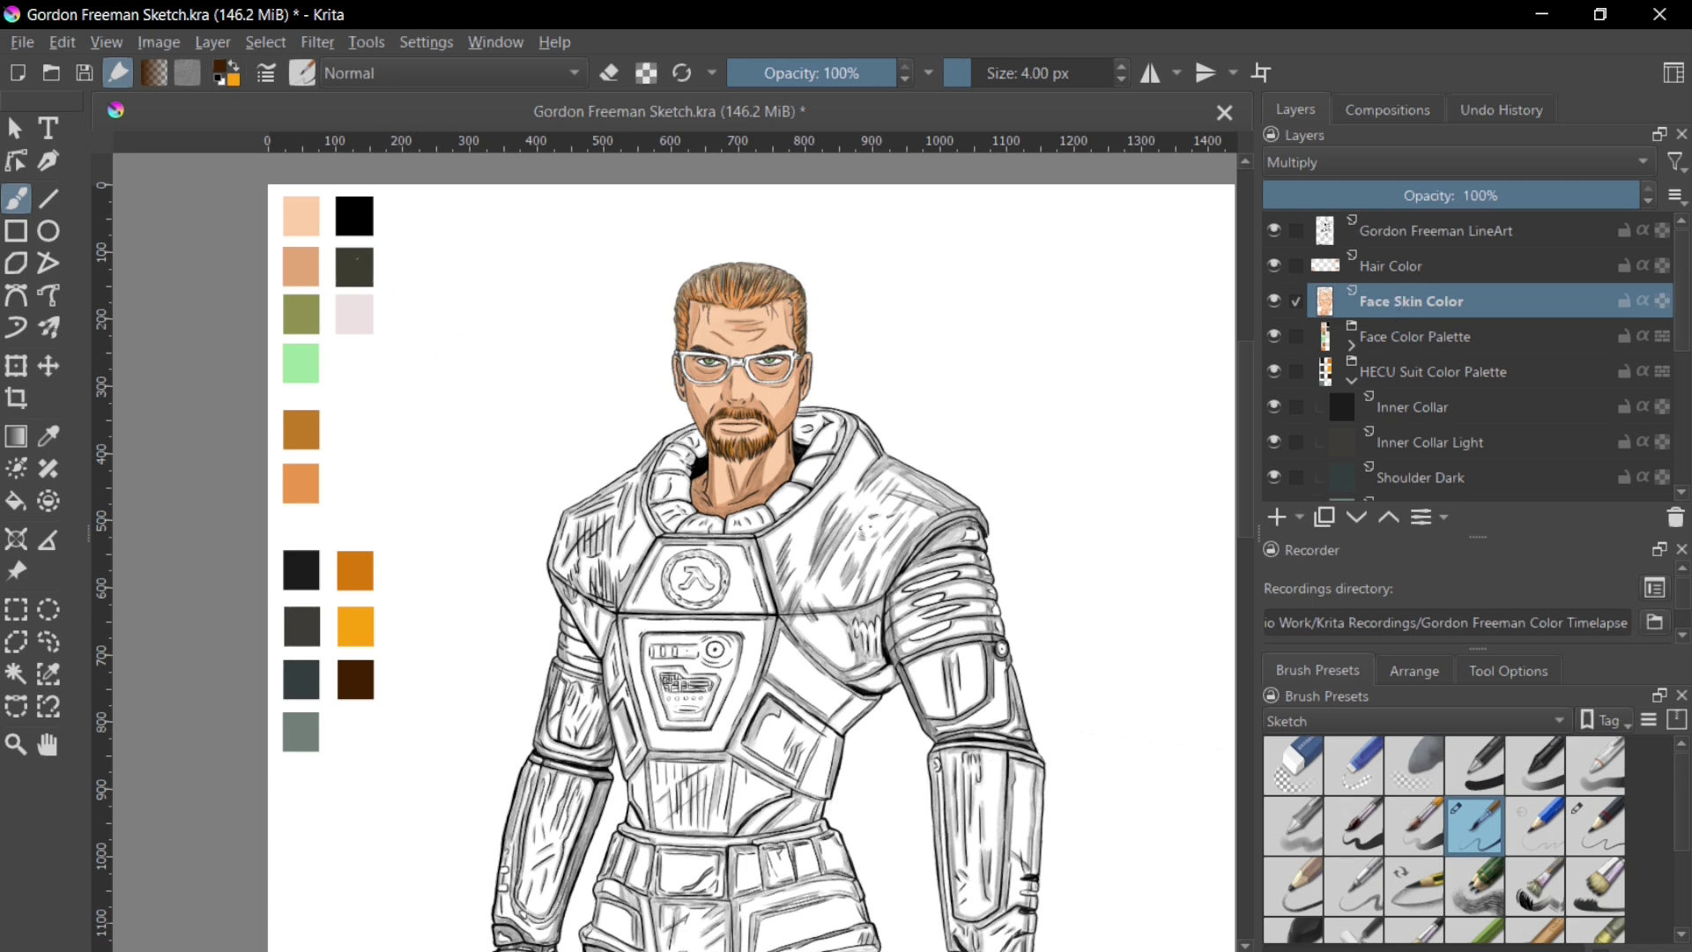
{"action": "left_click", "coordinate": [358, 265], "text": "ctrl"}
{"action": "scroll", "coordinate": [674, 542], "scroll_direction": "up", "scroll_amount": 5}
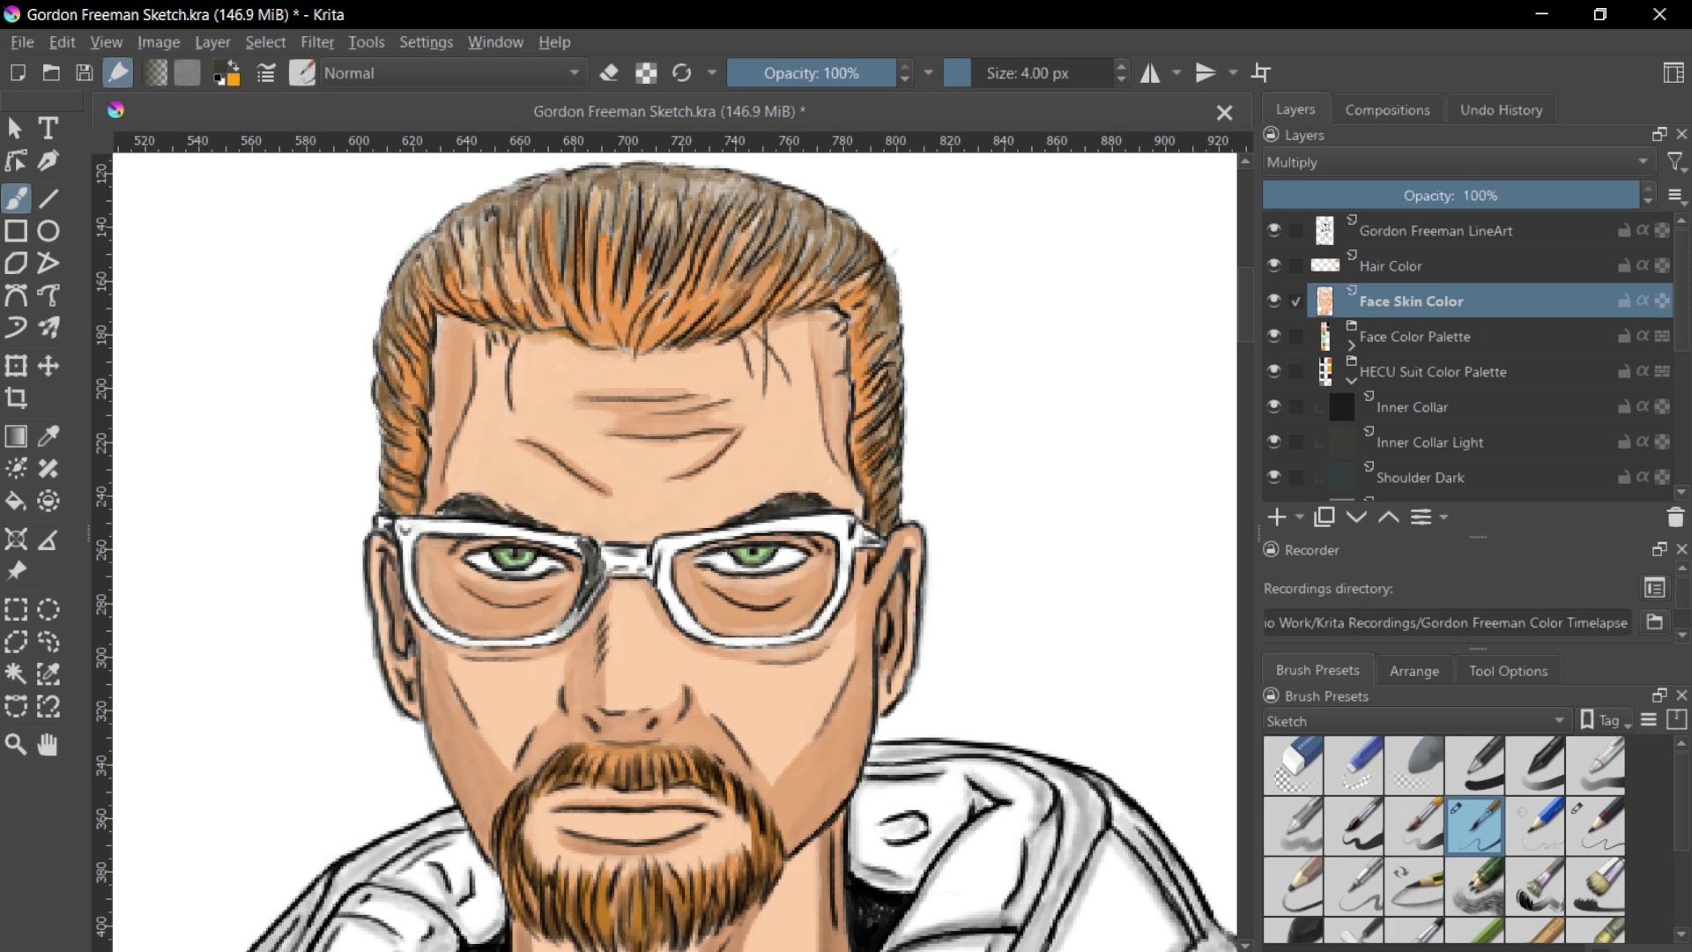
{"action": "left_click_drag", "start_coordinate": [571, 622], "coordinate": [598, 581]}
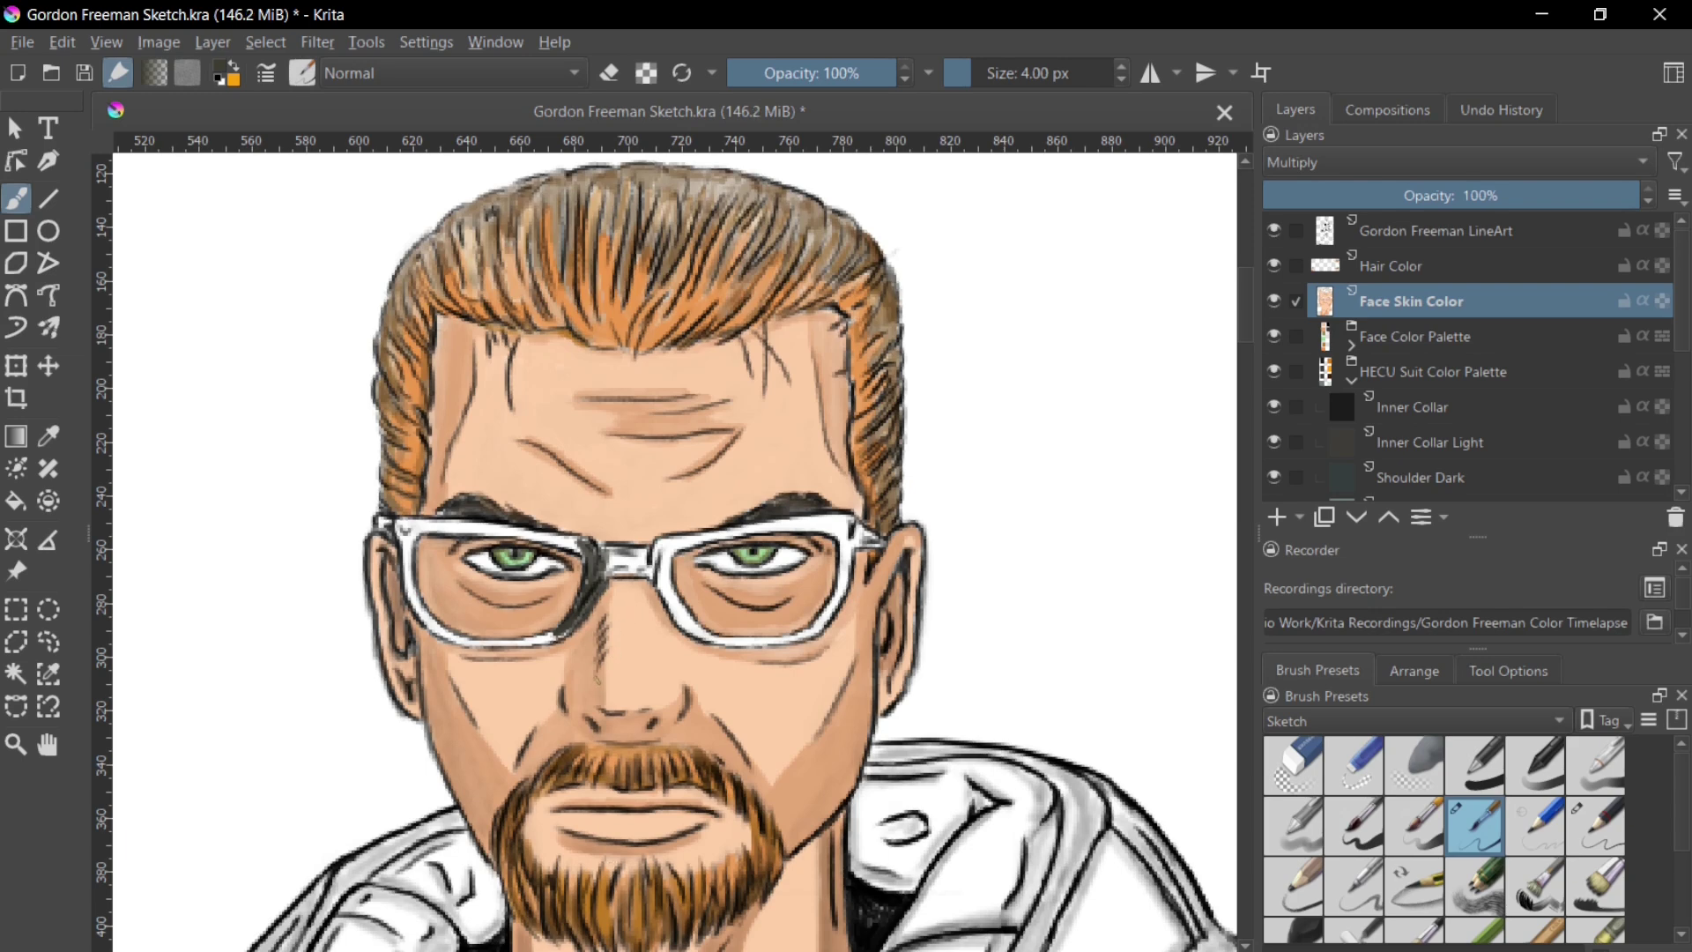
{"action": "key", "text": "ctrl+z"}
{"action": "key", "text": "ctrl+z"}
{"action": "key", "text": "ctrl+z"}
{"action": "key", "text": "minus"}
{"action": "key", "text": "minus"}
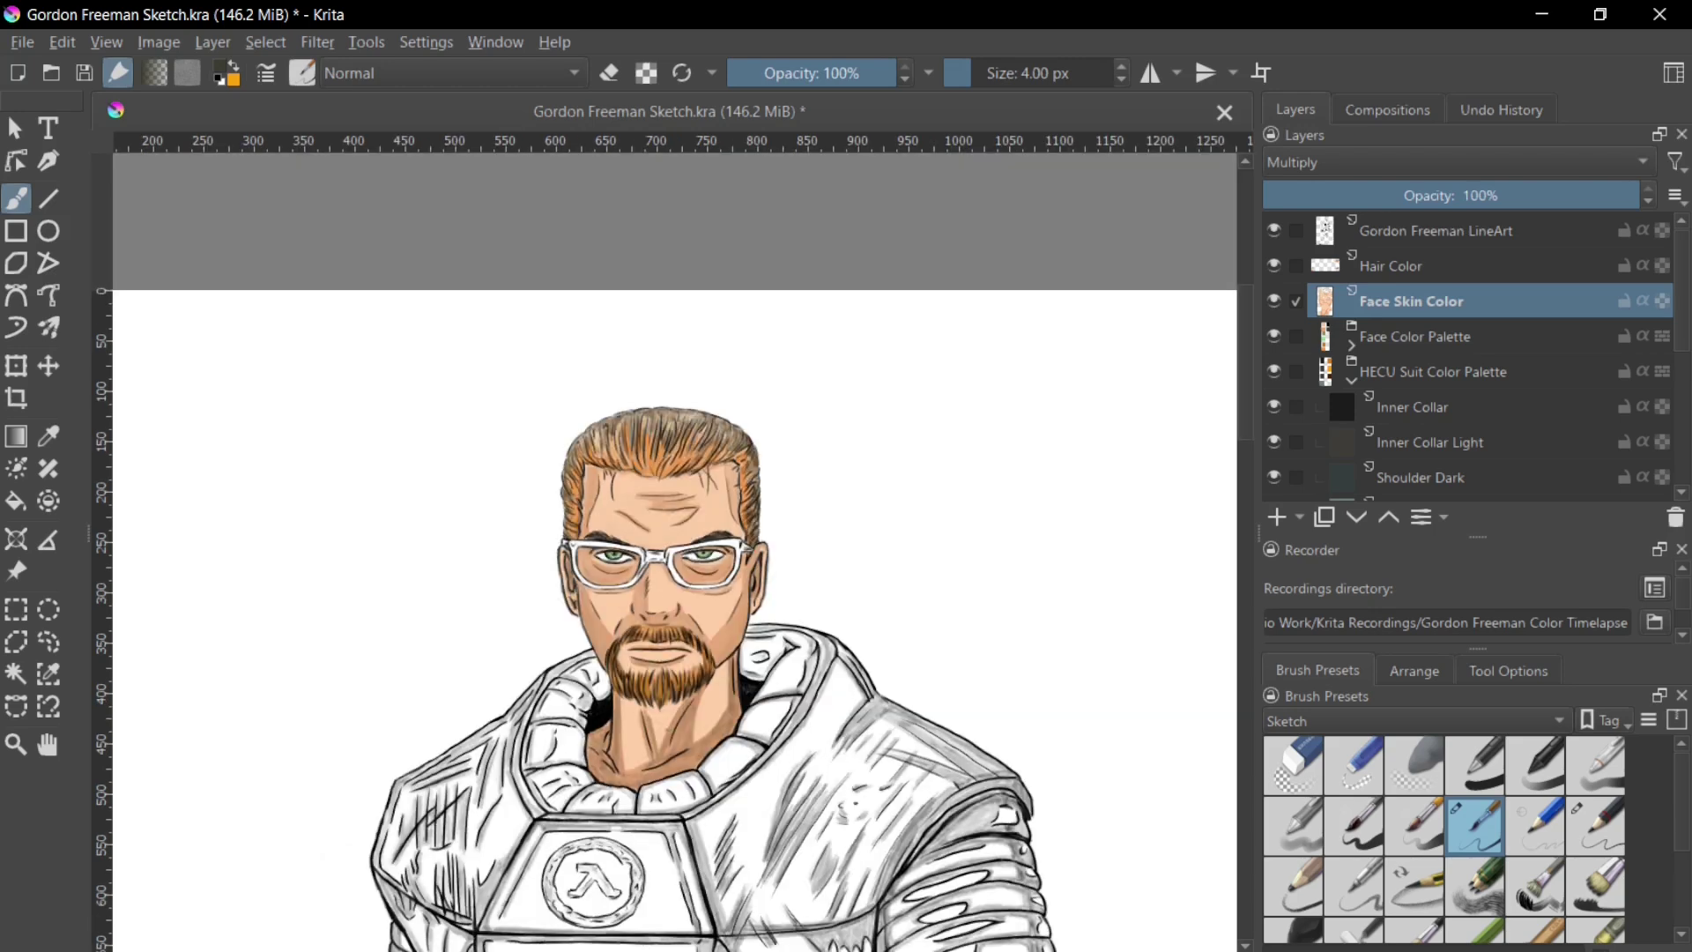
{"action": "key", "text": "minus"}
{"action": "key", "text": "minus"}
Step: Pan the drawing into view and fold away the HECU Suit Color Palette group's swatch layers
{"action": "left_click_drag", "start_coordinate": [701, 696], "coordinate": [753, 513]}
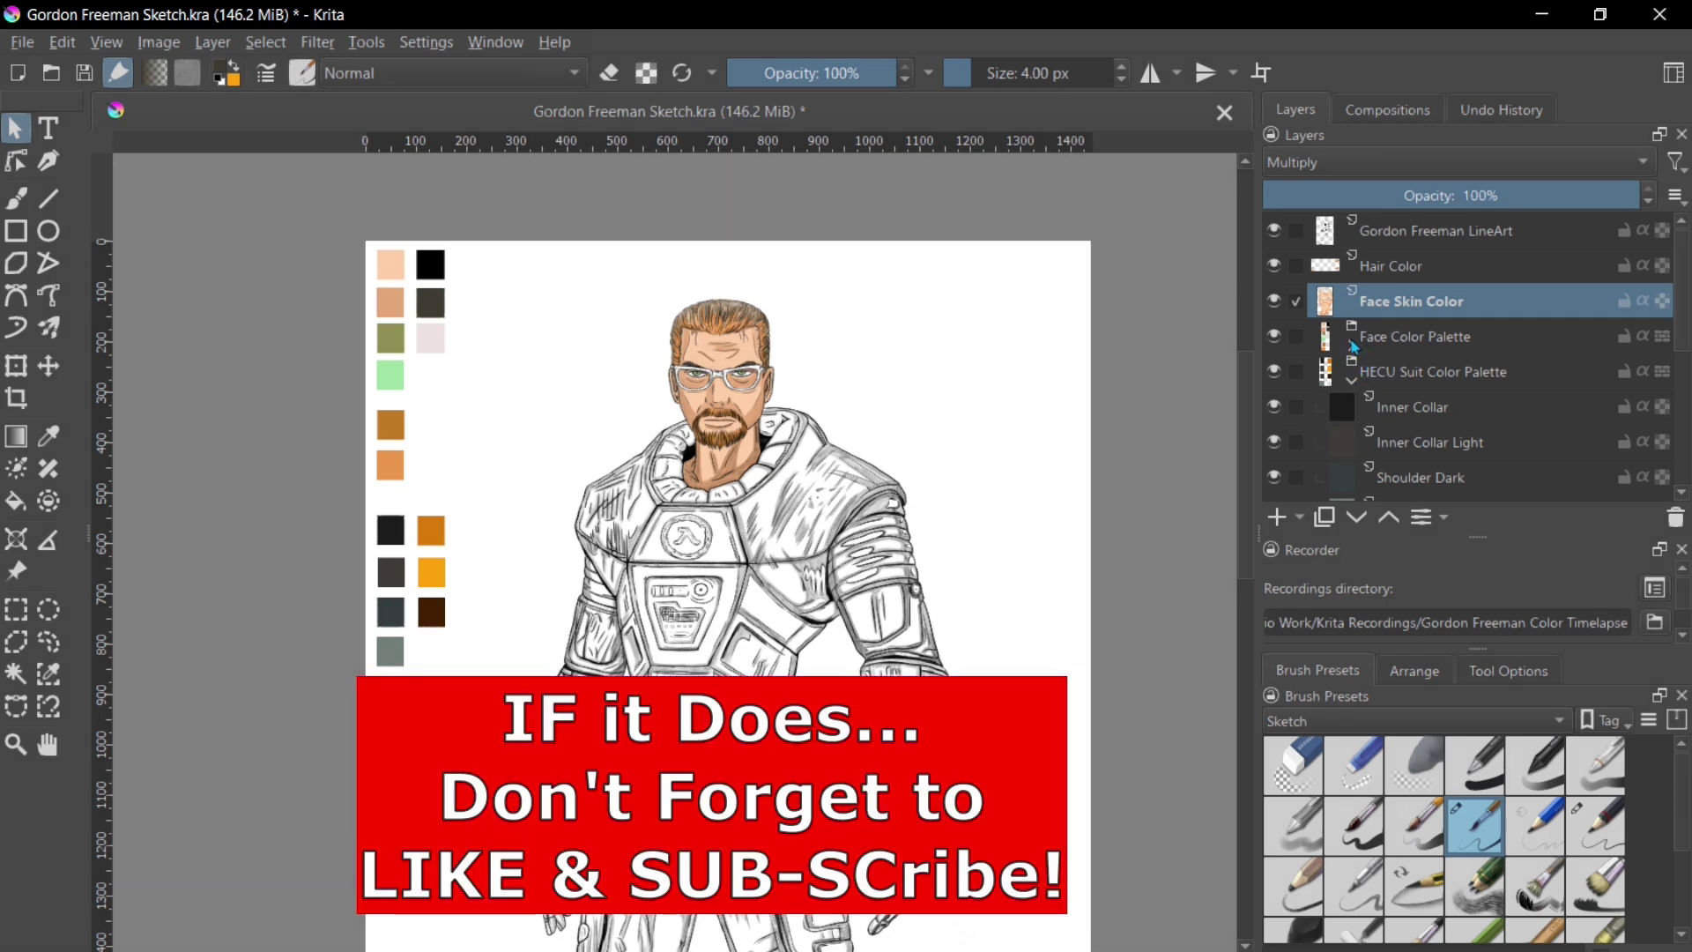
{"action": "left_click", "coordinate": [1353, 381]}
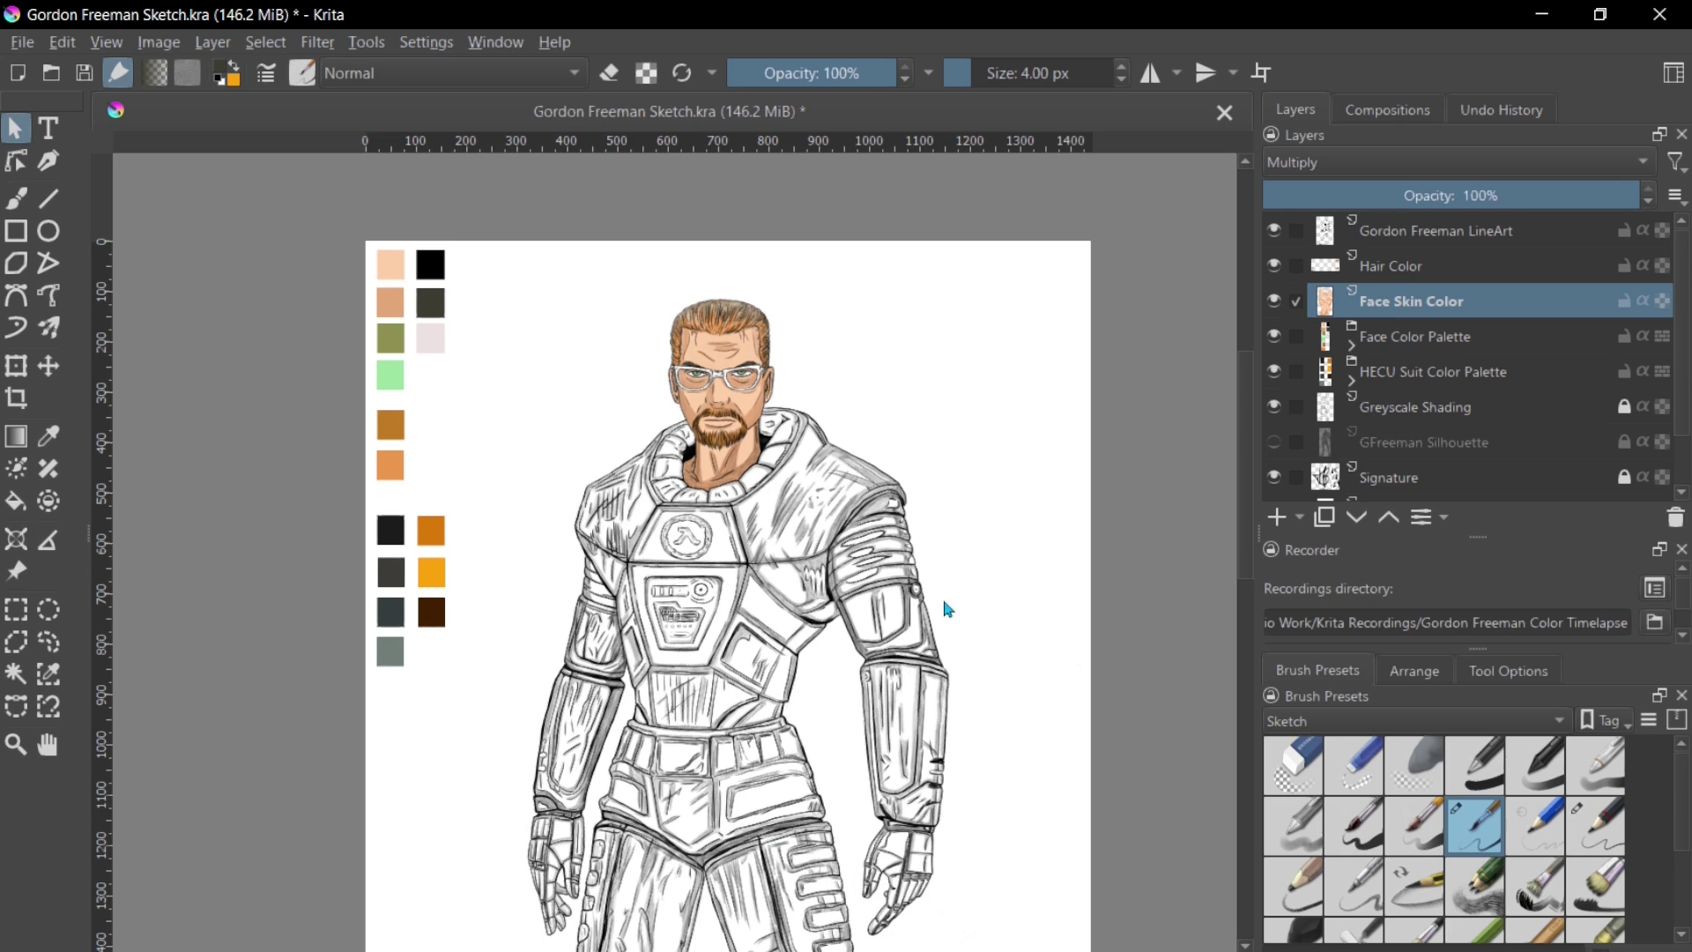
{"action": "scroll", "coordinate": [937, 609], "scroll_direction": "down", "scroll_amount": 2}
{"action": "scroll", "coordinate": [942, 661], "scroll_direction": "down", "scroll_amount": 2}
{"action": "scroll", "coordinate": [944, 701], "scroll_direction": "down", "scroll_amount": 2}
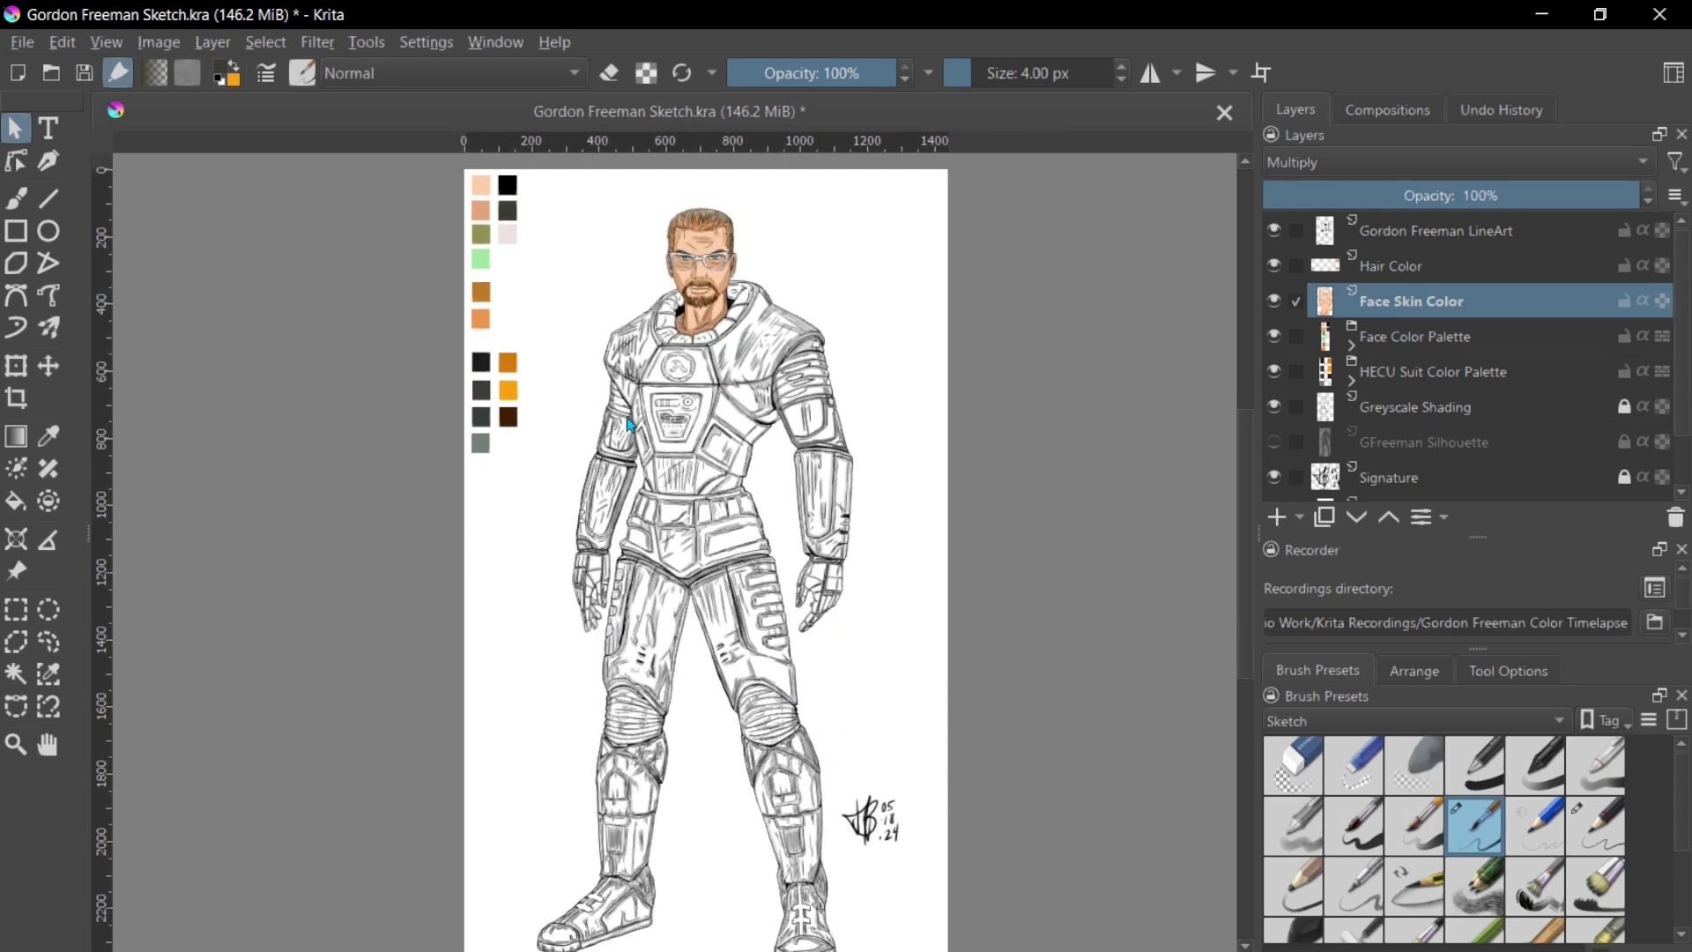
{"action": "scroll", "coordinate": [860, 628], "scroll_direction": "down", "scroll_amount": 1}
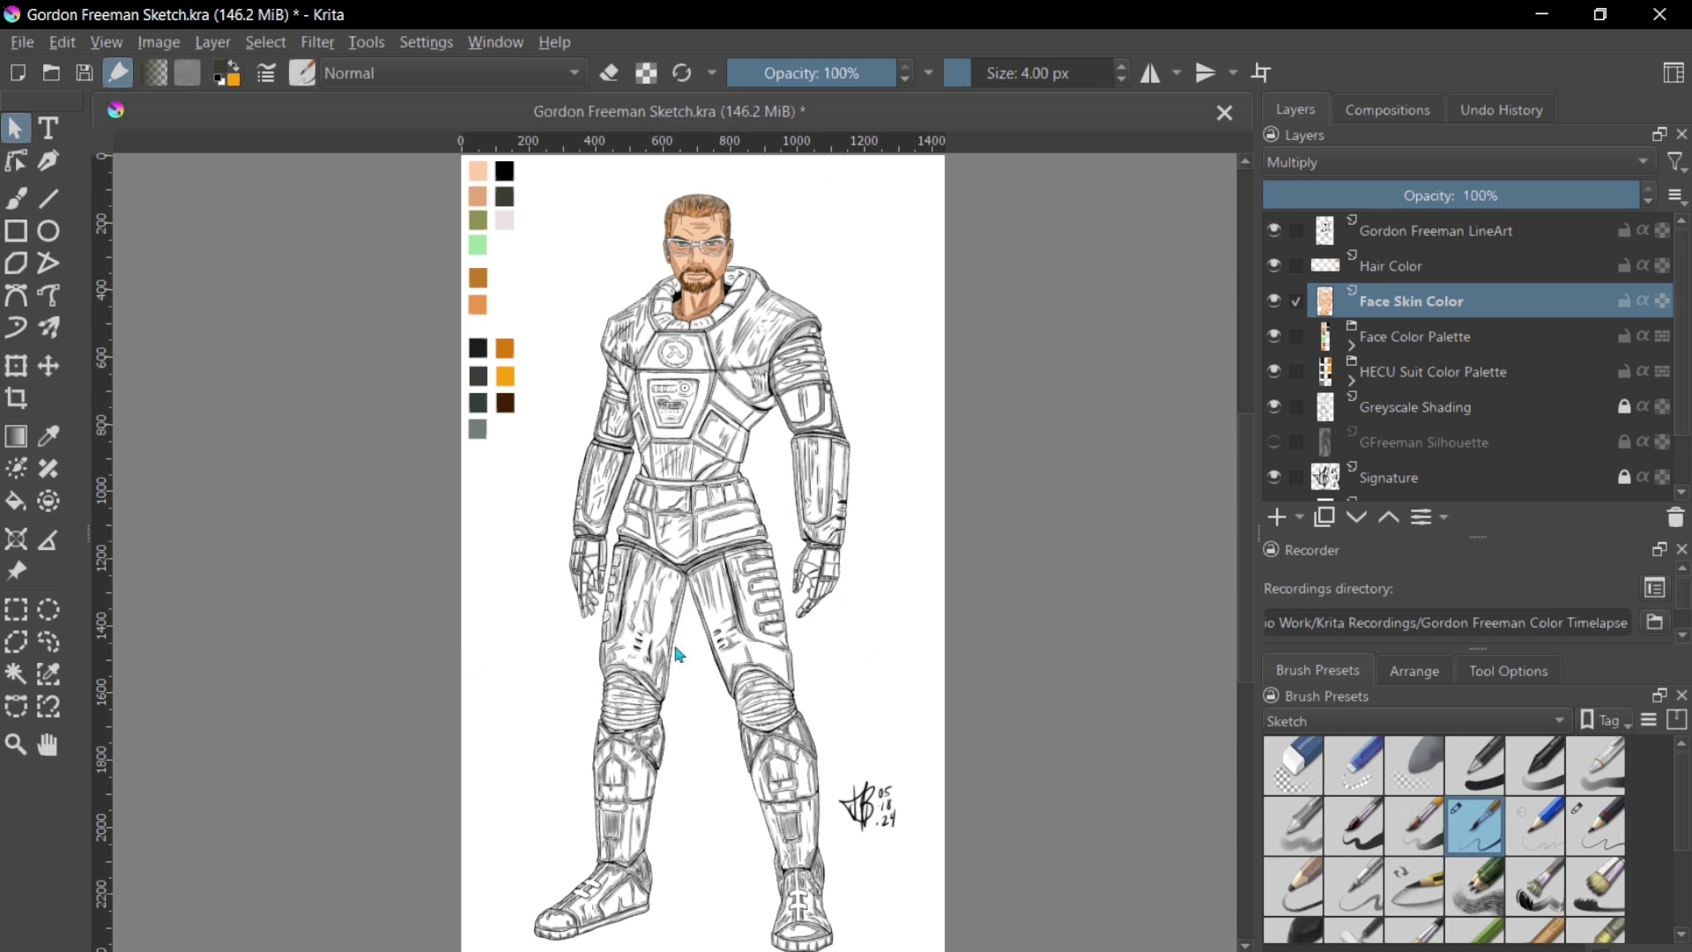